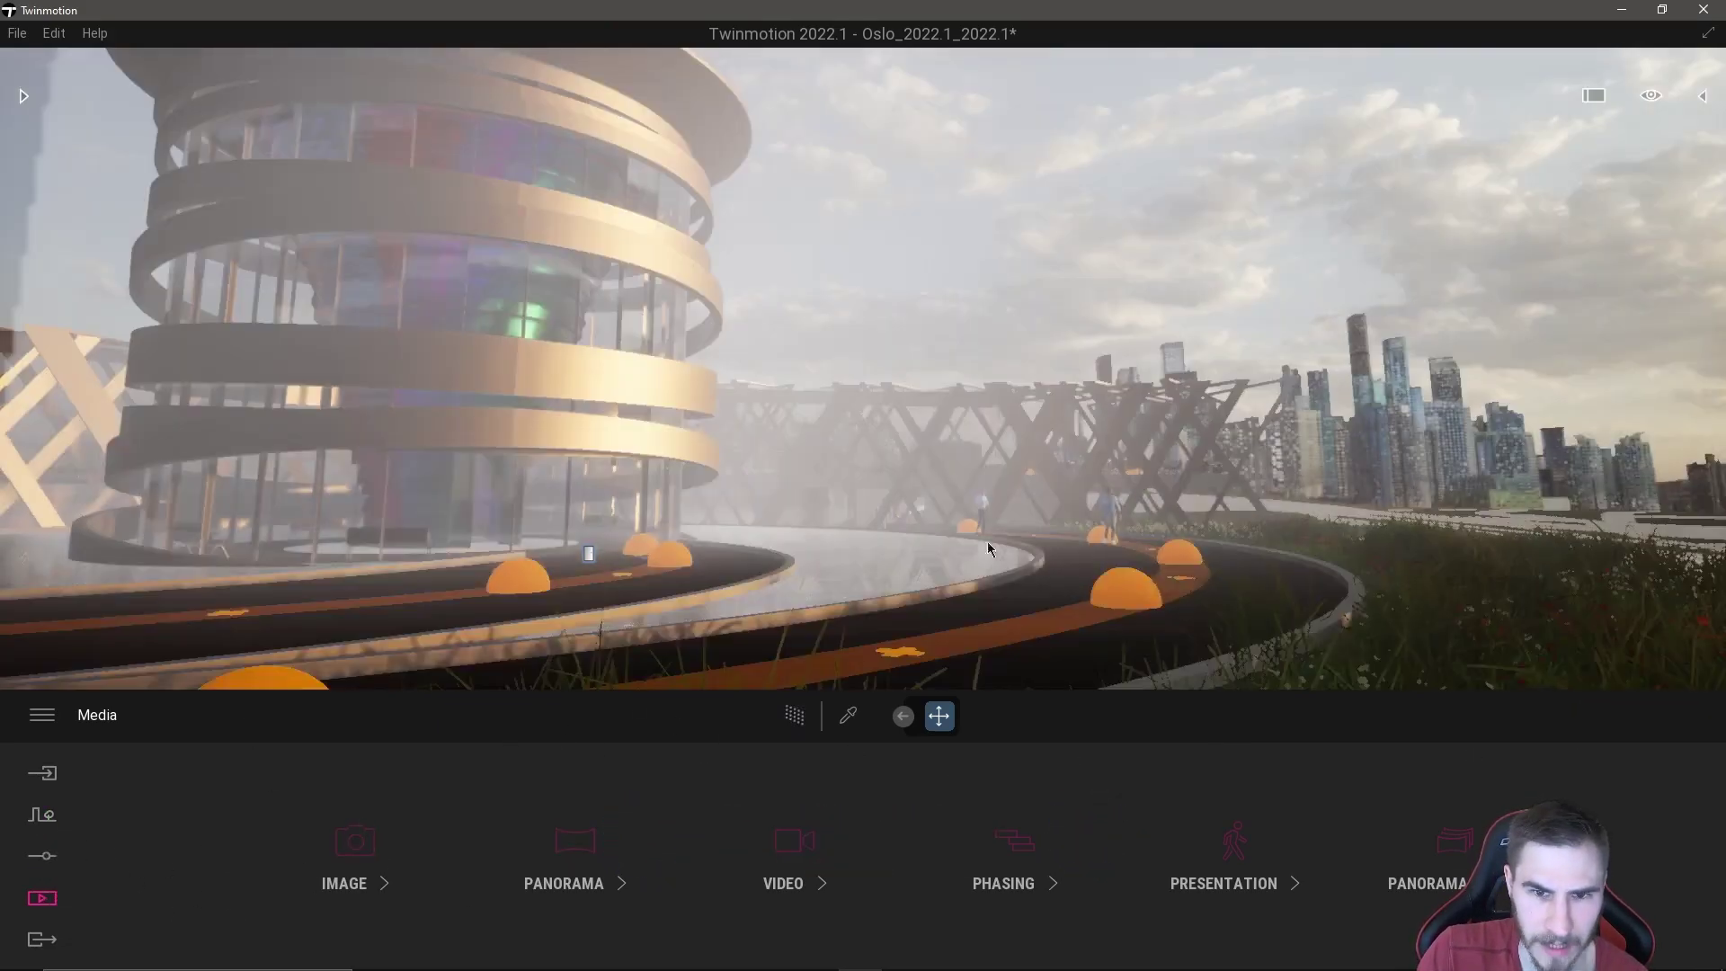
Step: In Lighting settings, switch the Skydome on and look toward the golden-hour sky and skyline
click(45, 856)
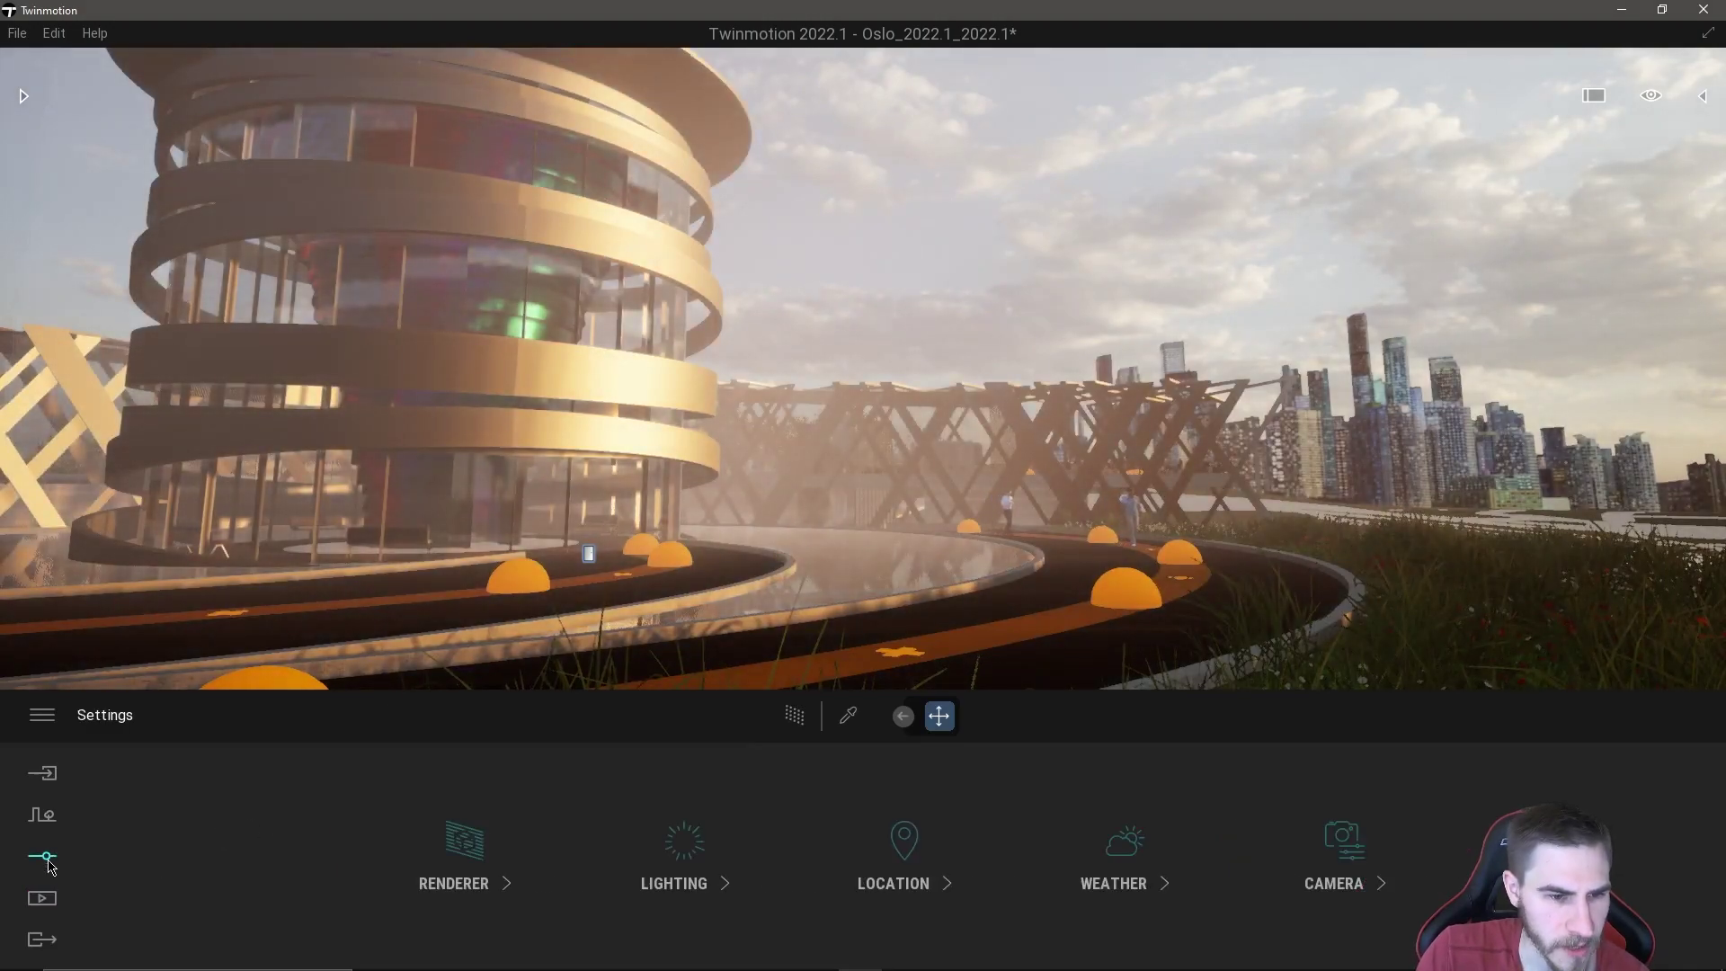
click(680, 874)
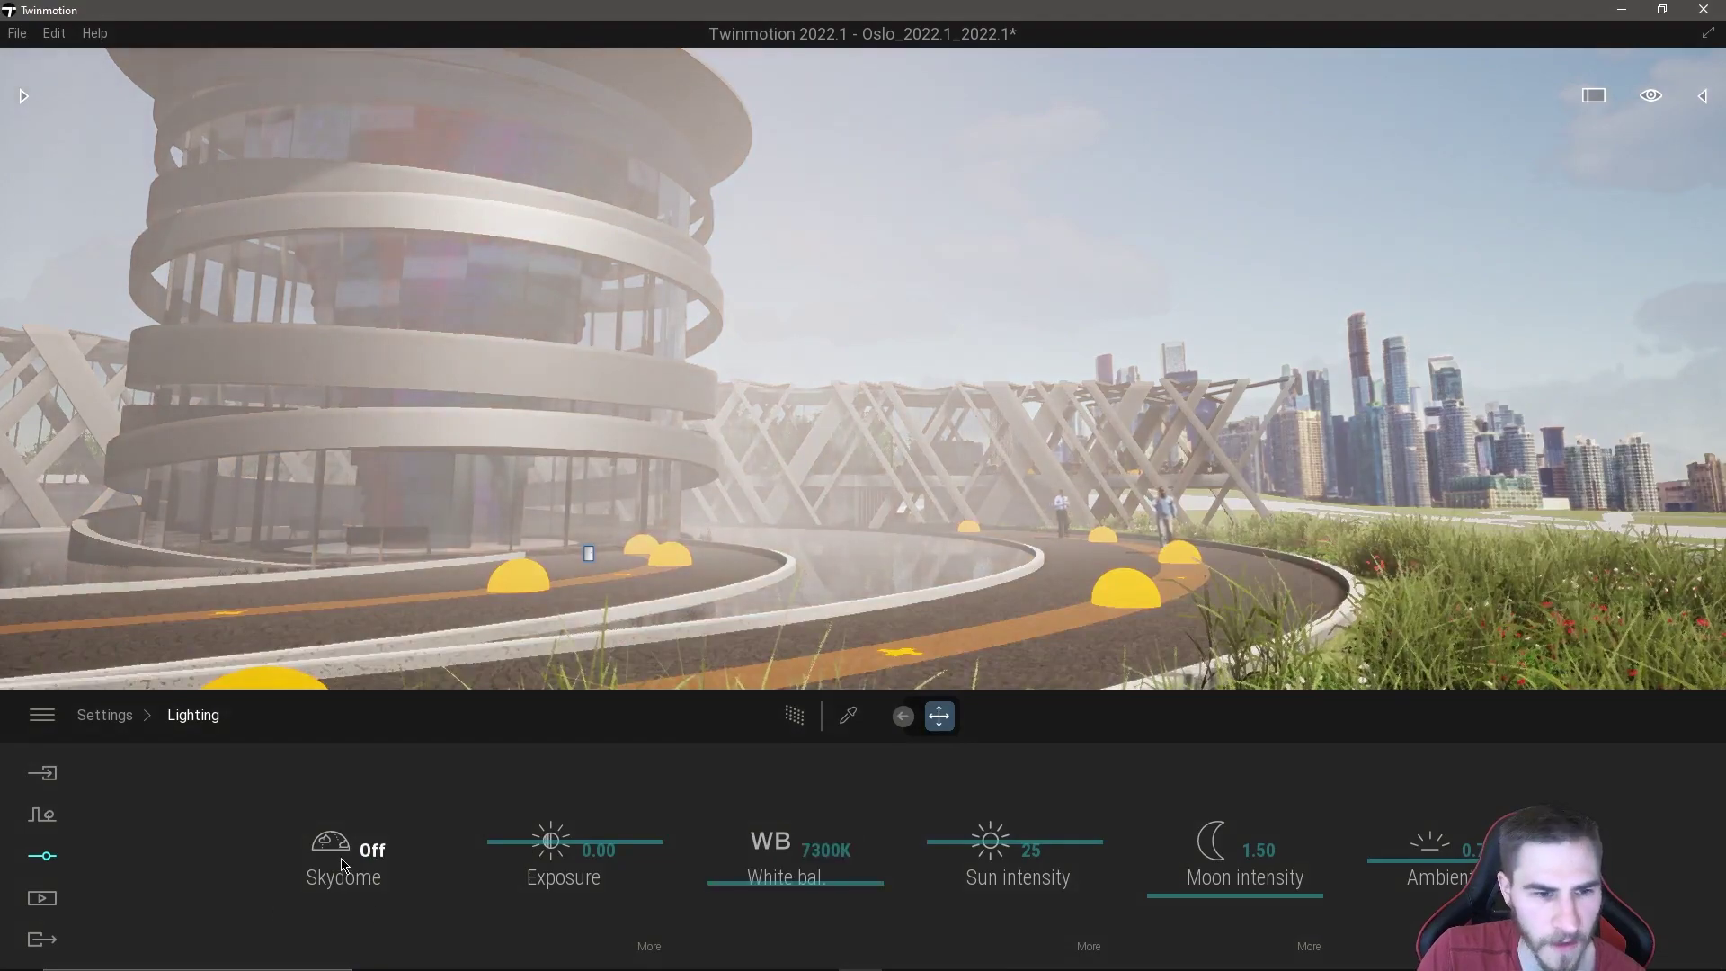
click(342, 865)
right_drag(959, 330, 1294, 294)
drag(1292, 295, 1286, 279)
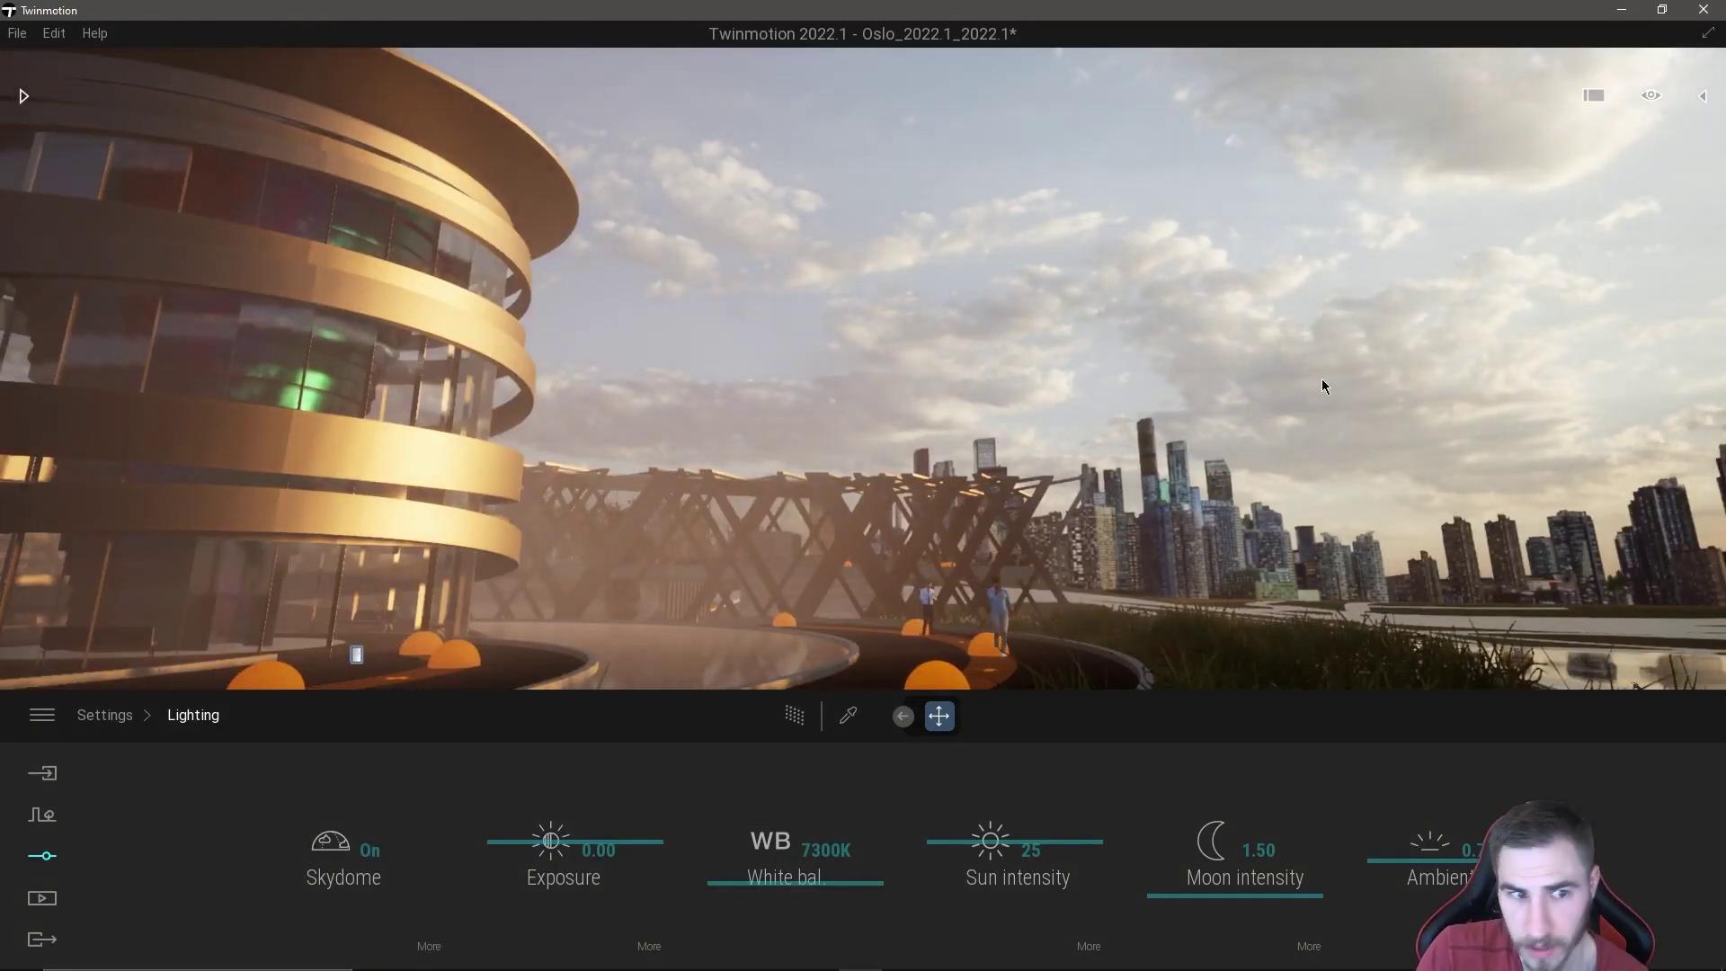
Step: Switch the Skydome back off and turn the view across the spiral tower and skyline
click(366, 854)
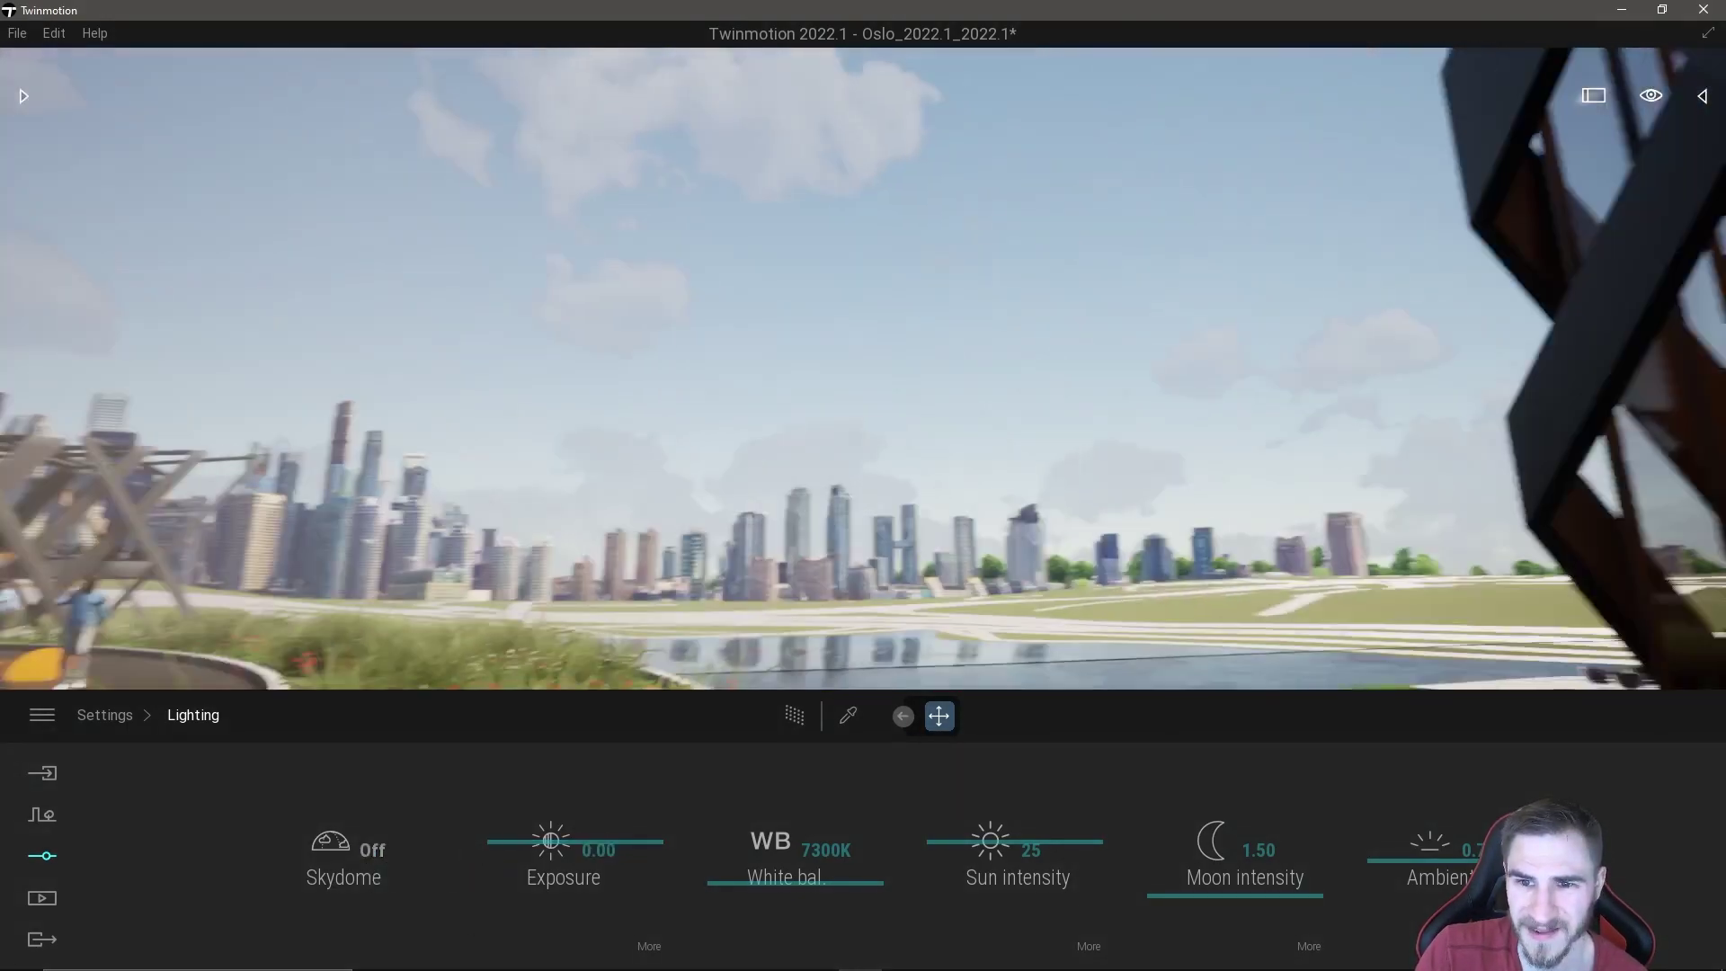
right_drag(989, 652, 835, 651)
right_drag(808, 527, 908, 527)
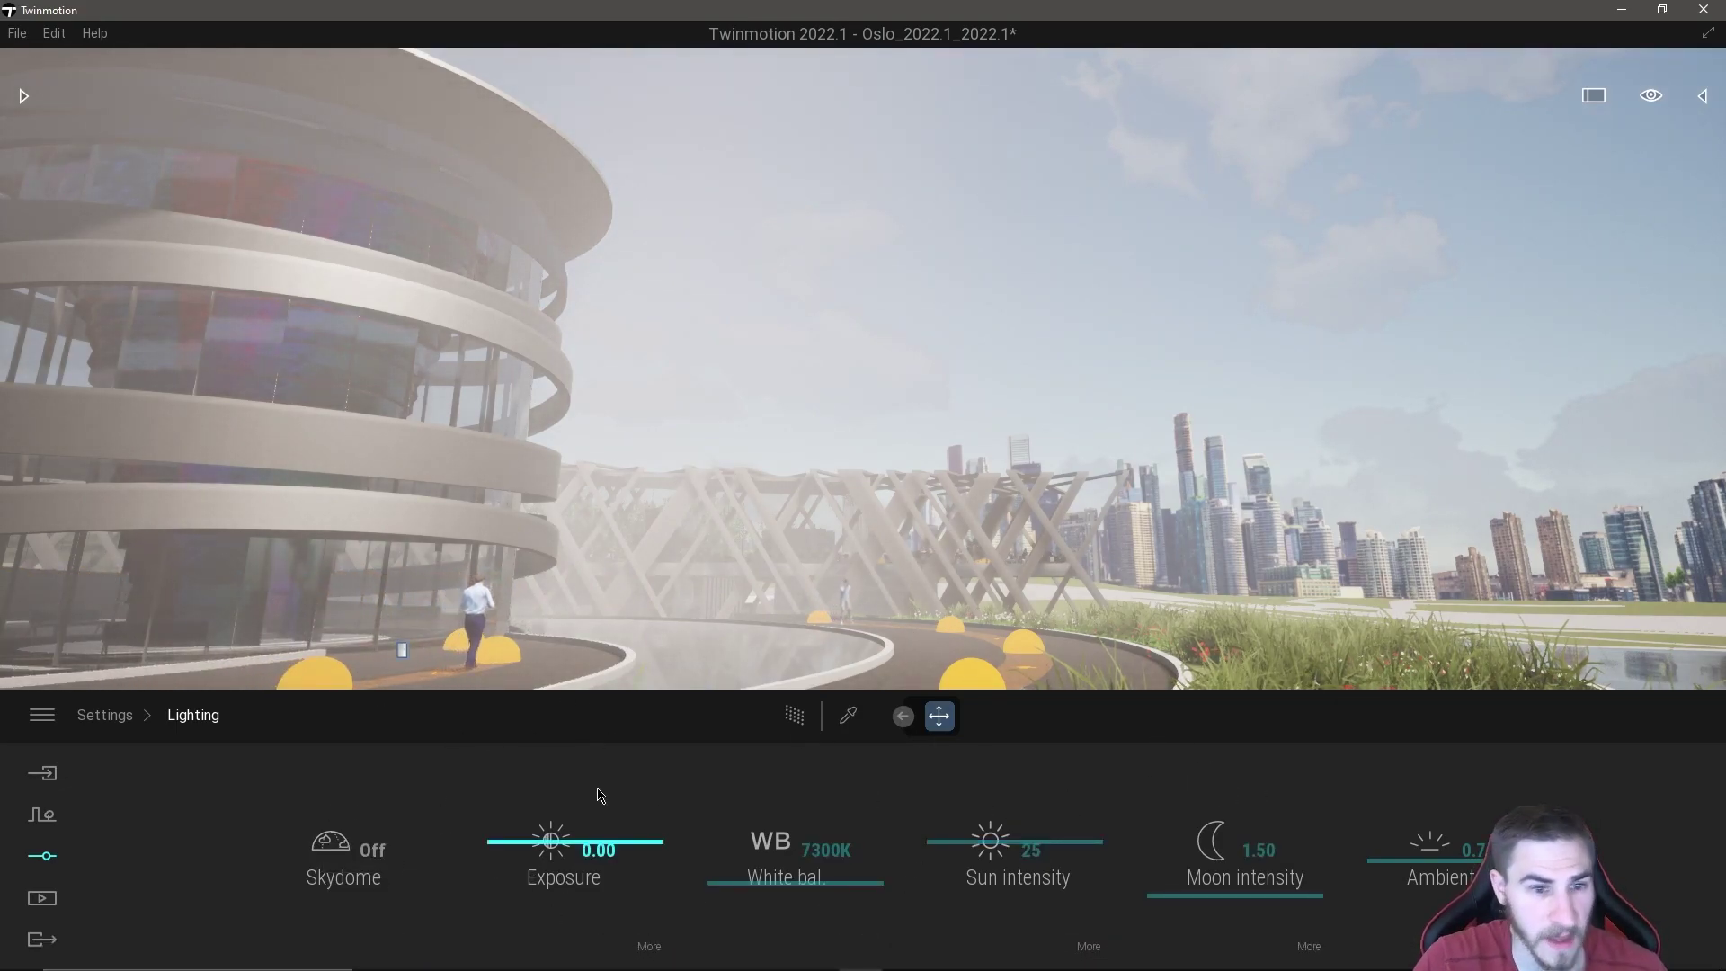
Step: Switch to the Image11 shot, show its own settings categories, then bring up the Poly Haven page
click(41, 903)
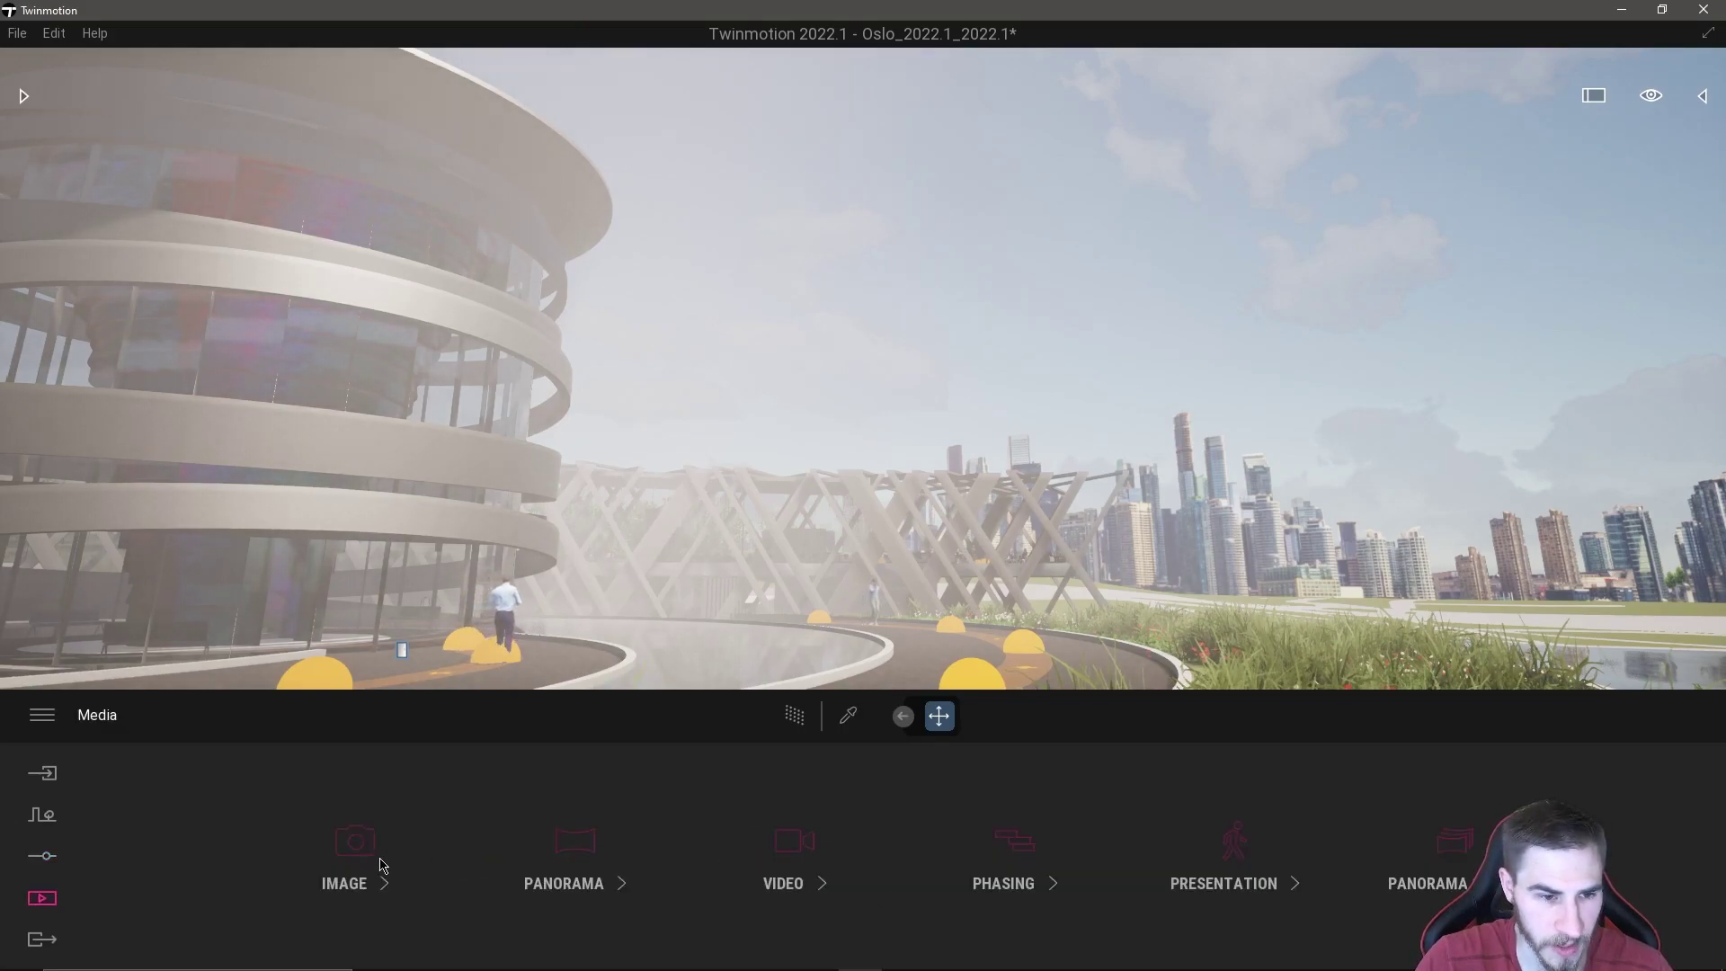
click(381, 865)
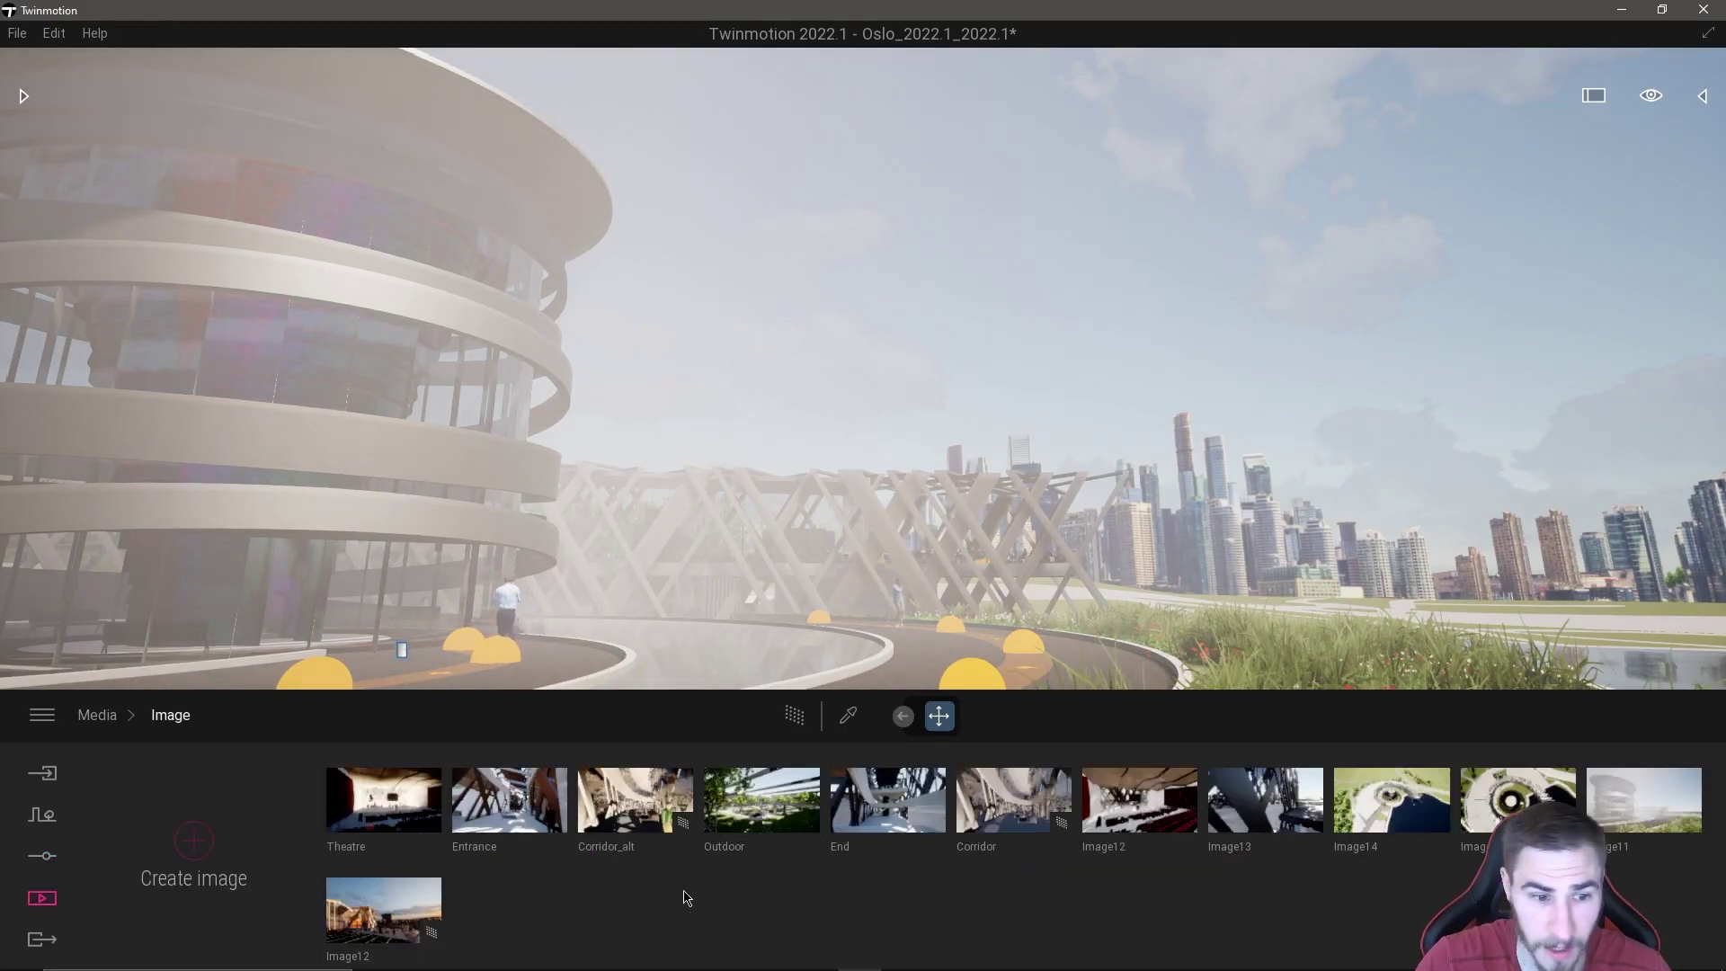
click(1641, 815)
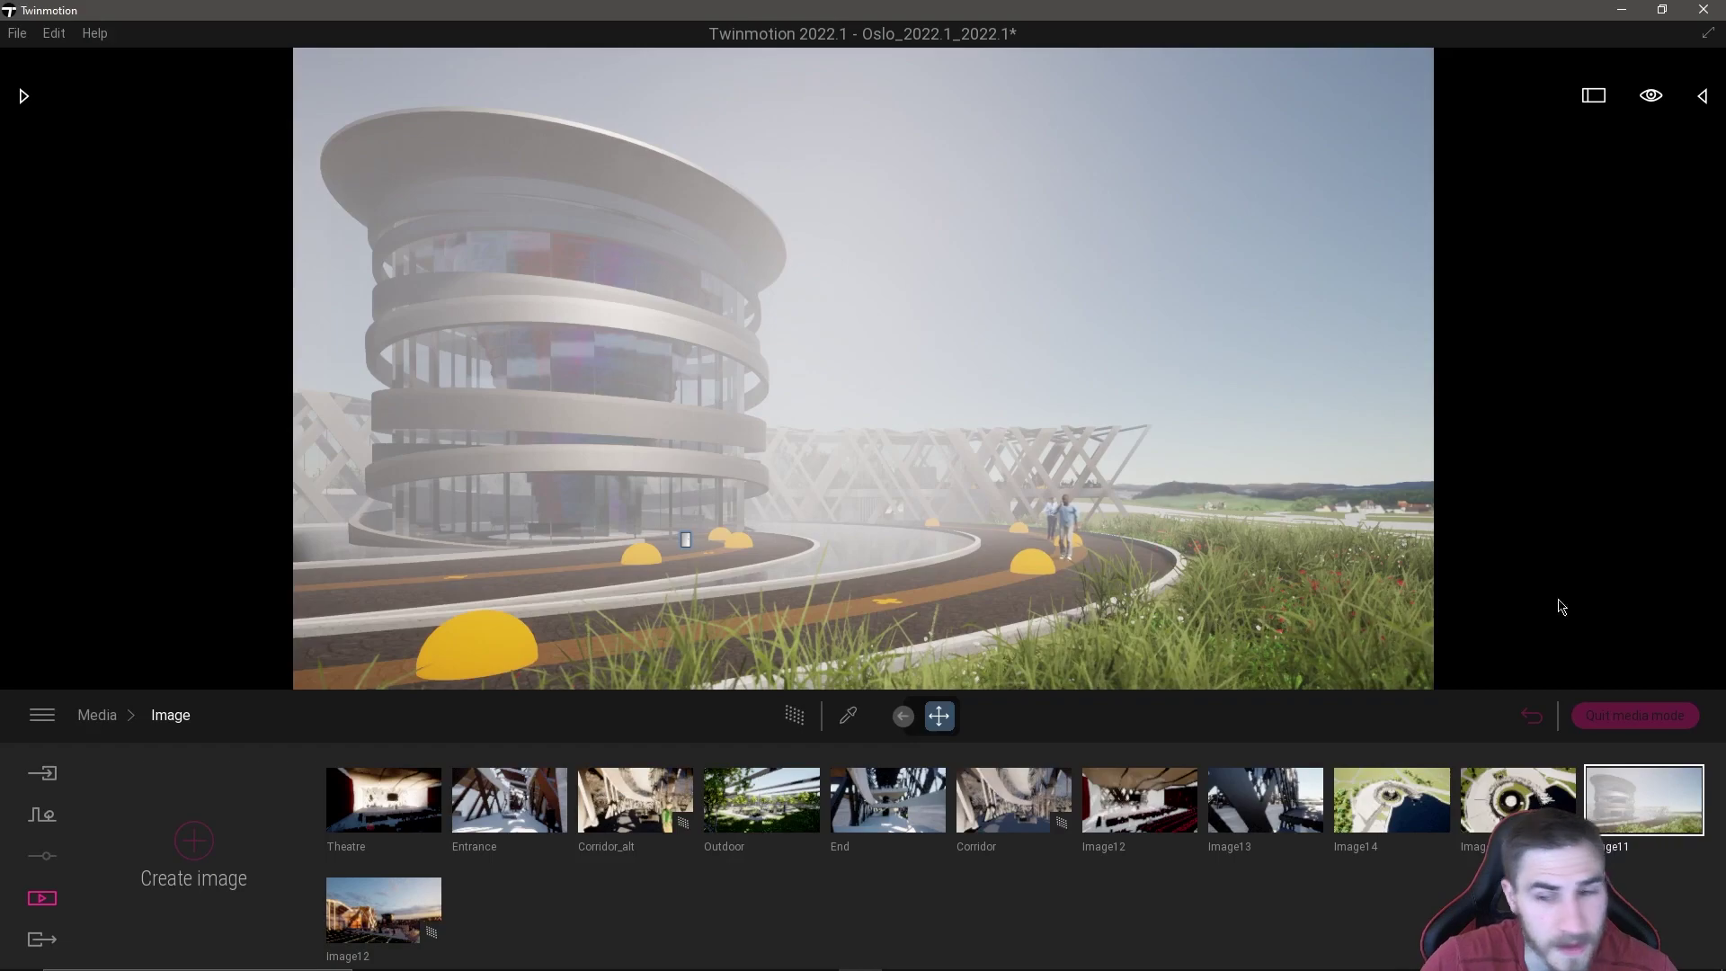
click(1686, 847)
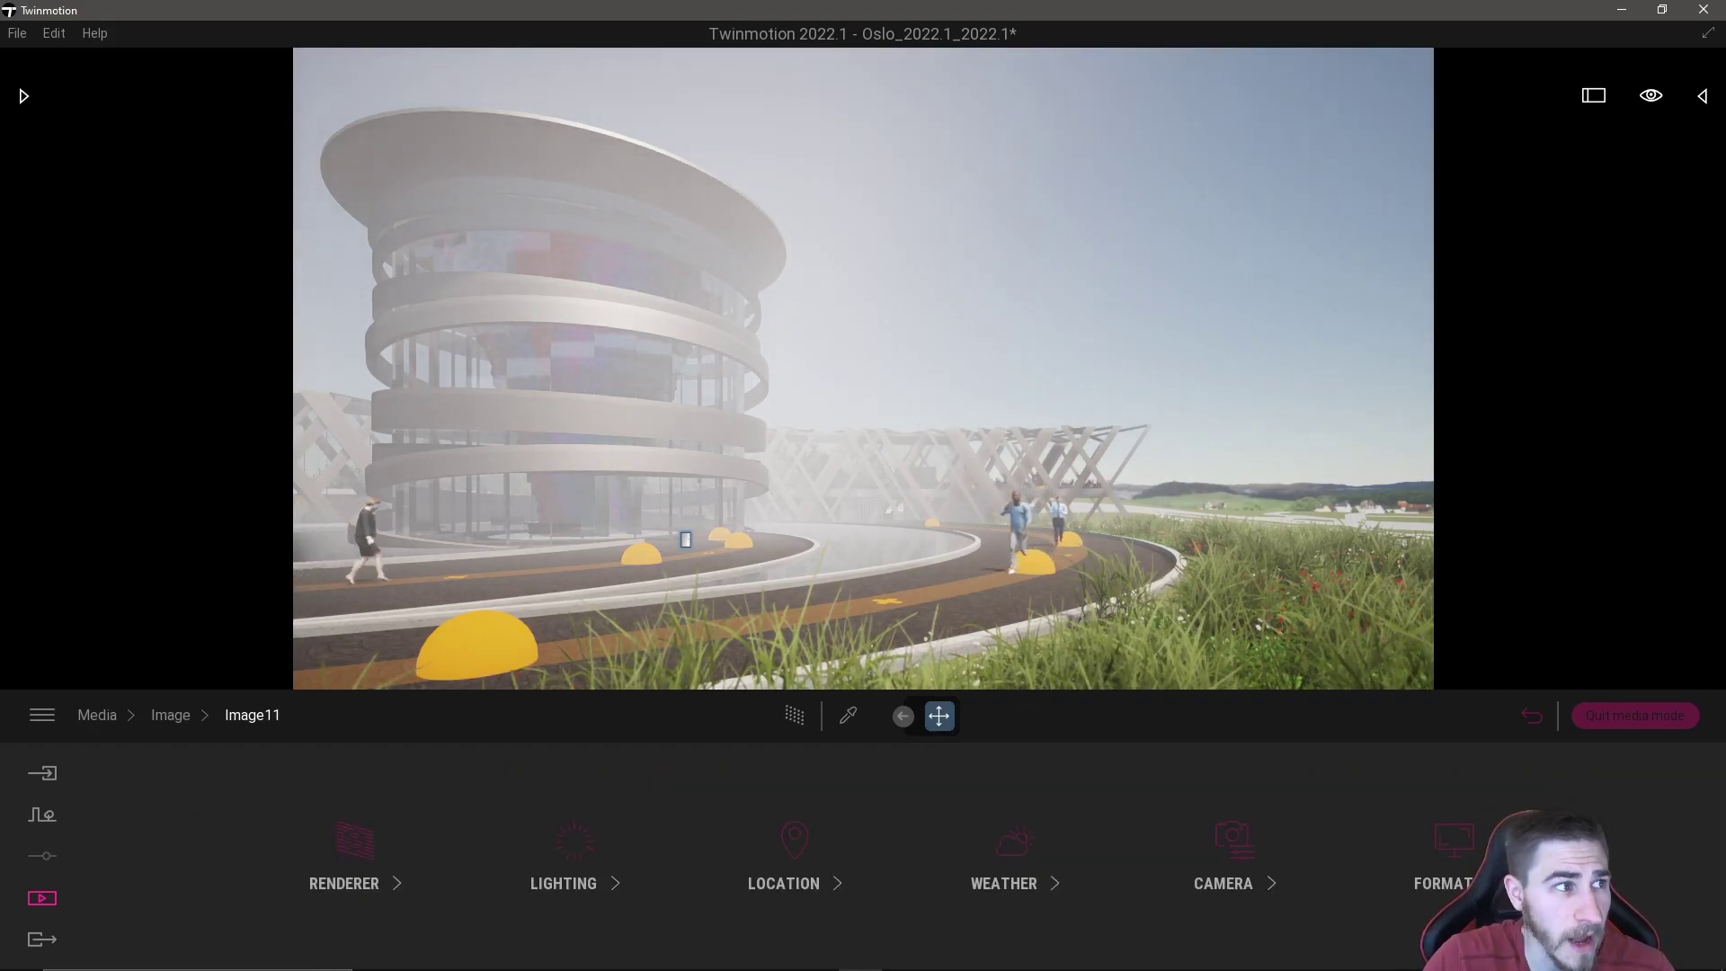
key(alt+Tab)
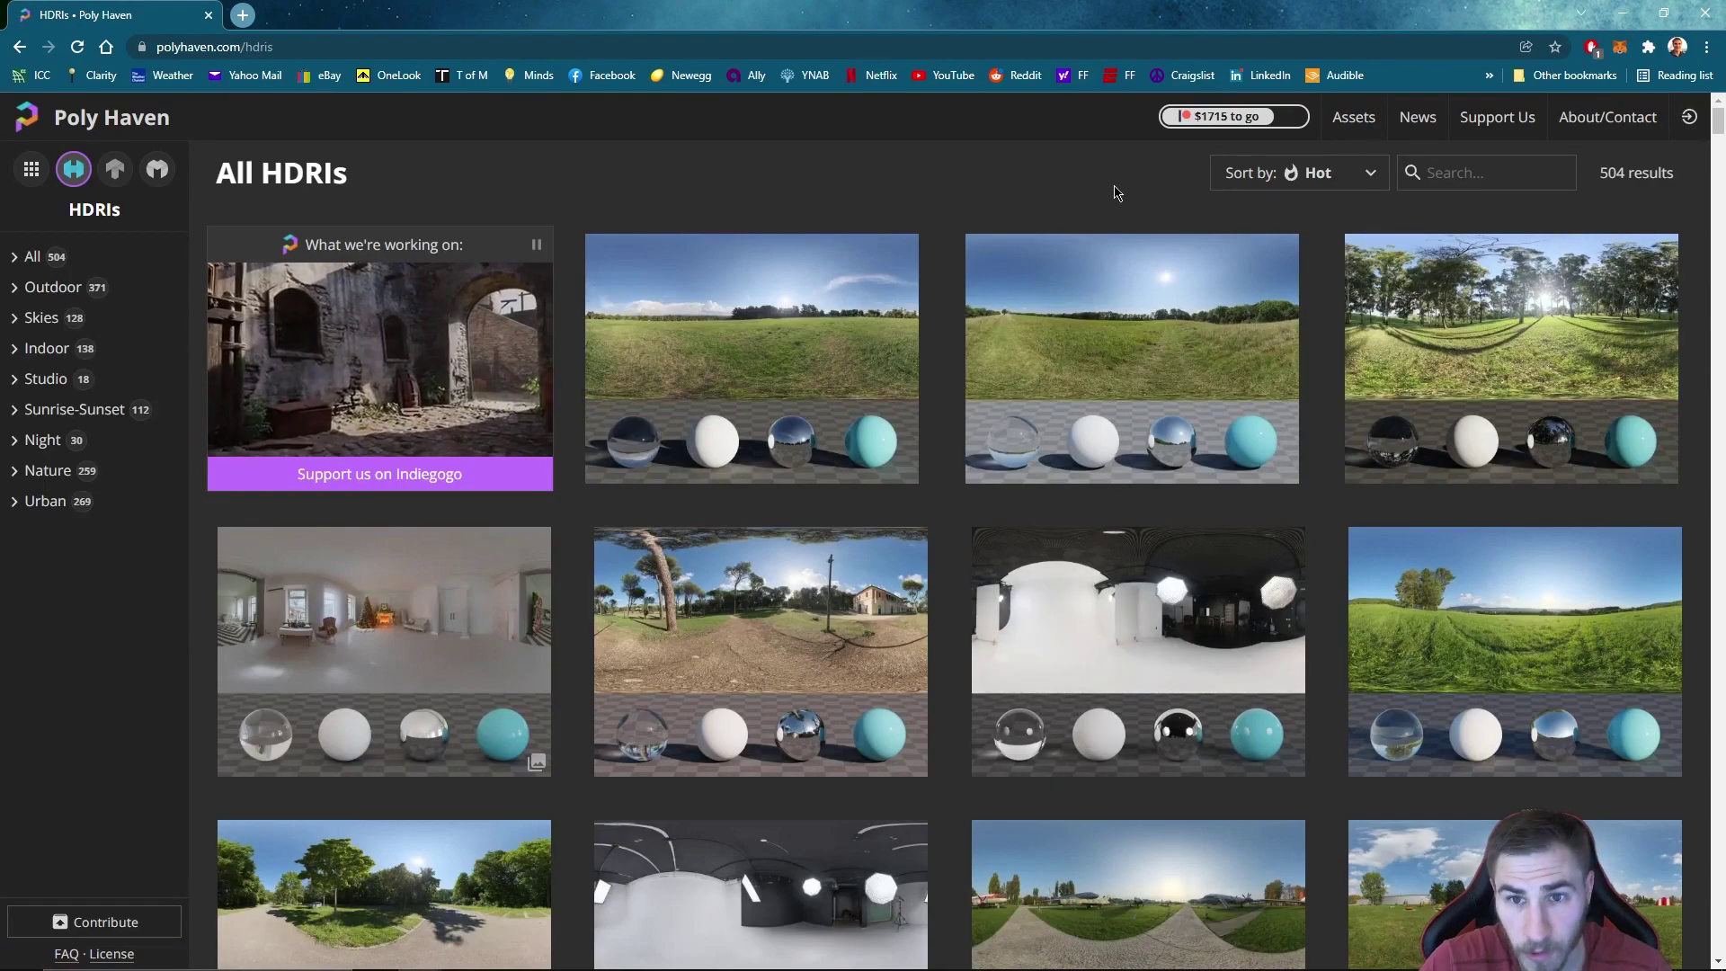
Step: Scroll through Poly Haven's All HDRIs listing looking for a suitable sunset sky
scroll(961, 333, down, 3)
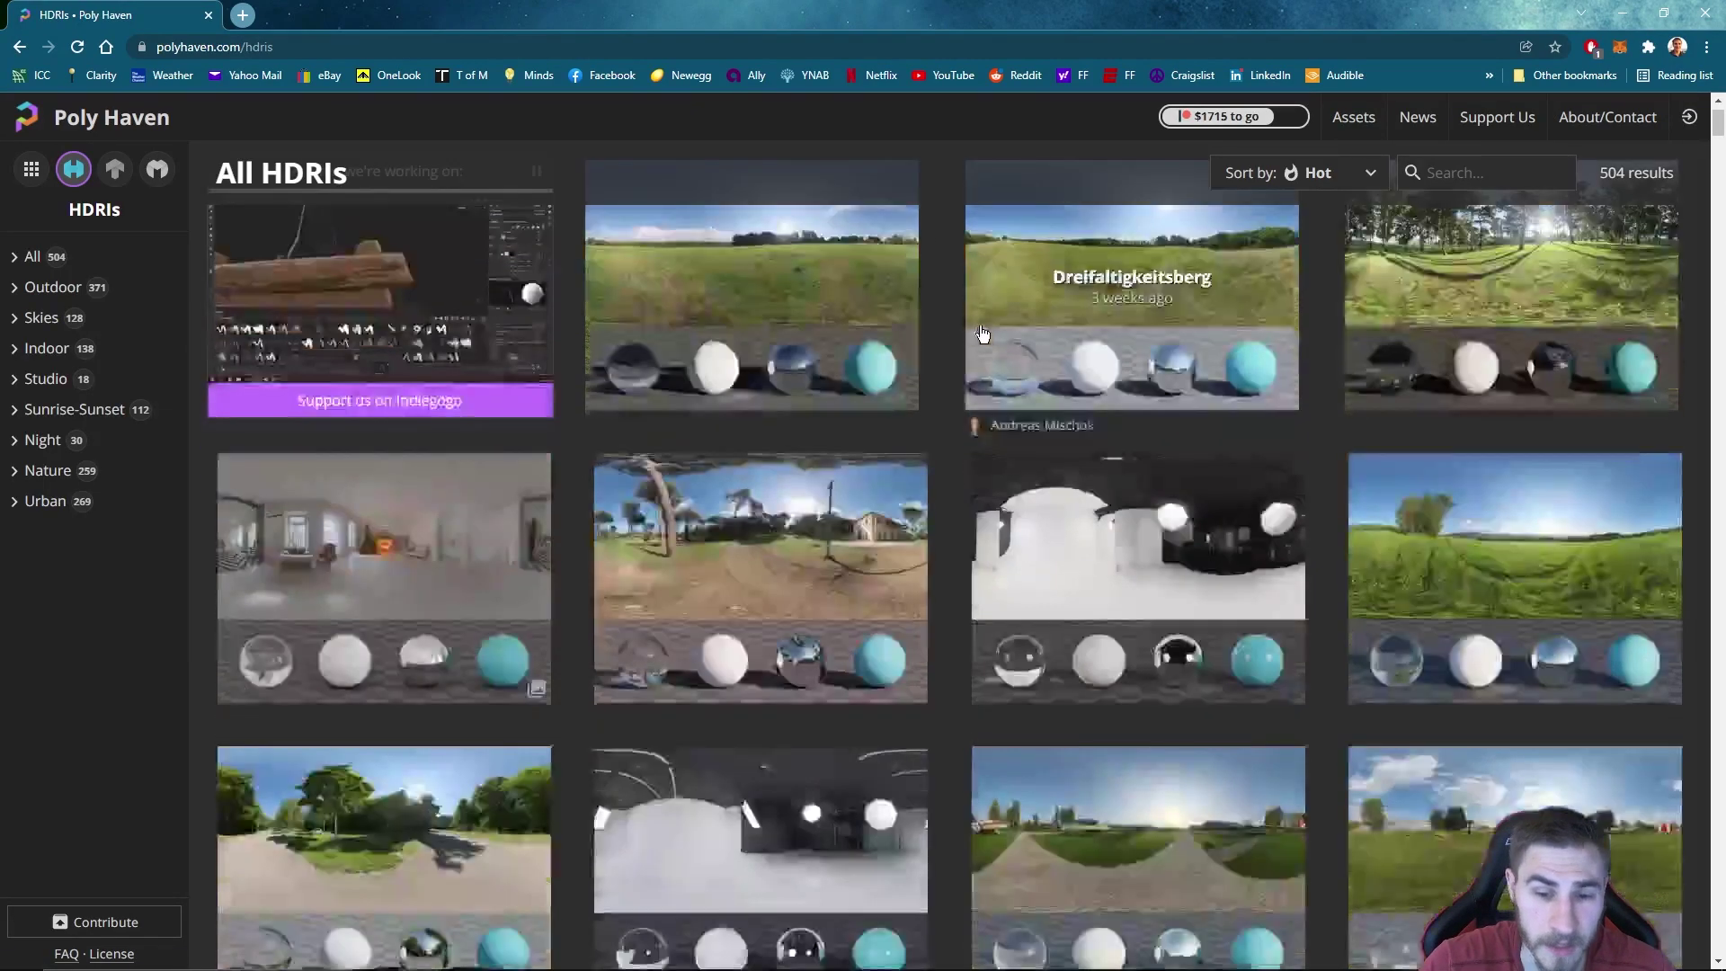
scroll(809, 630, down, 1)
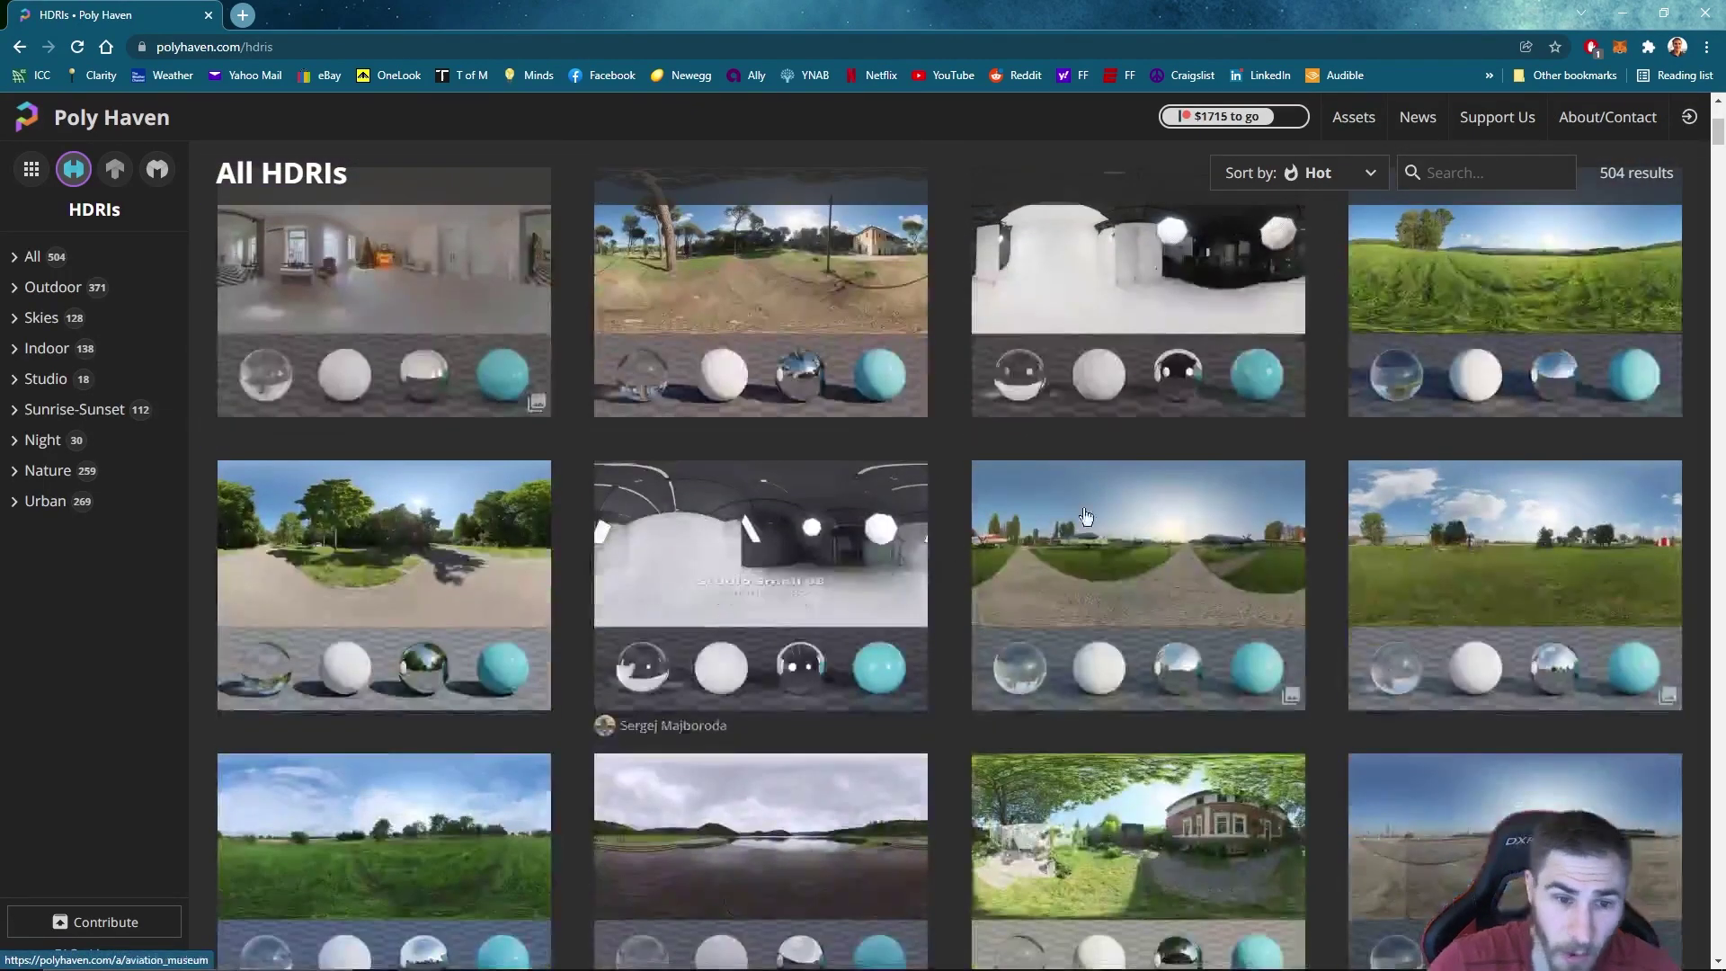
scroll(1005, 461, down, 3)
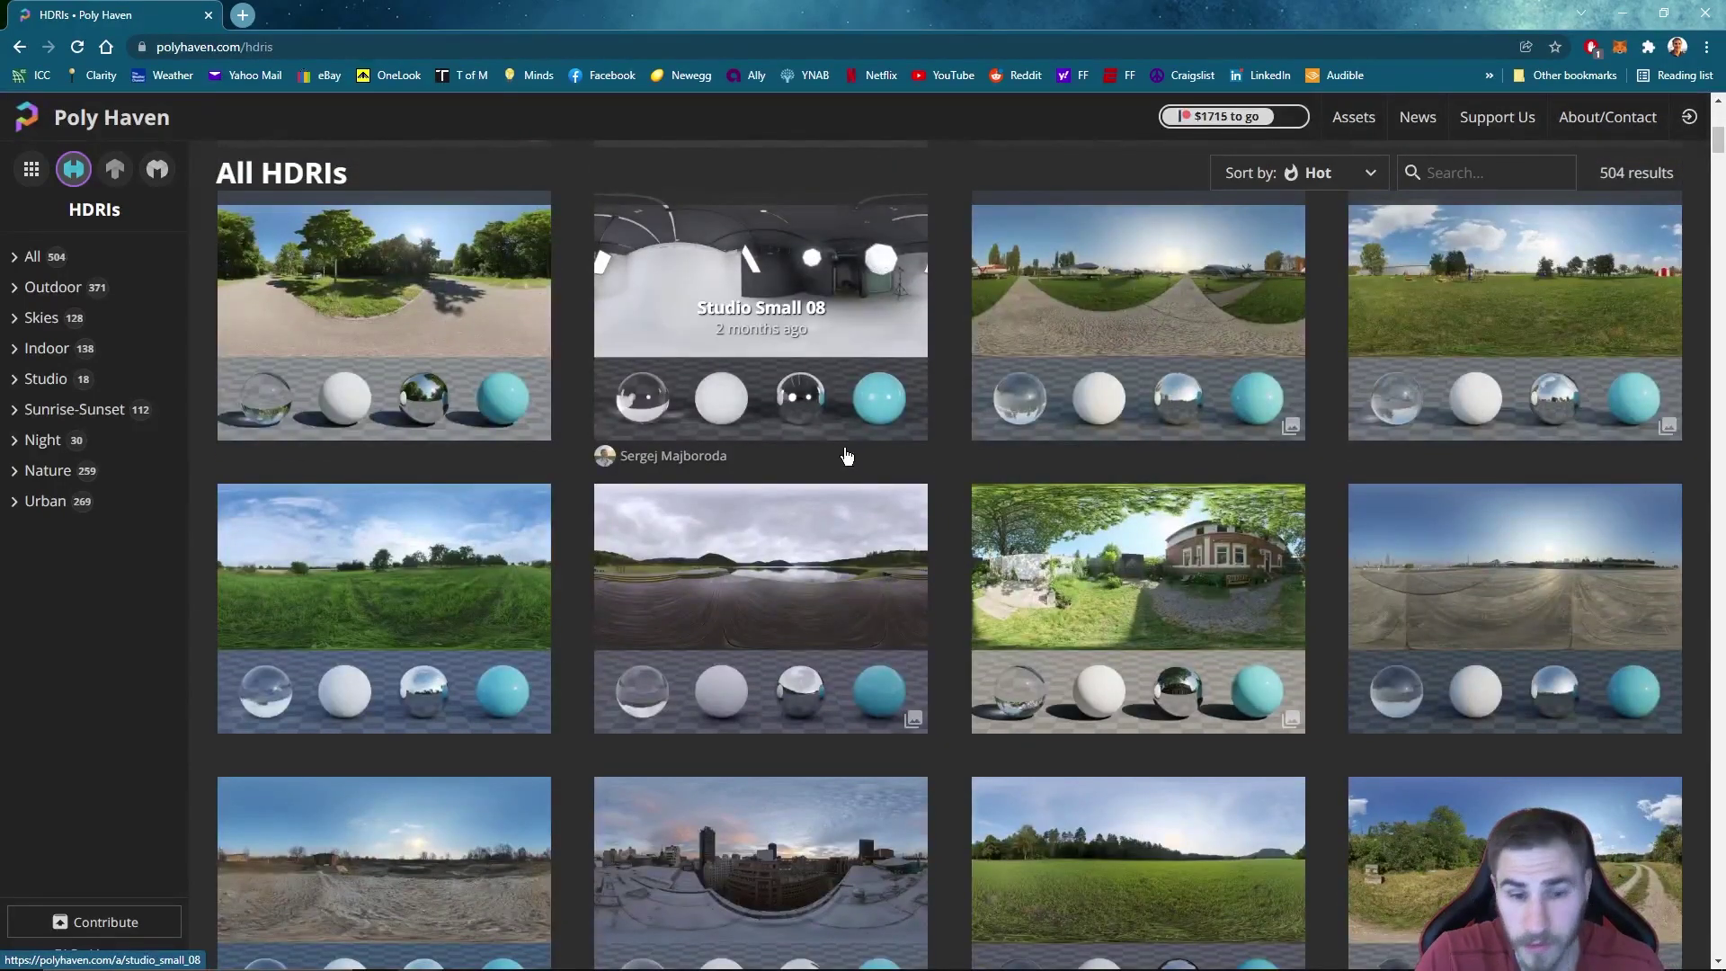
scroll(863, 458, down, 6)
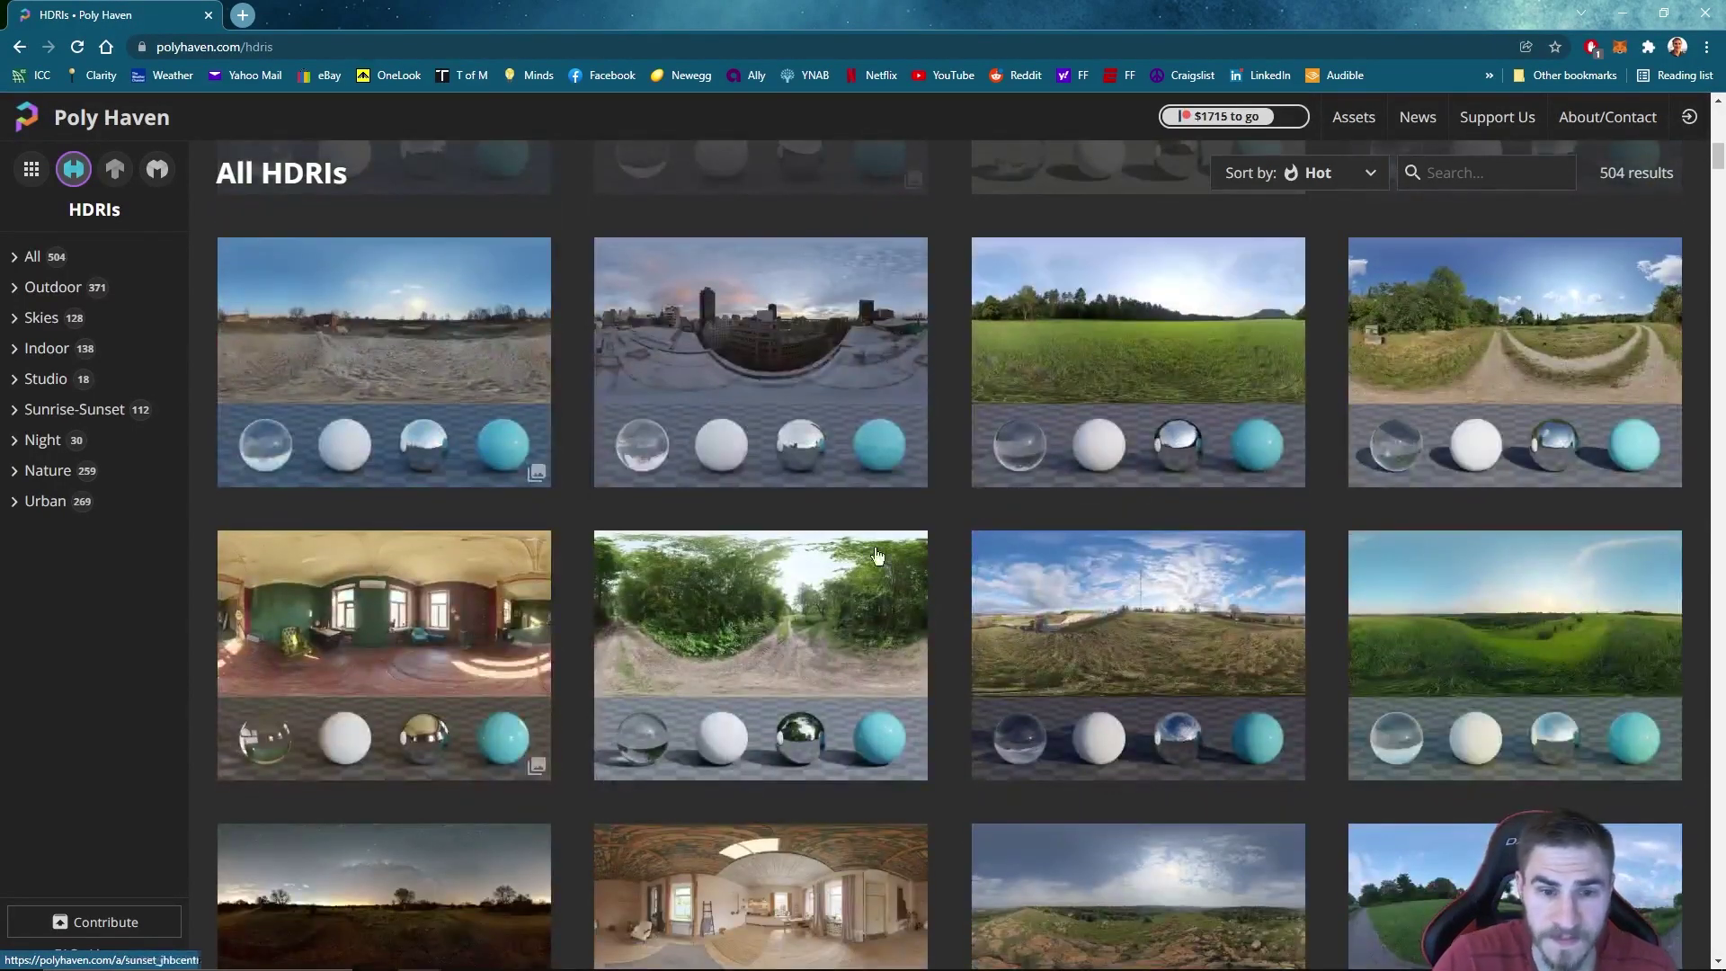
scroll(1267, 476, down, 3)
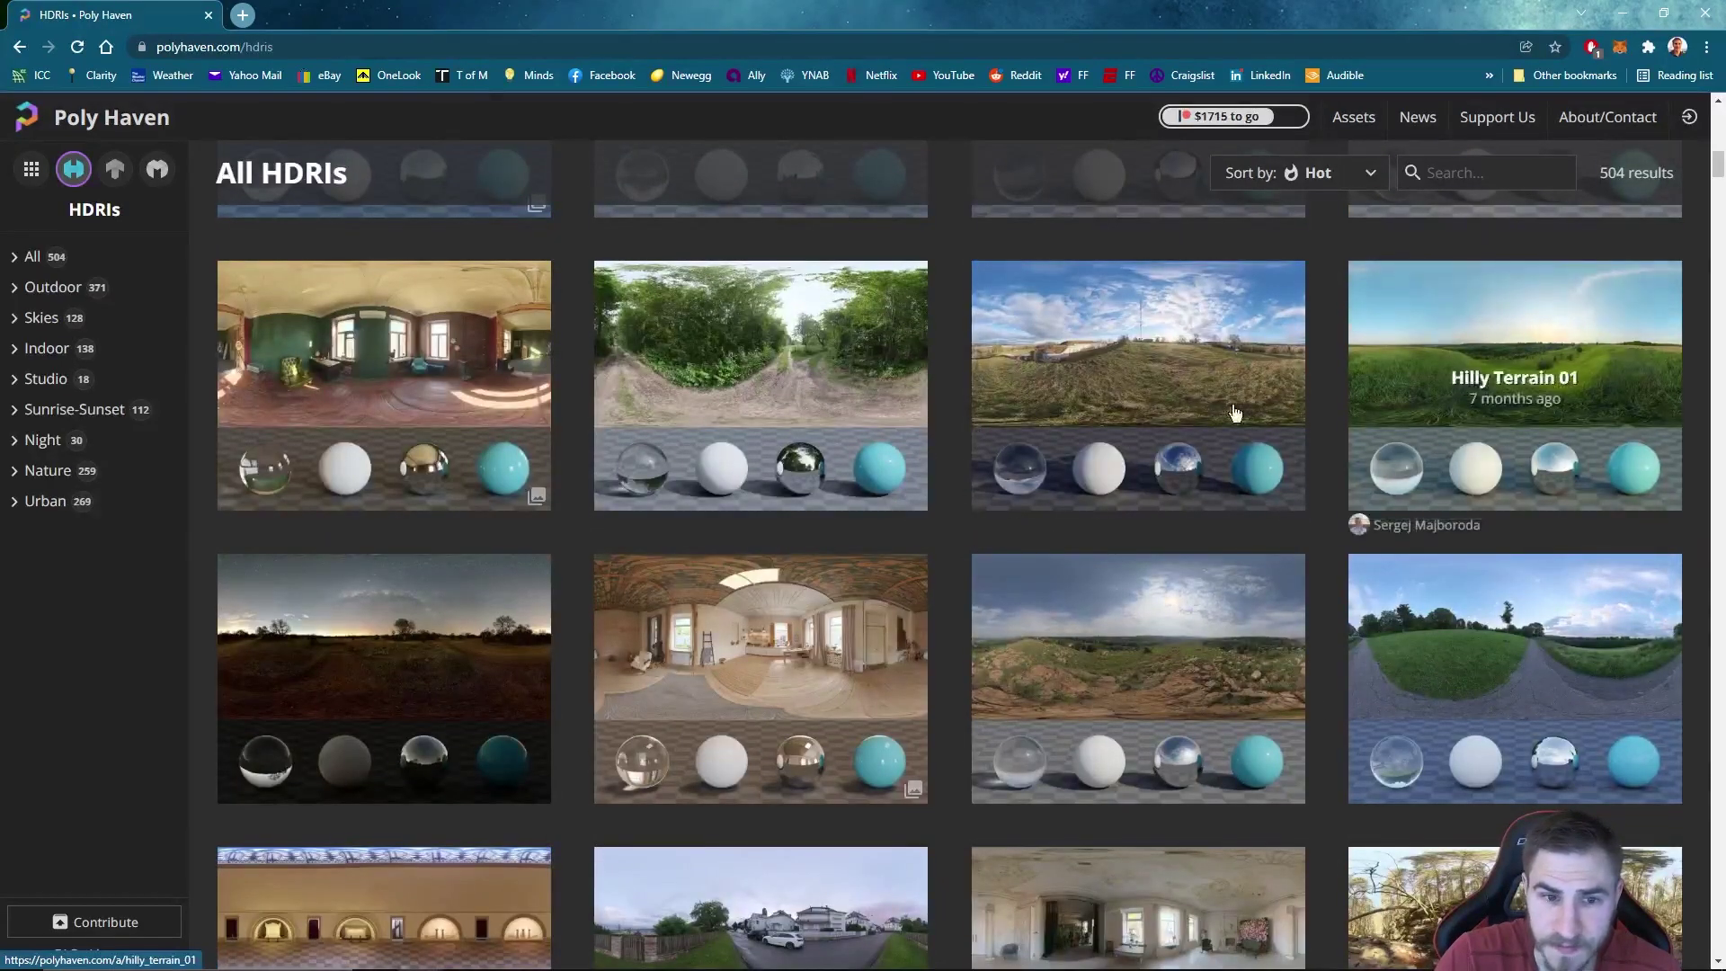
scroll(1235, 412, down, 1)
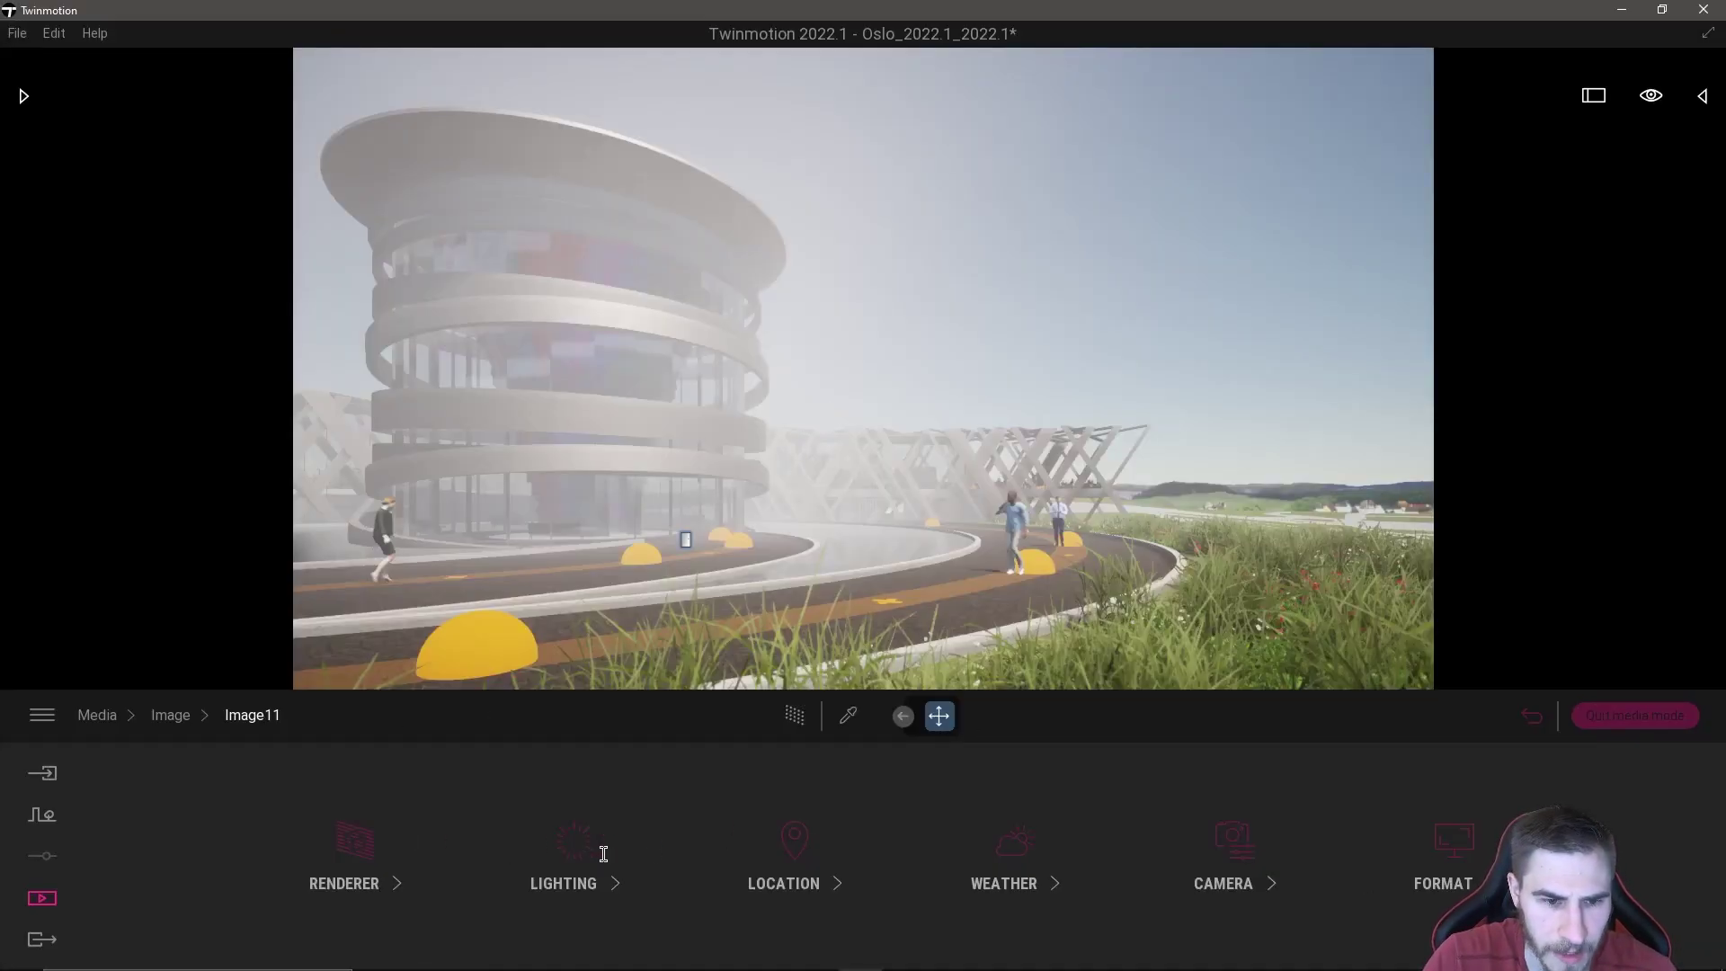
Step: Switch on Image11's Skydome in Lighting and open its panel showing Intensity 4.00, Rotation 286°
click(573, 854)
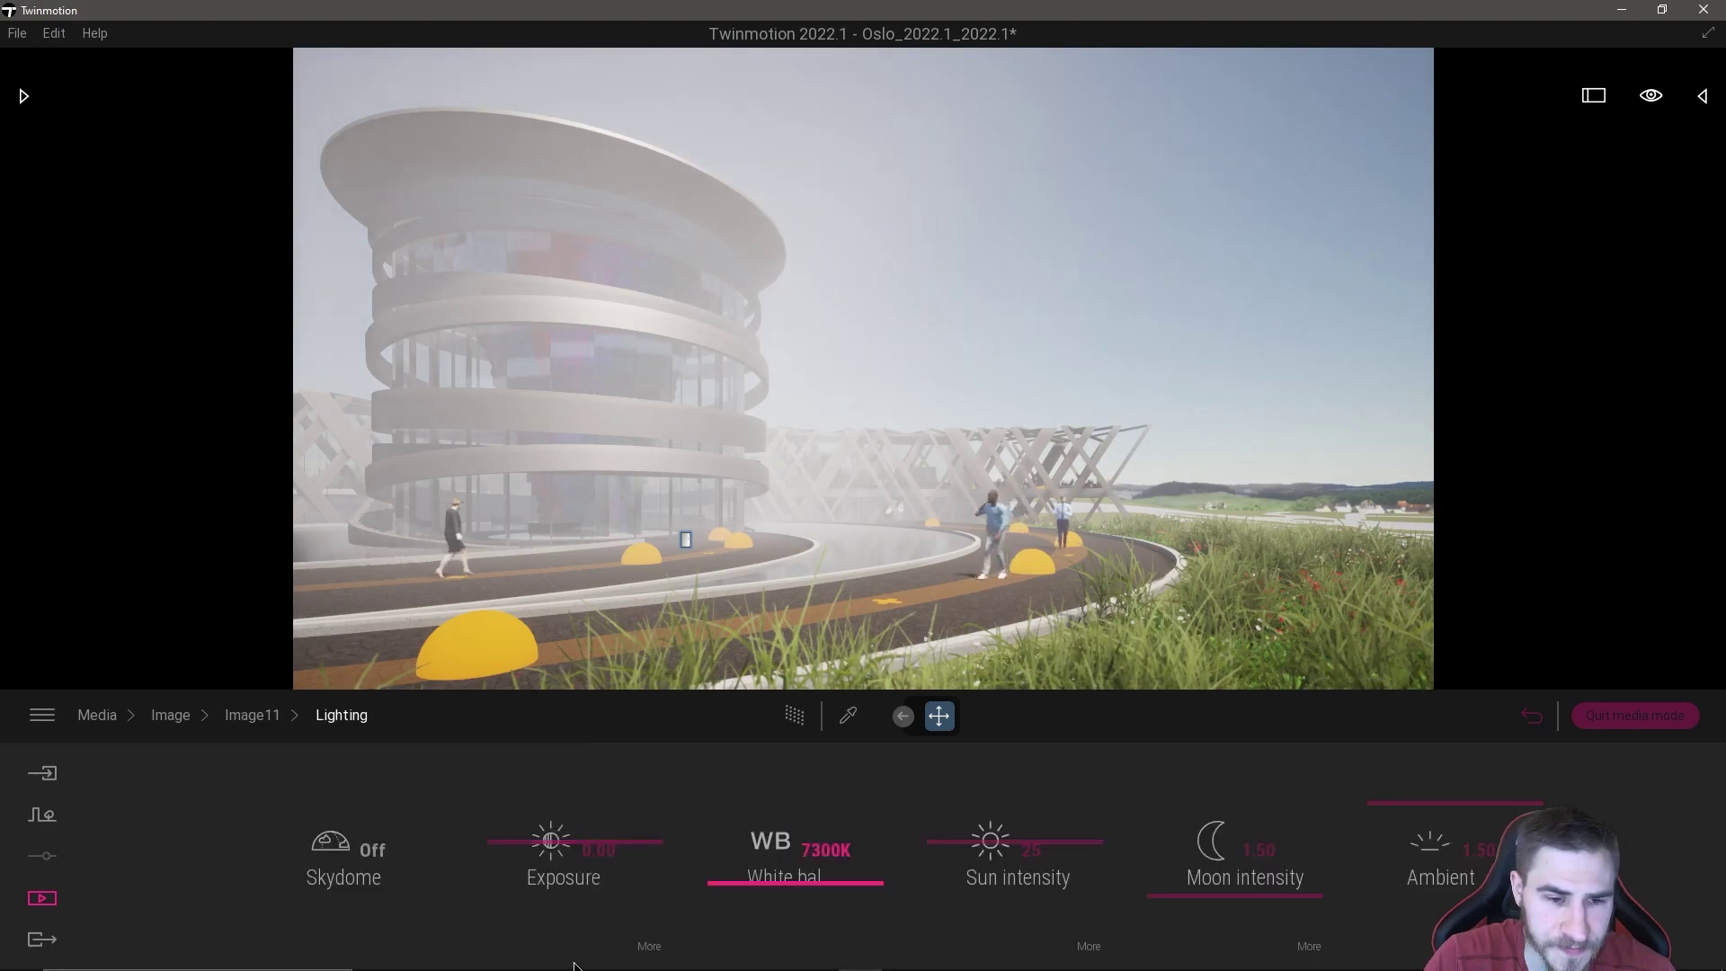
click(368, 870)
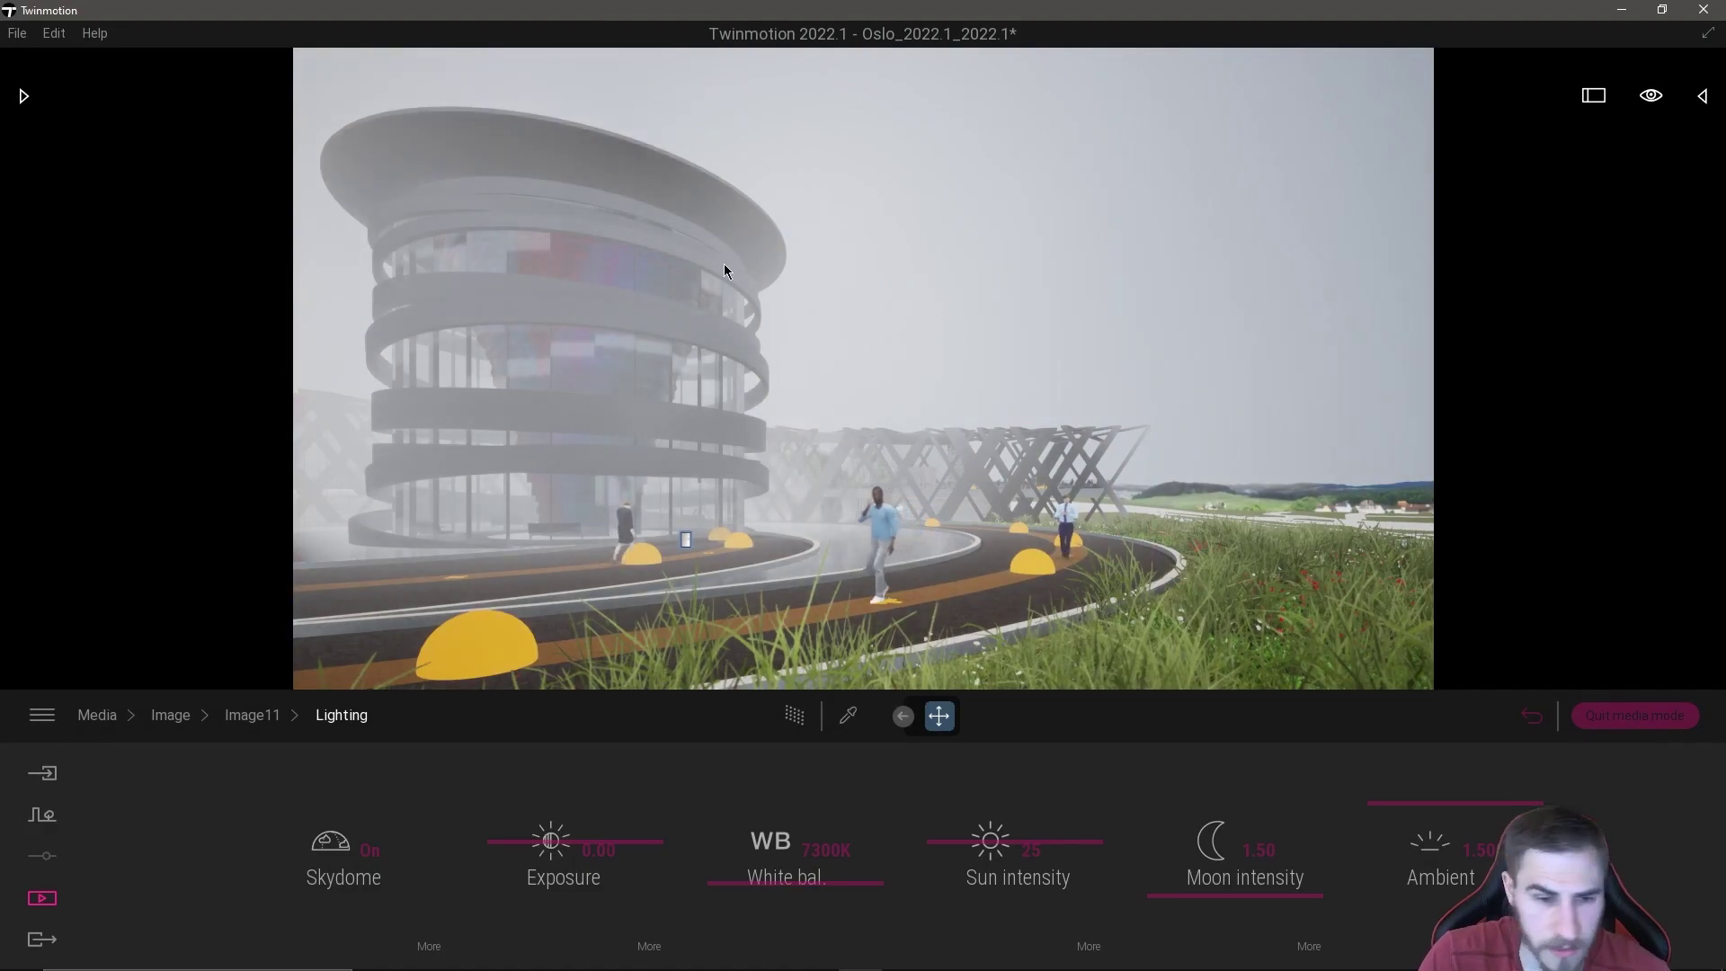
click(430, 944)
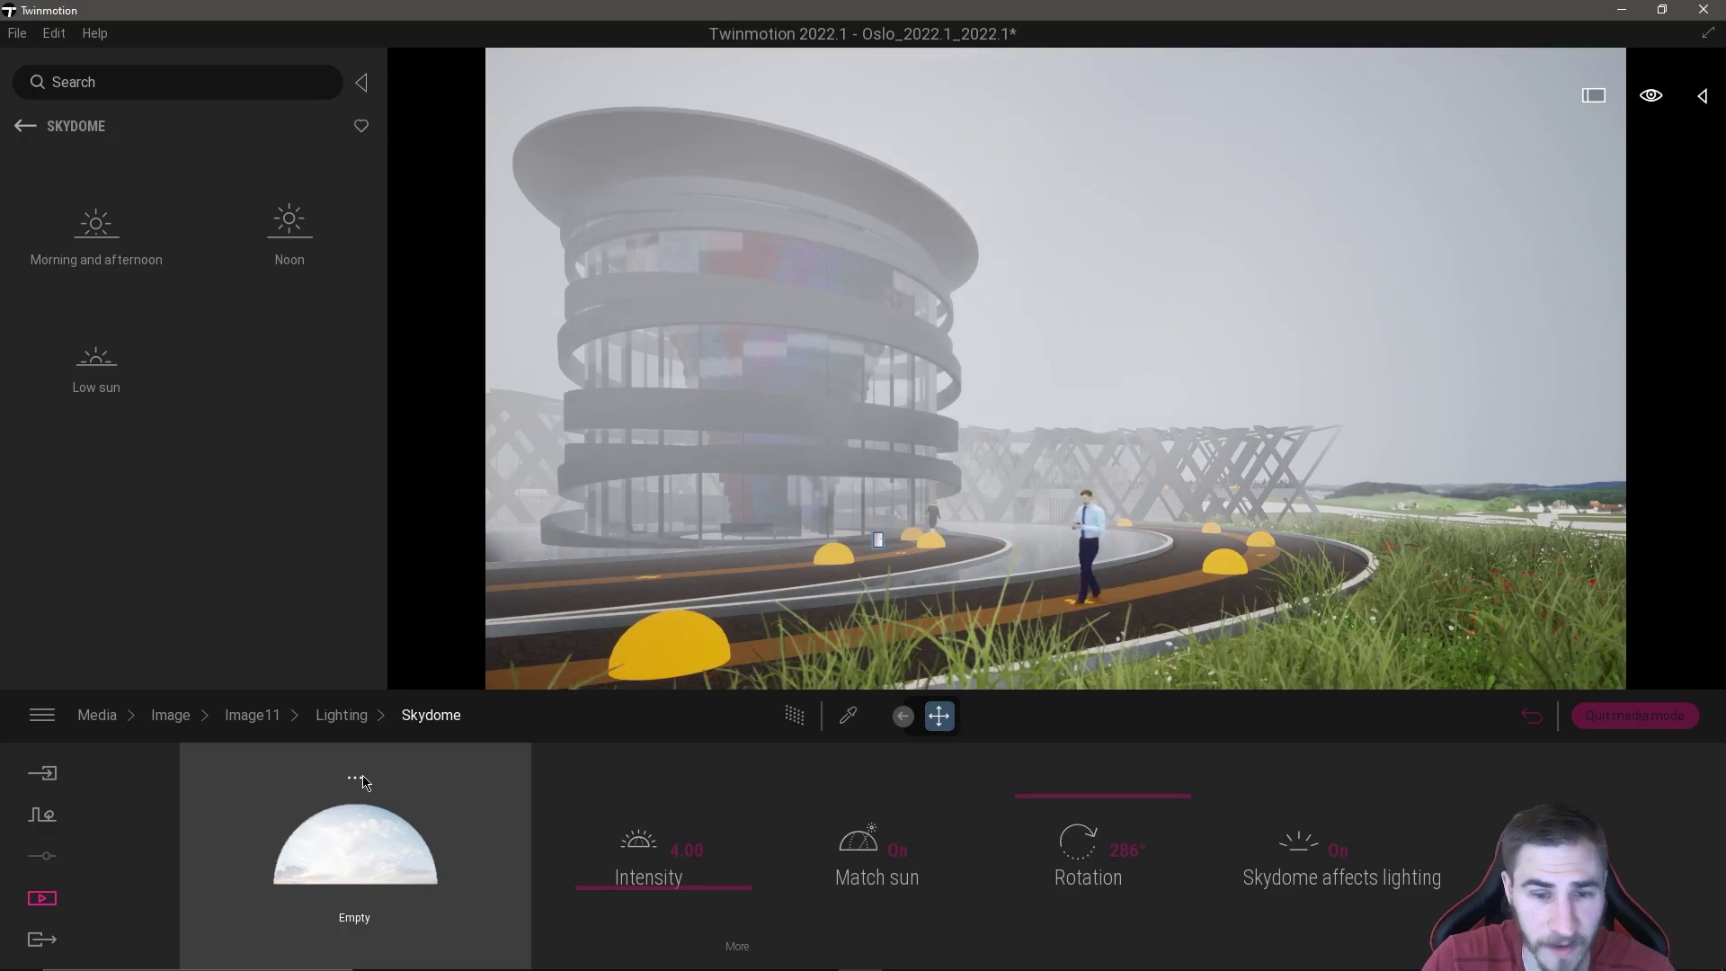
Step: Load the default Noon Clear 01 sky into Image11's skydome
click(360, 780)
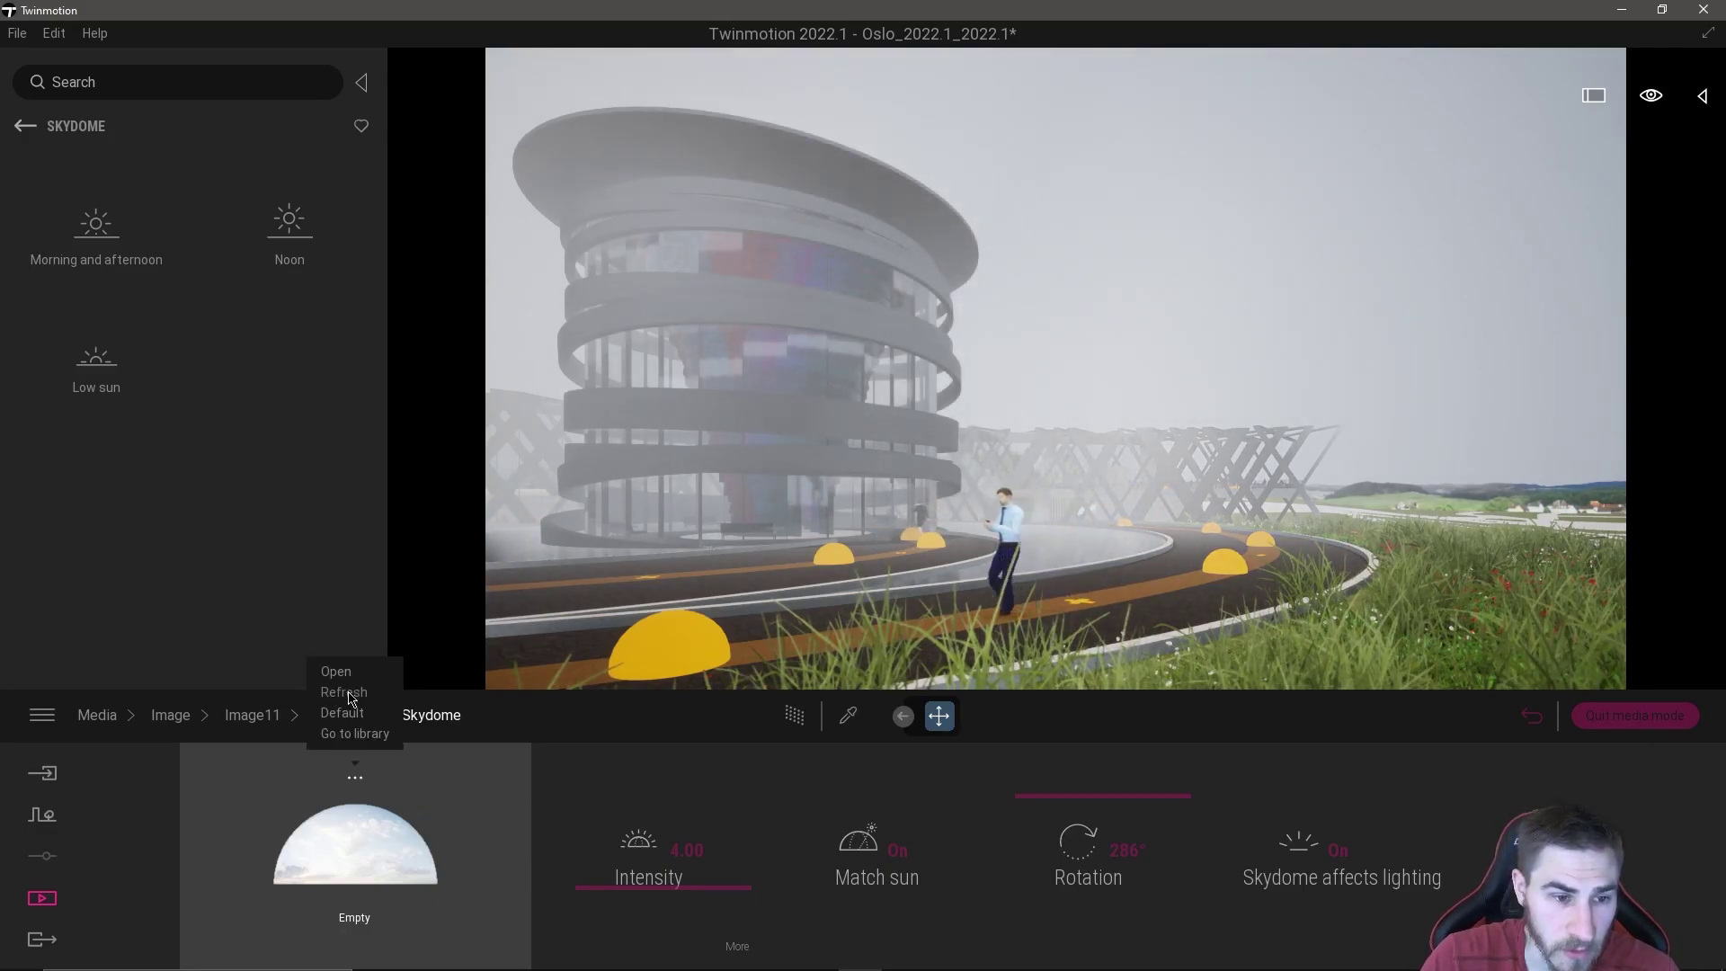
click(355, 777)
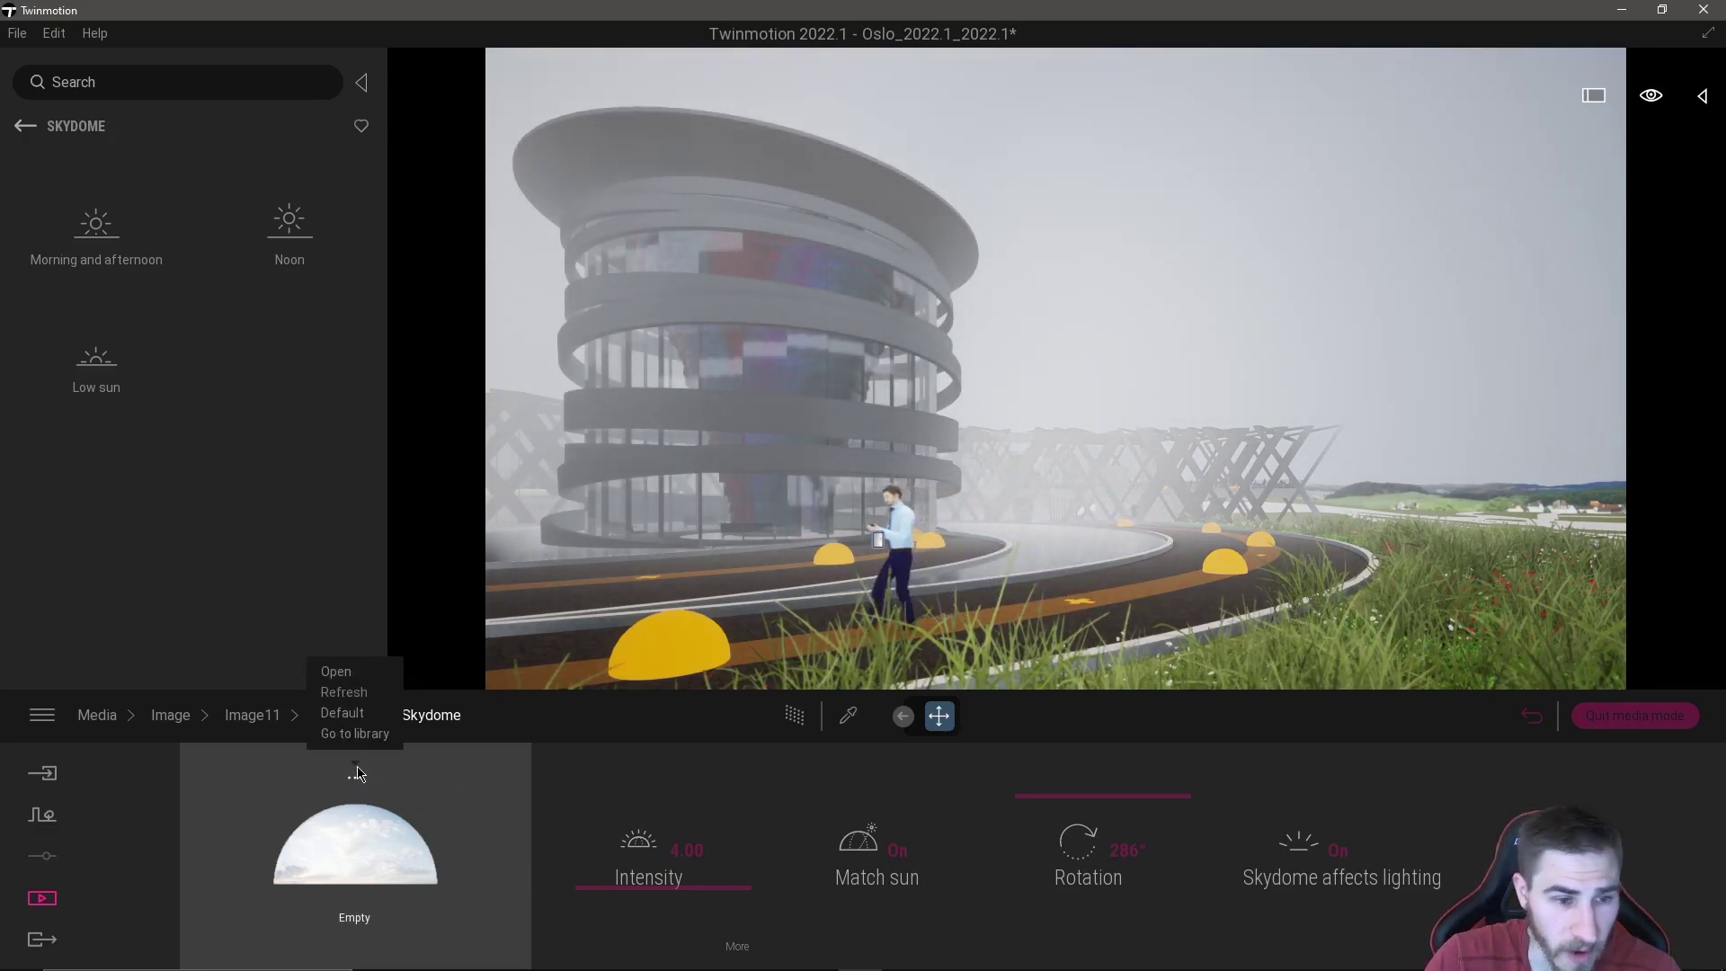
click(342, 713)
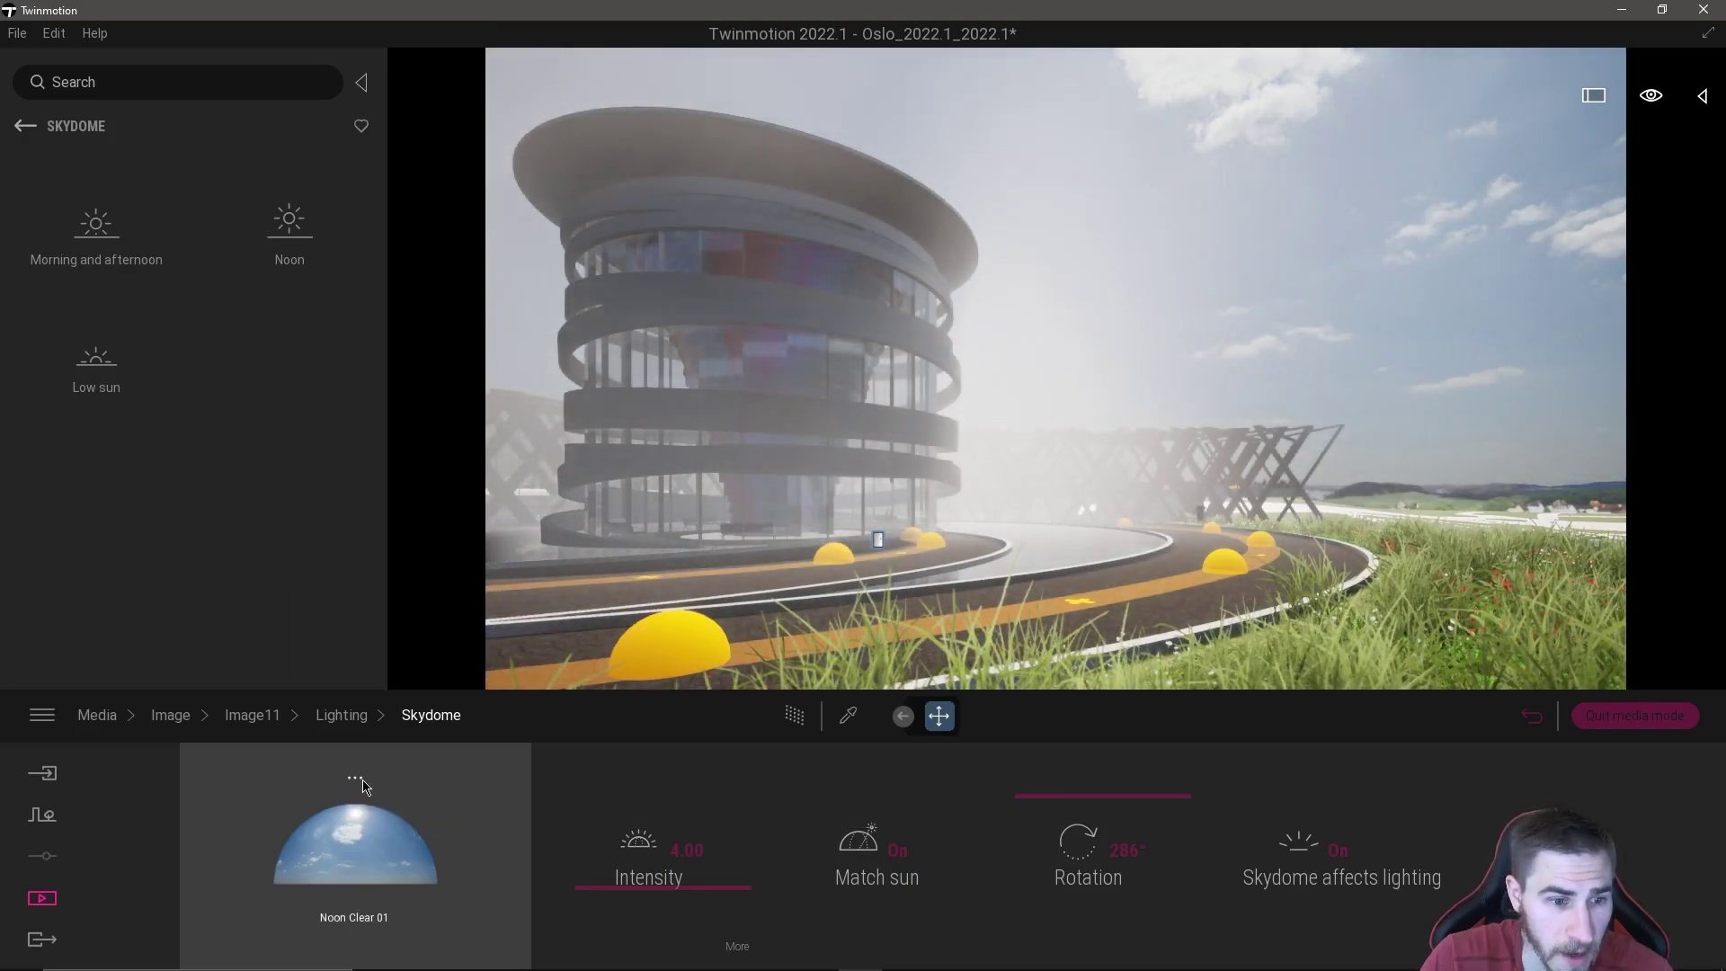
Step: Browse the library's Clear skydome collection and bring up the skydome options again
click(355, 776)
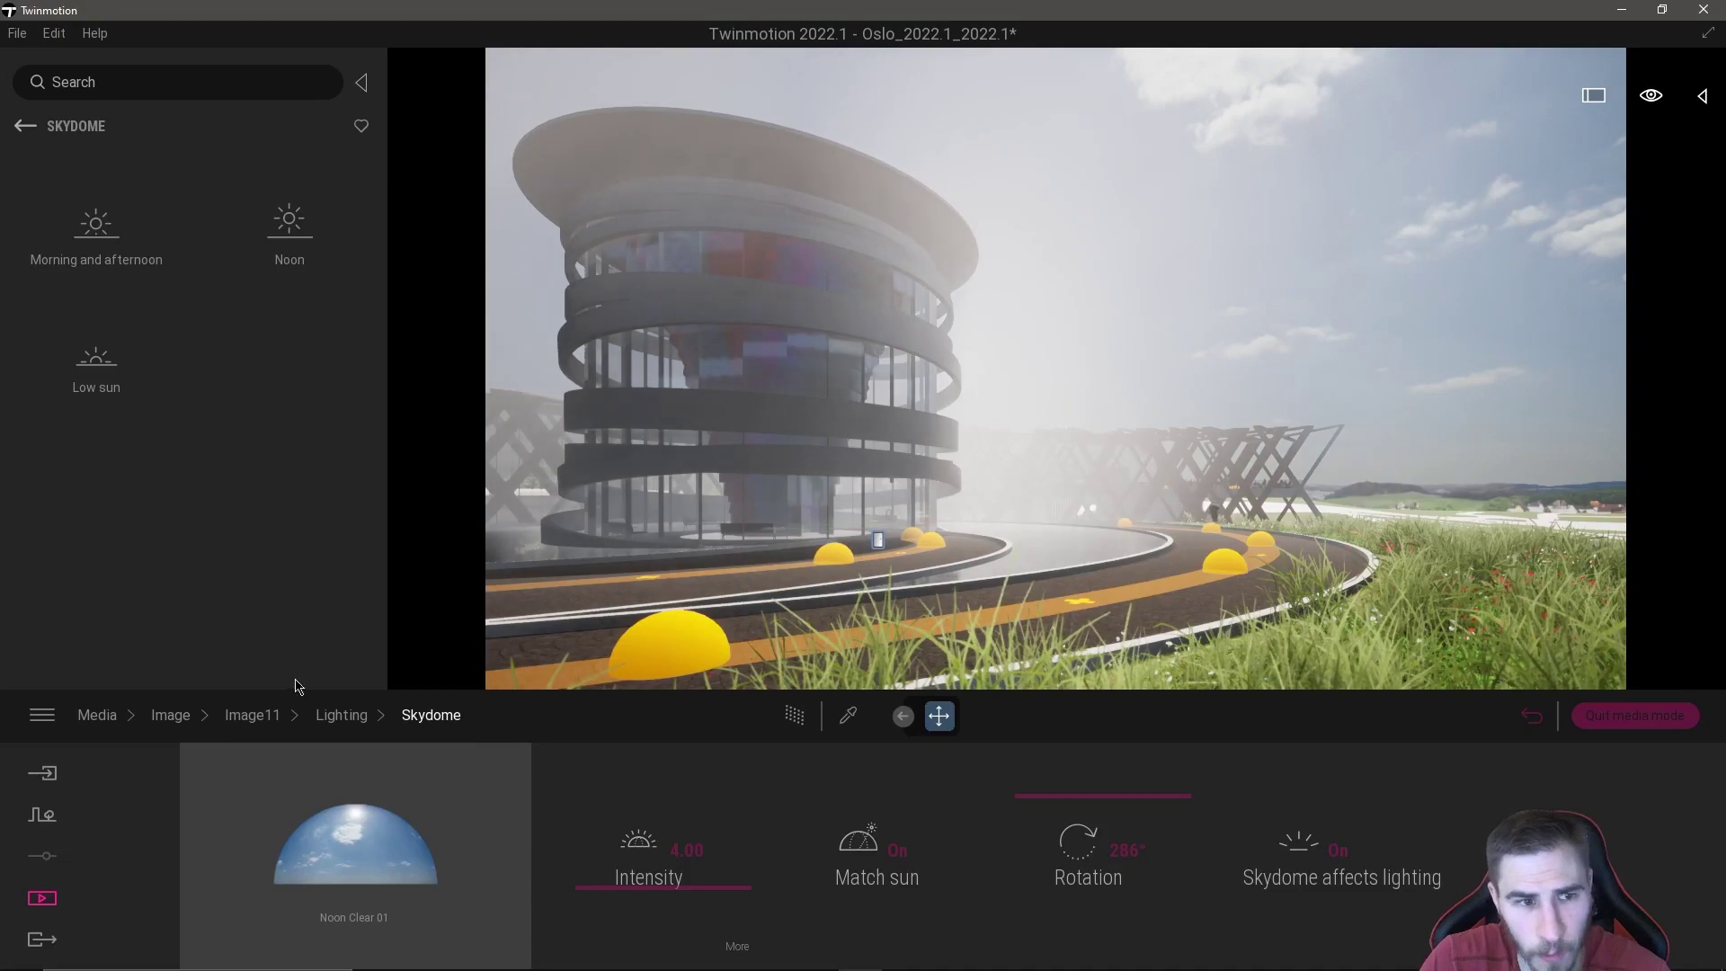
click(355, 778)
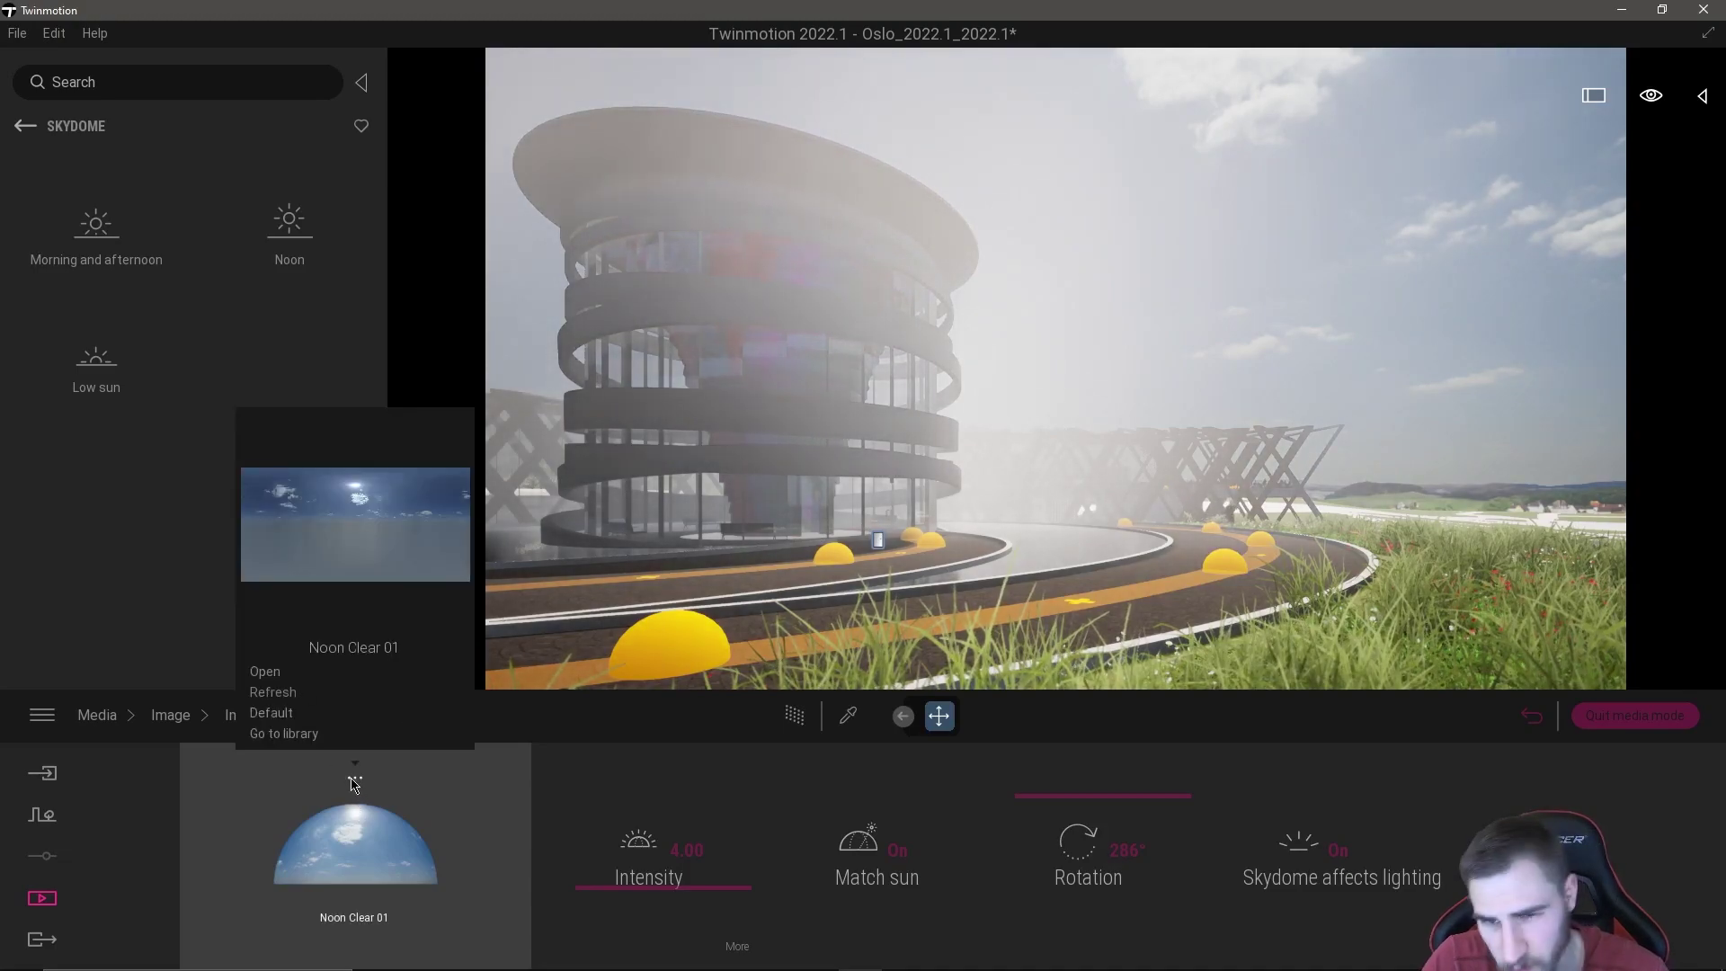
click(288, 735)
scroll(232, 483, down, 2)
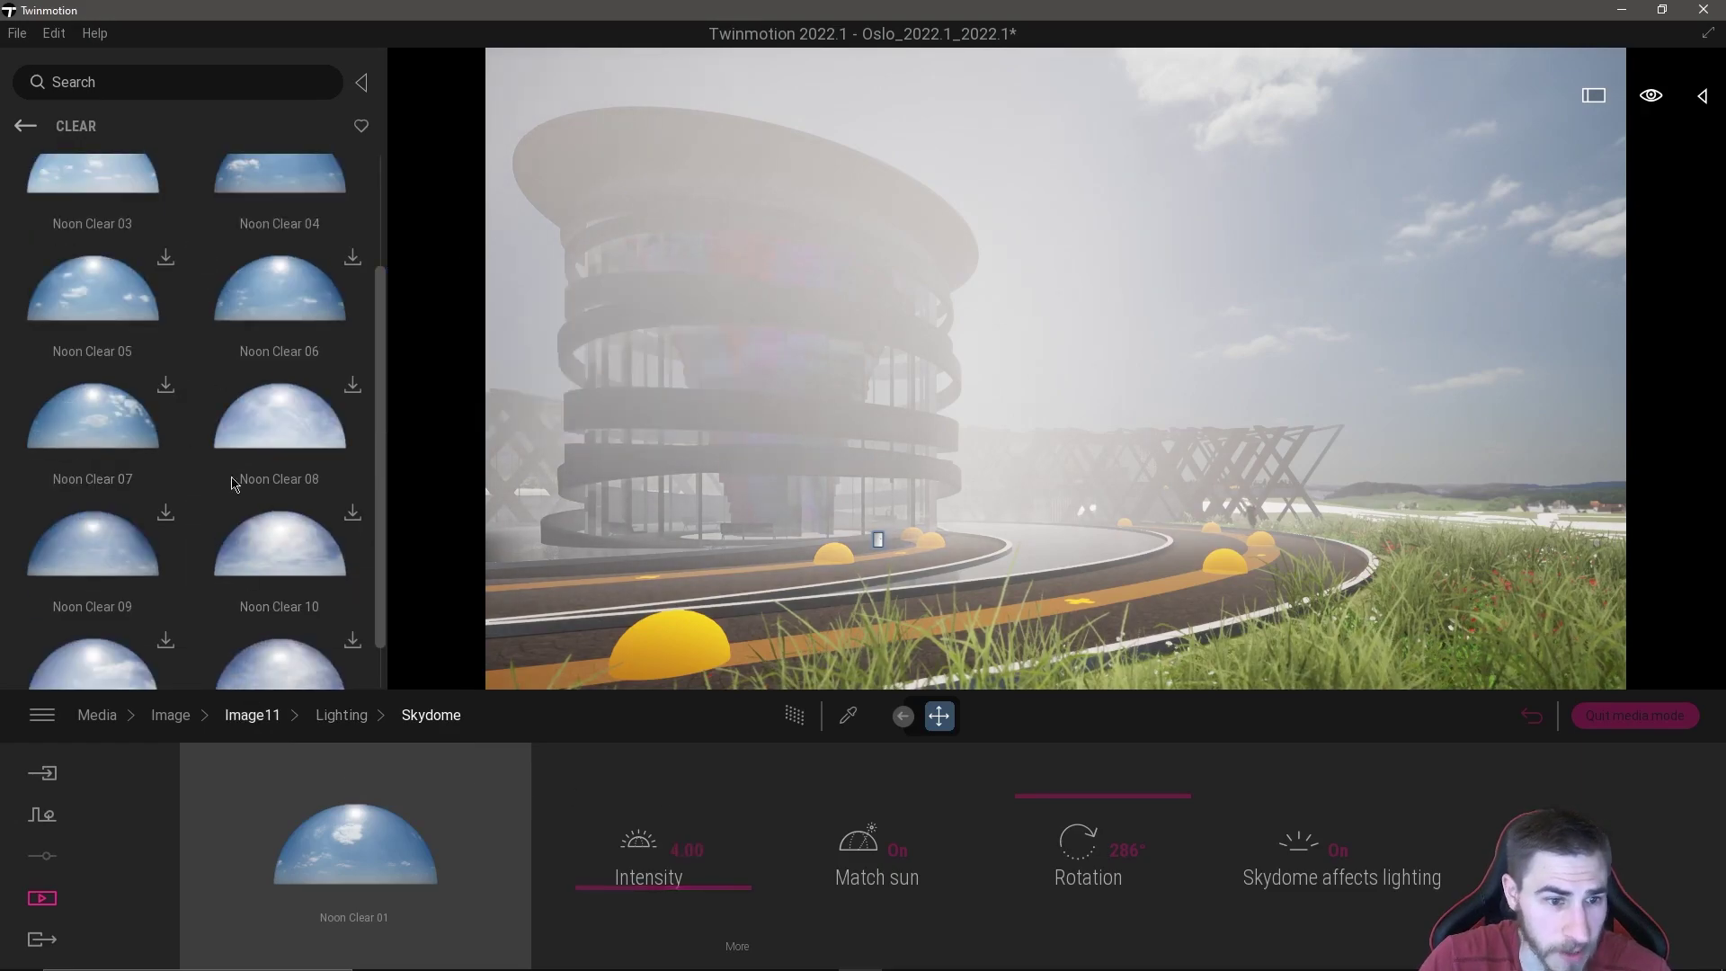
click(355, 780)
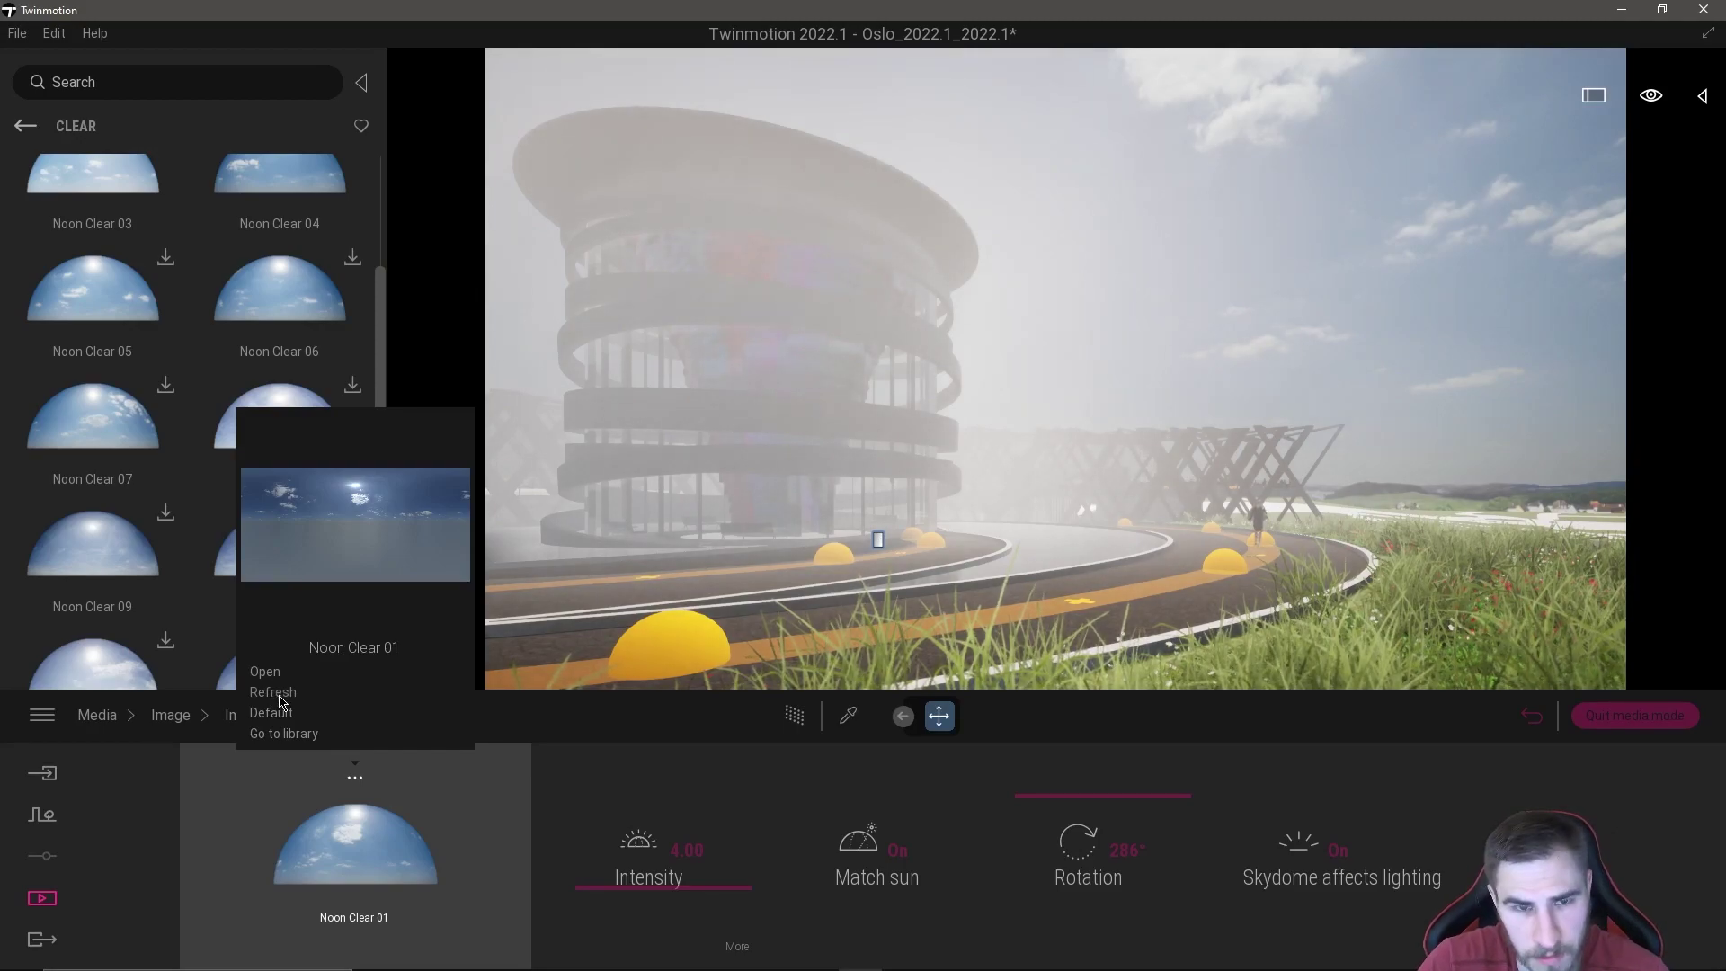
Step: Browse for a custom skydome file through the Twinmotion content HDRIs and Noon_Clear_01 folders
click(266, 672)
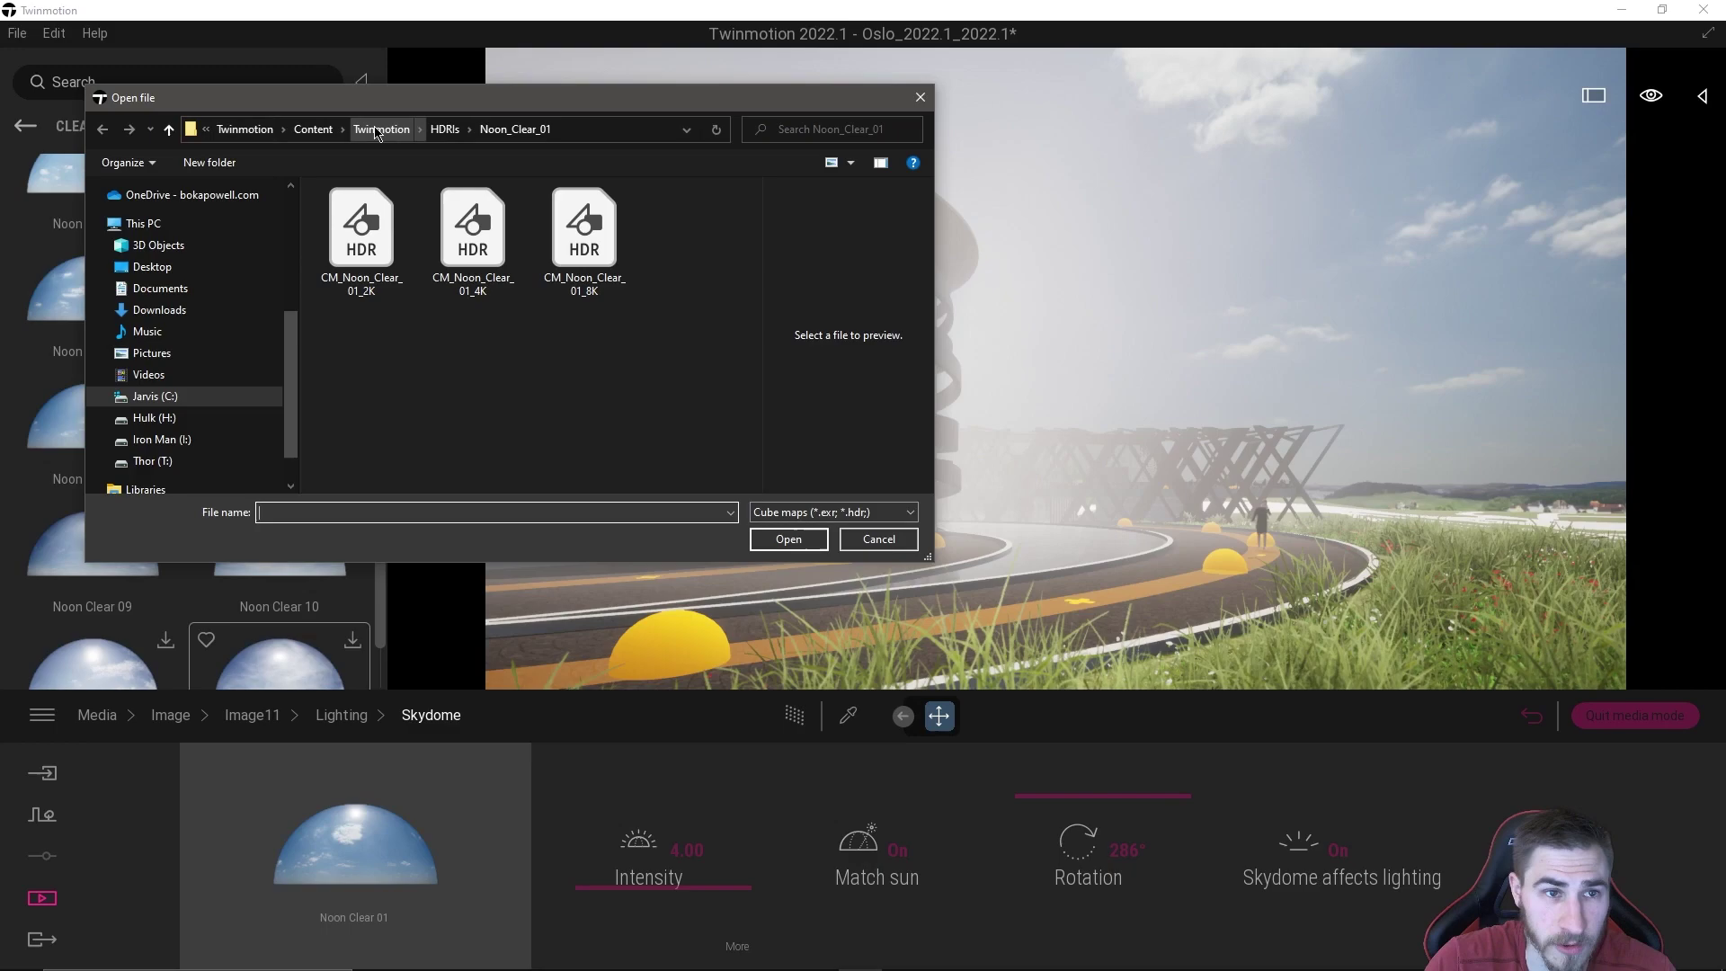
click(403, 132)
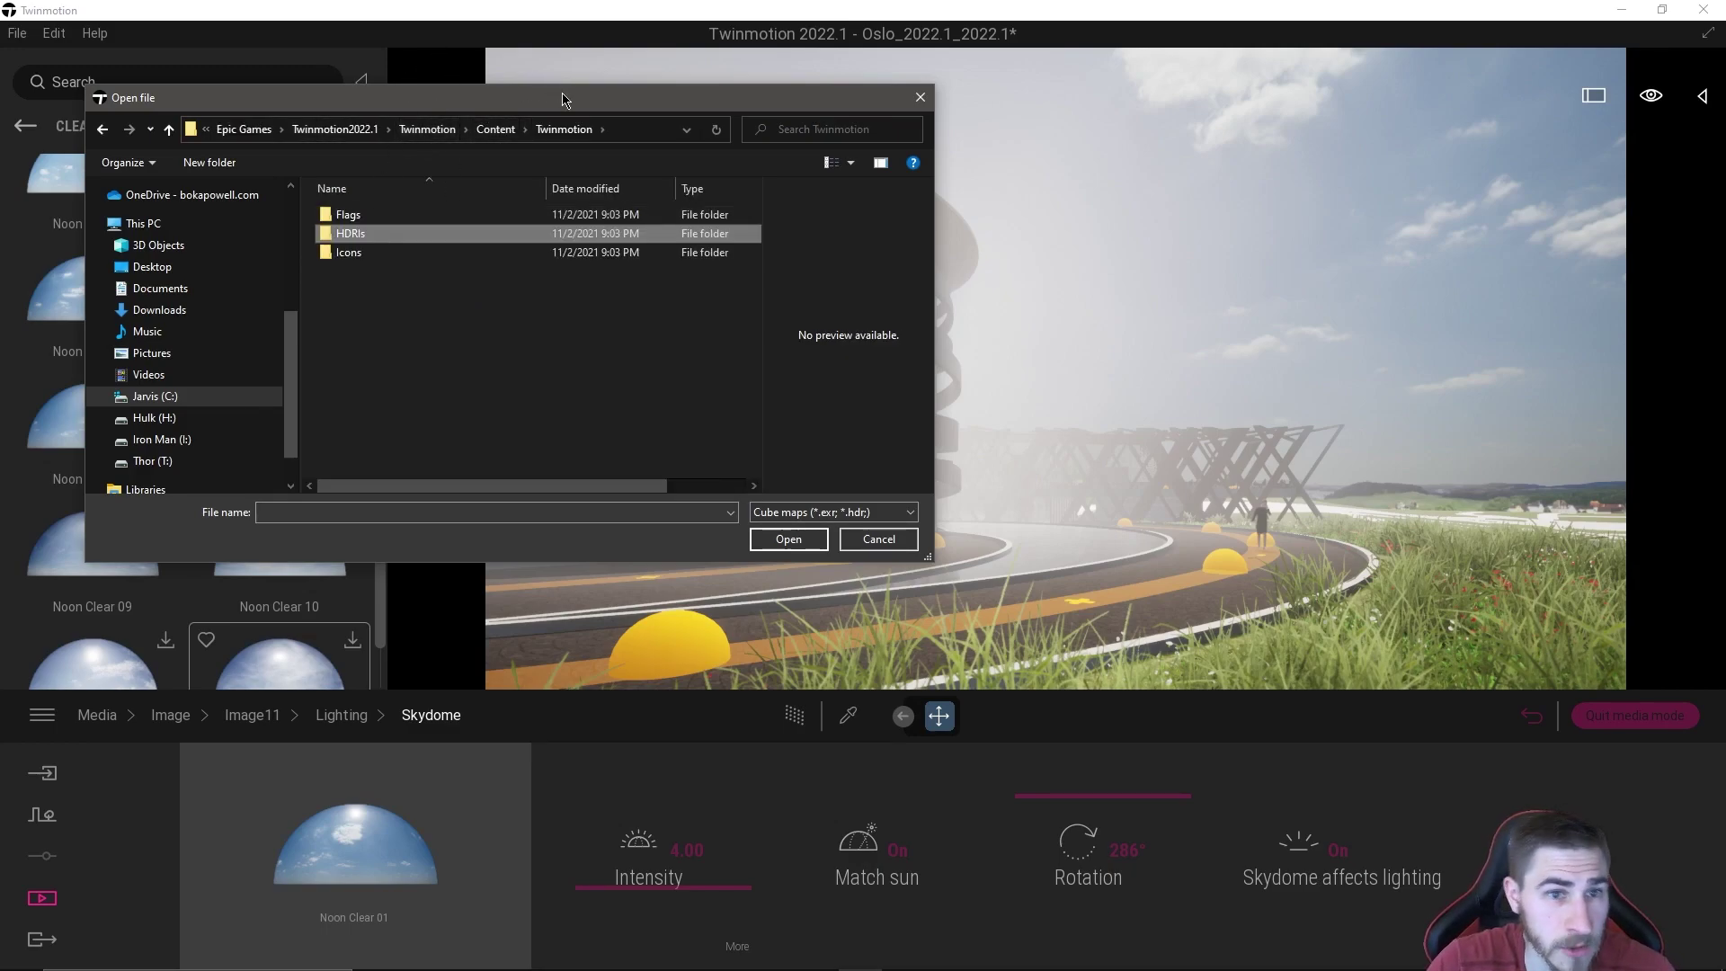
double_click(356, 238)
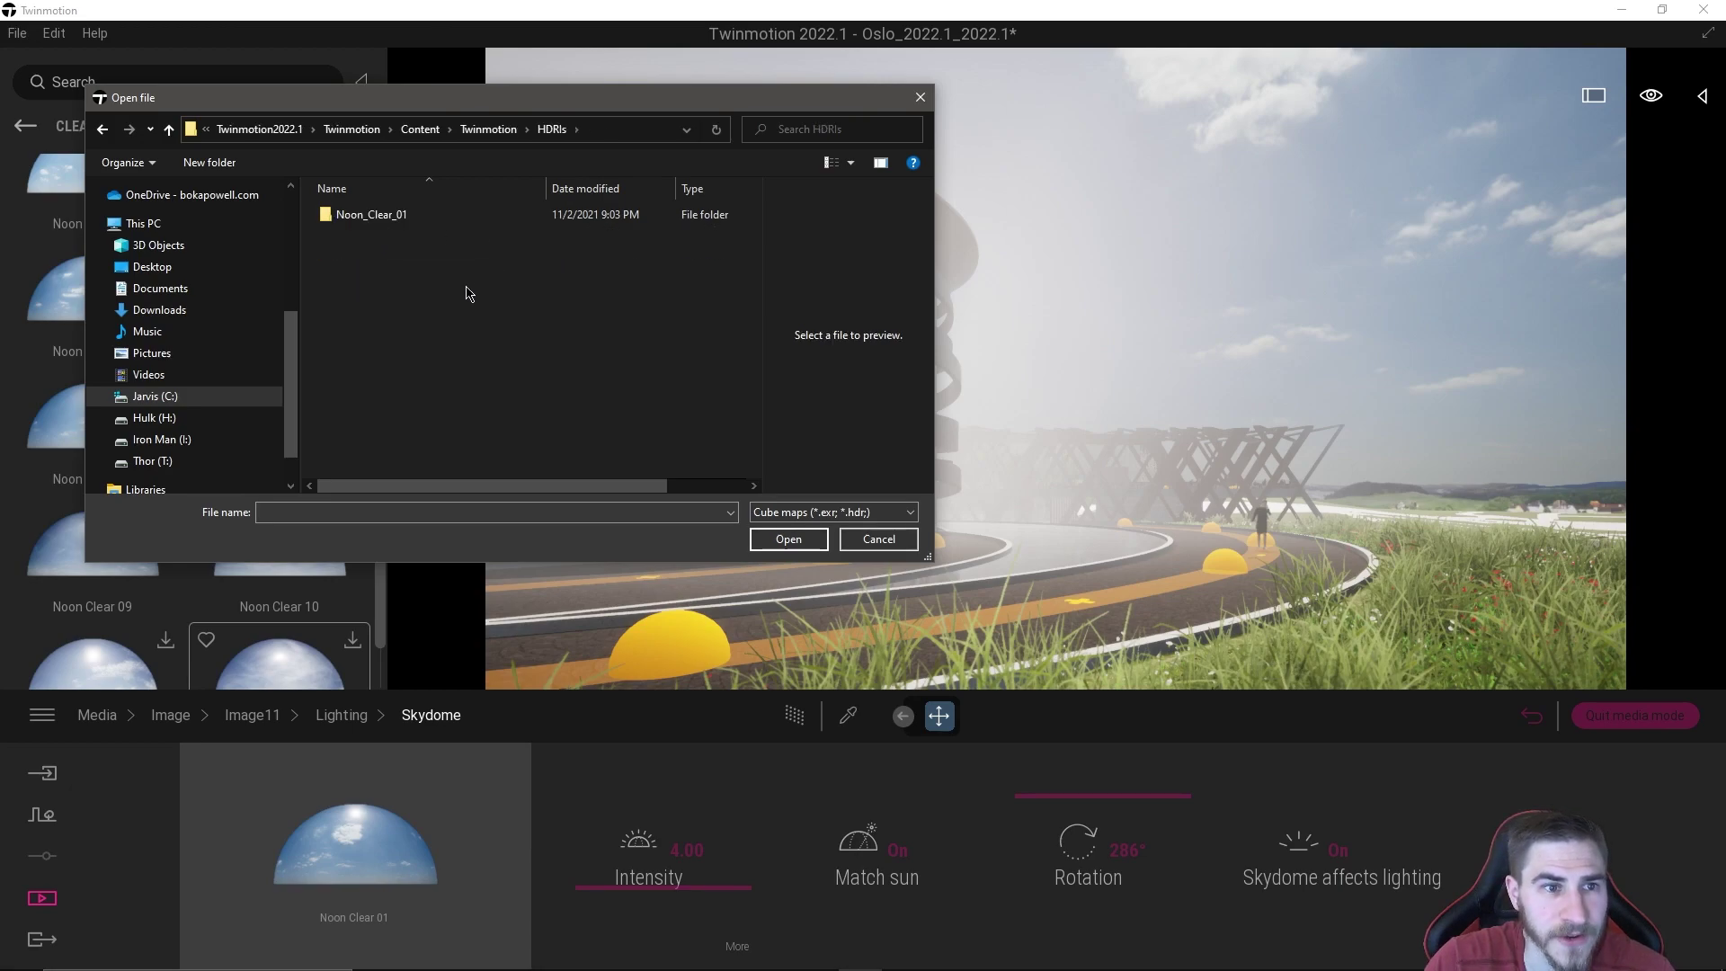
double_click(377, 216)
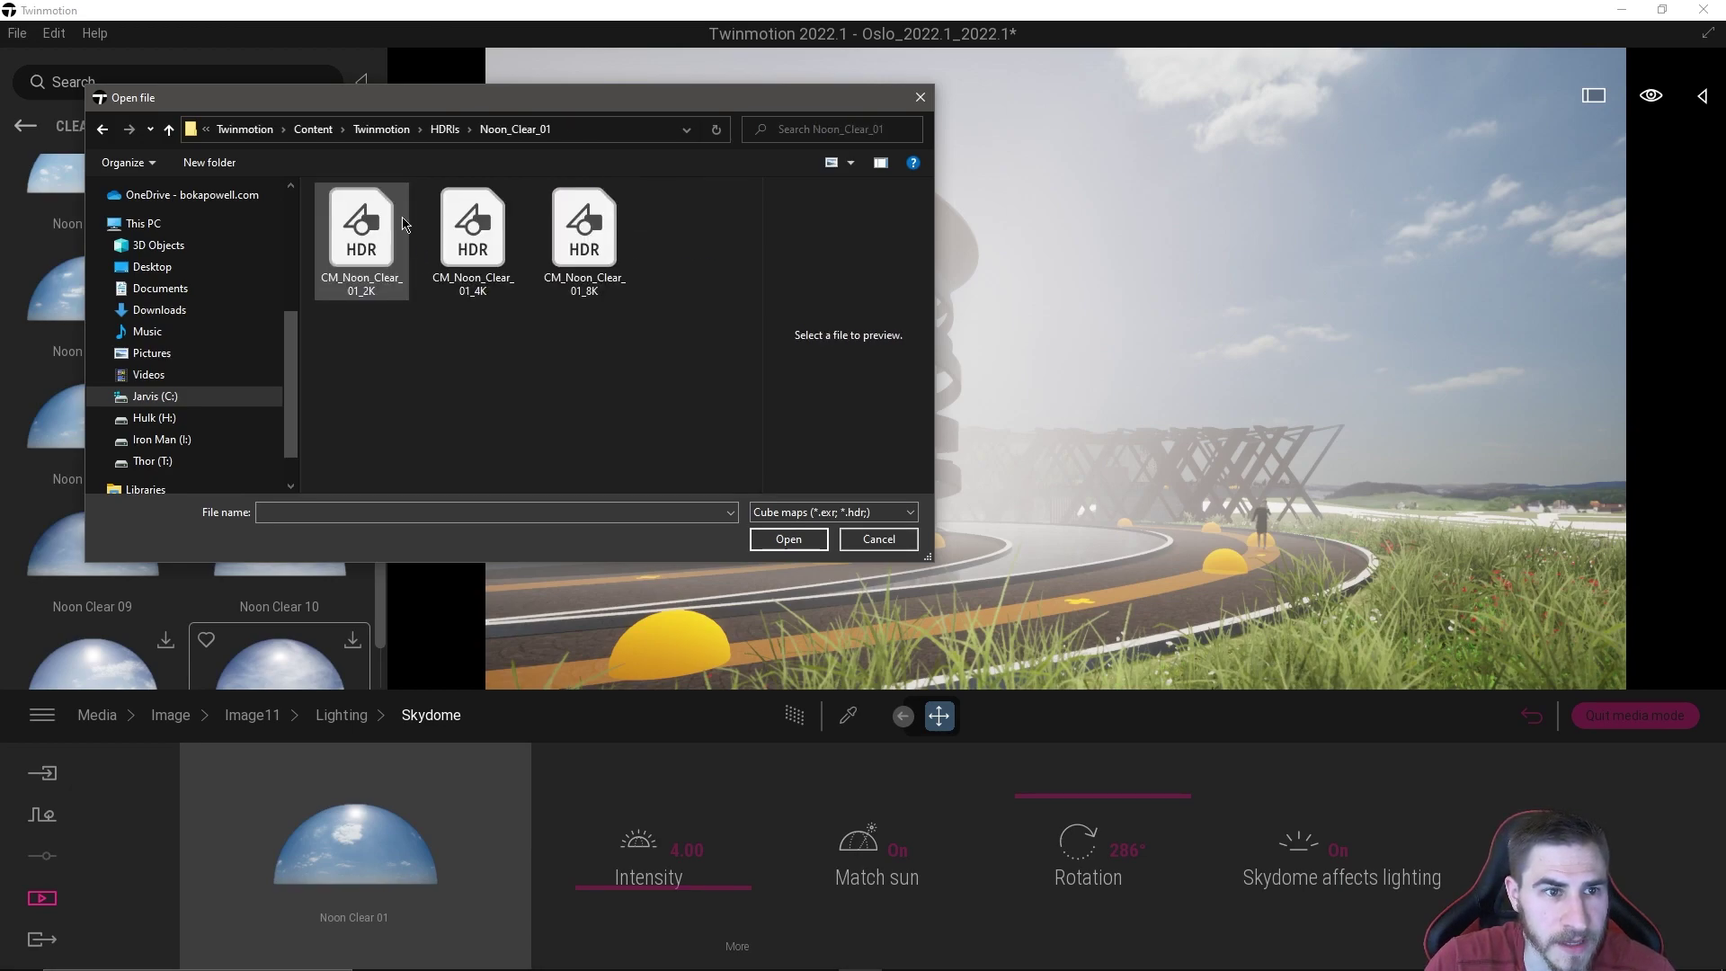
click(449, 128)
click(485, 131)
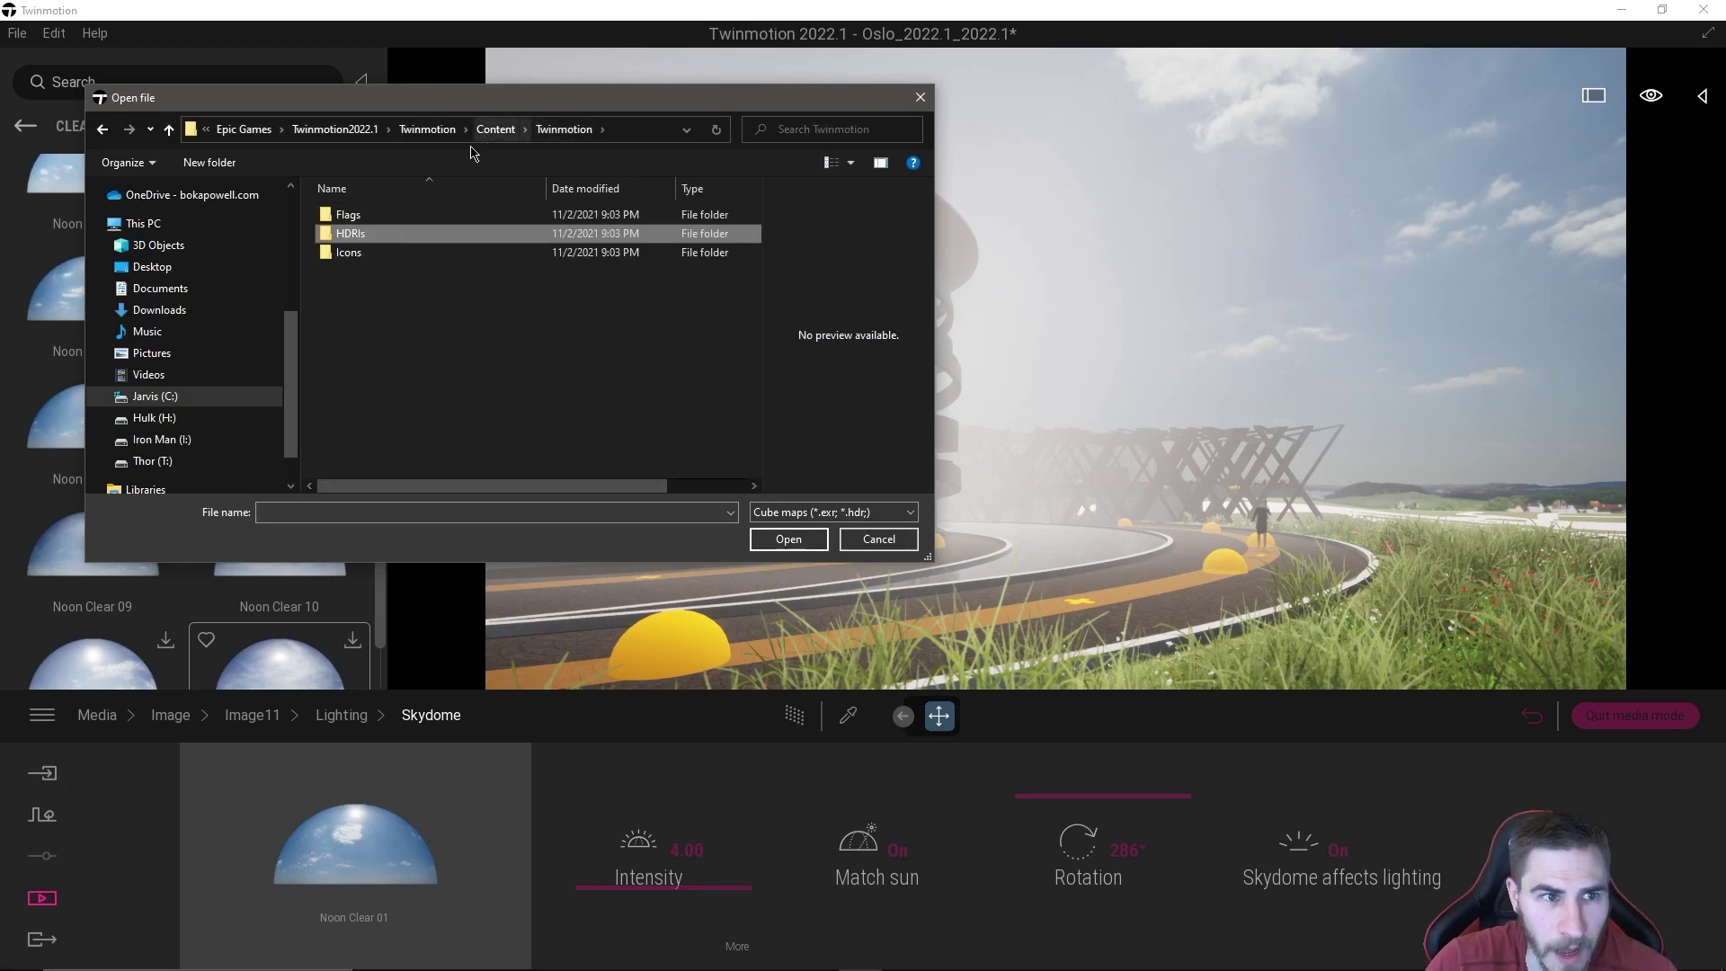
click(495, 133)
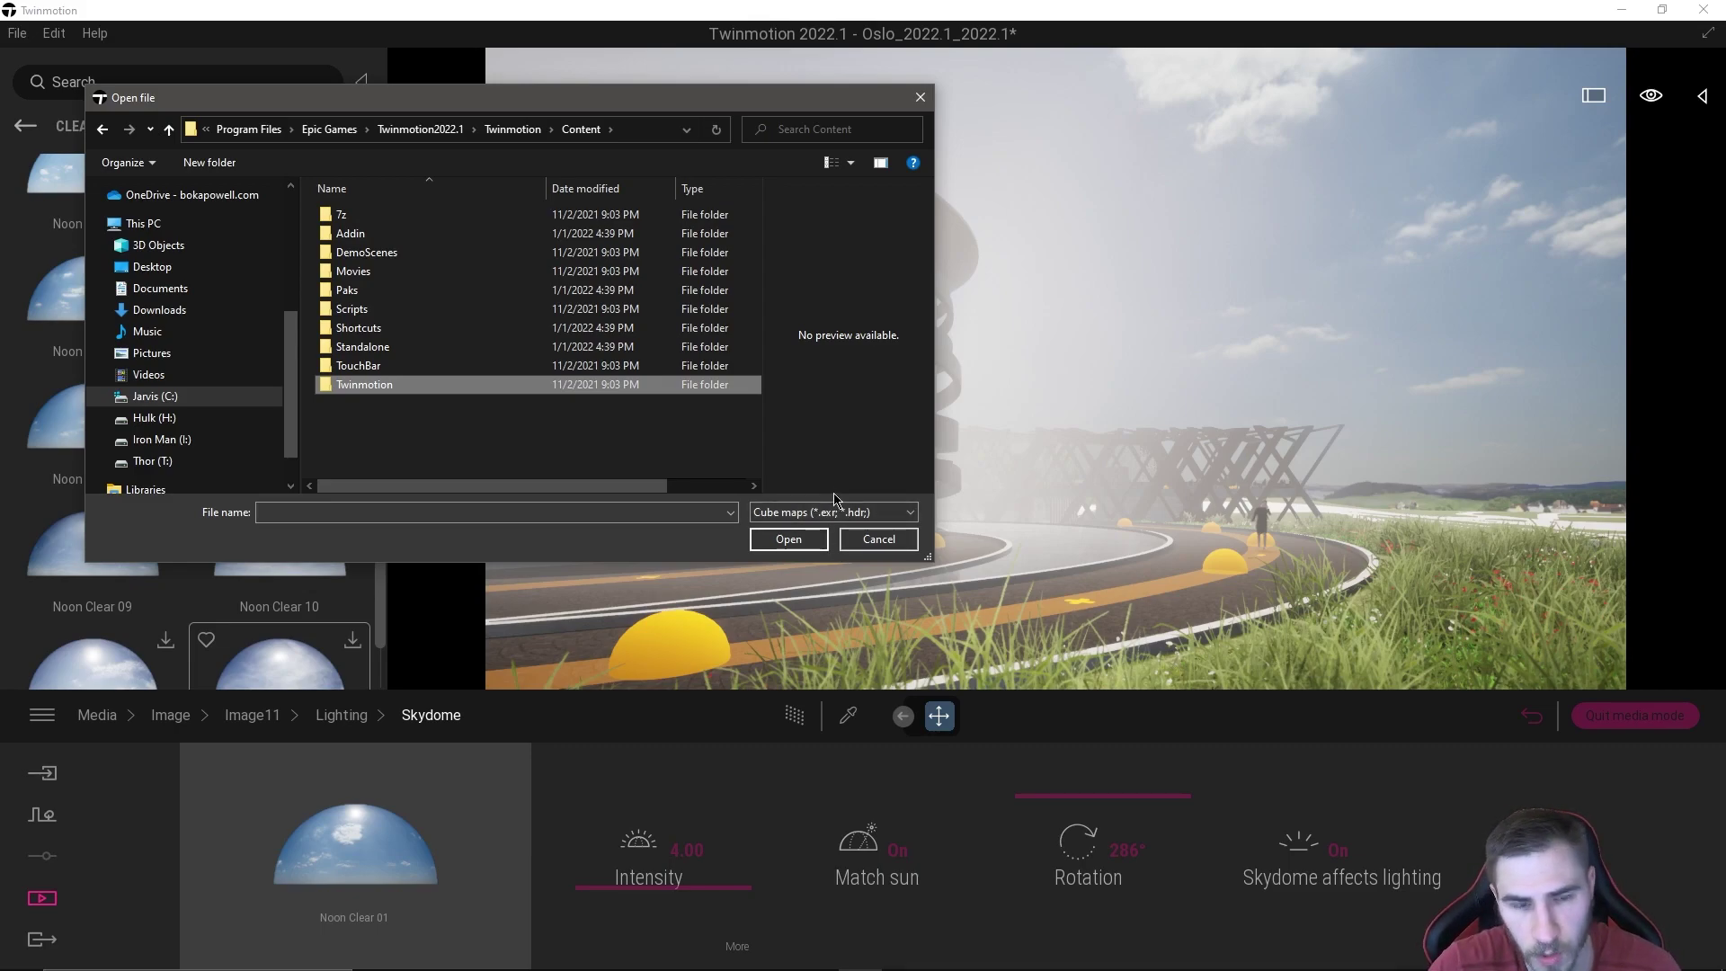
Step: Check the accepted cube-map types (*.exr; *.hdr) and cancel without loading a file
click(882, 512)
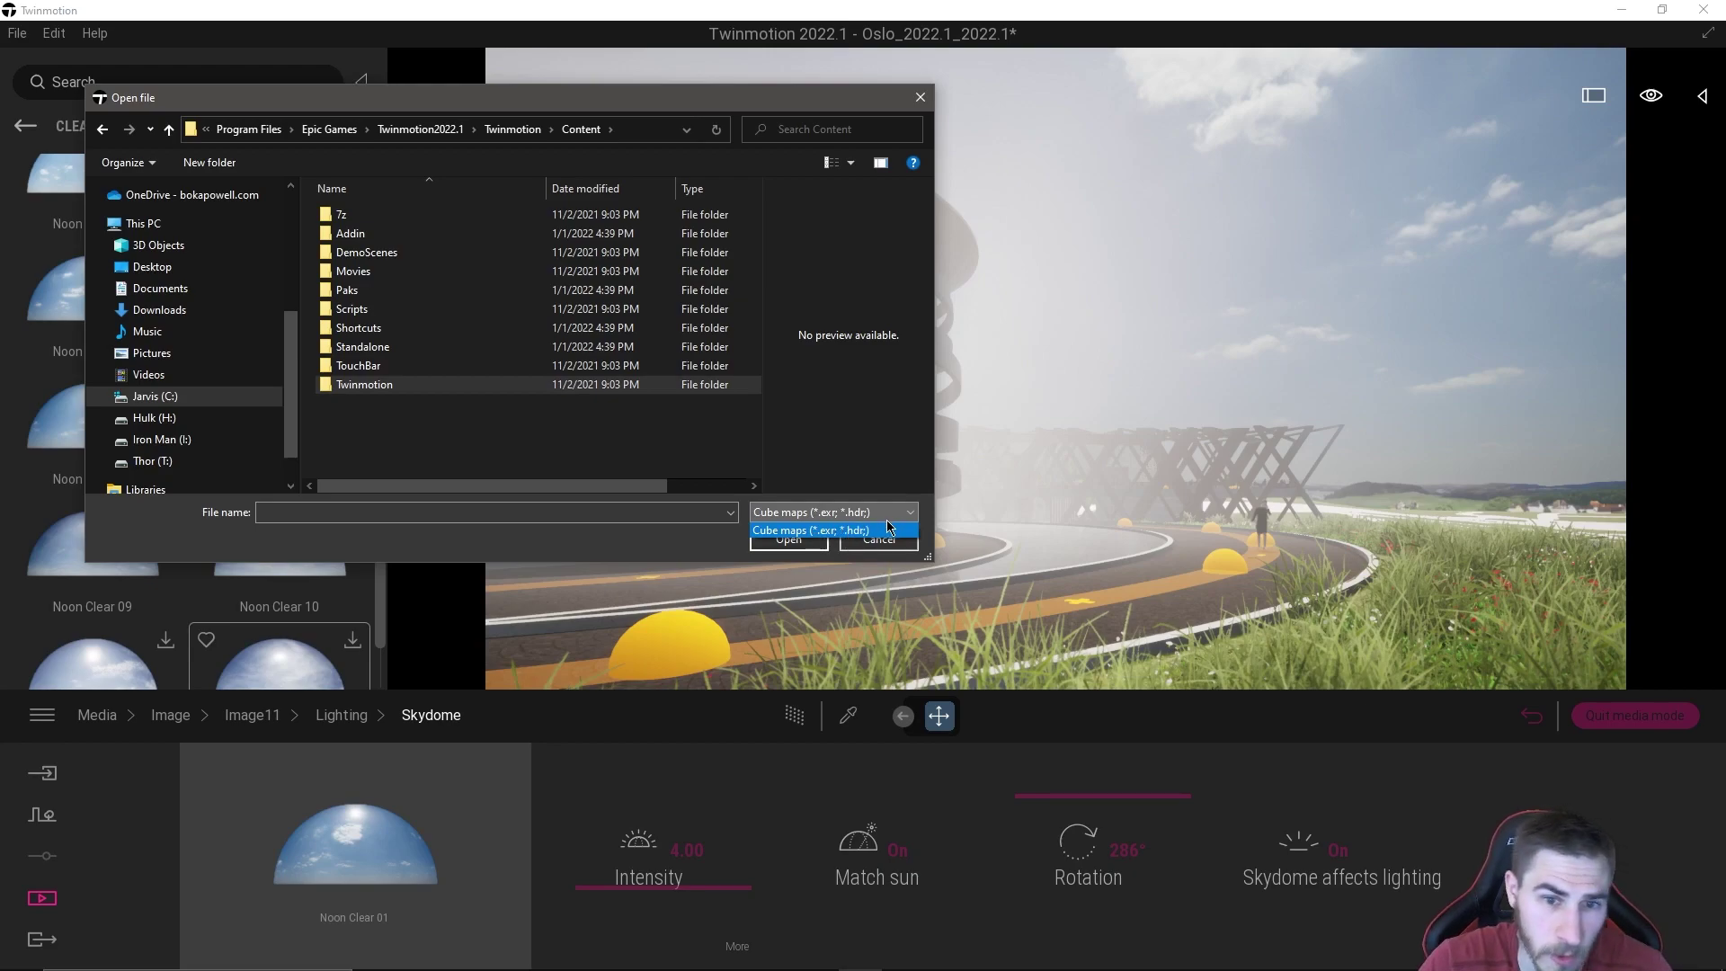
click(922, 461)
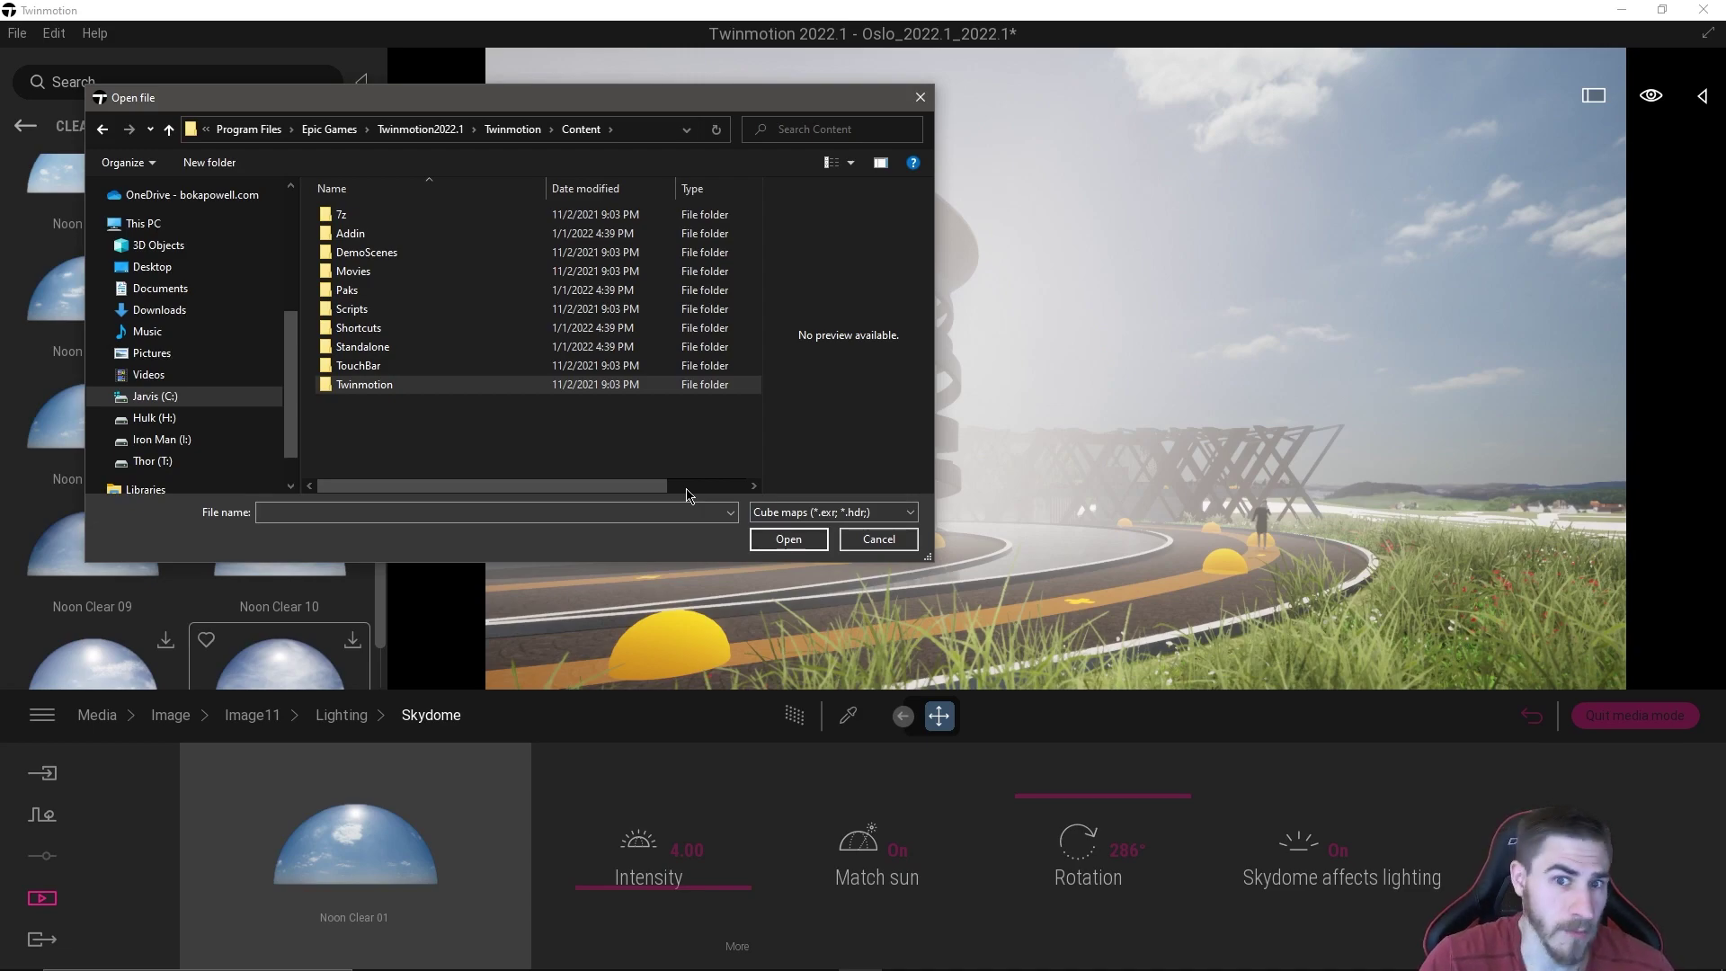
click(878, 538)
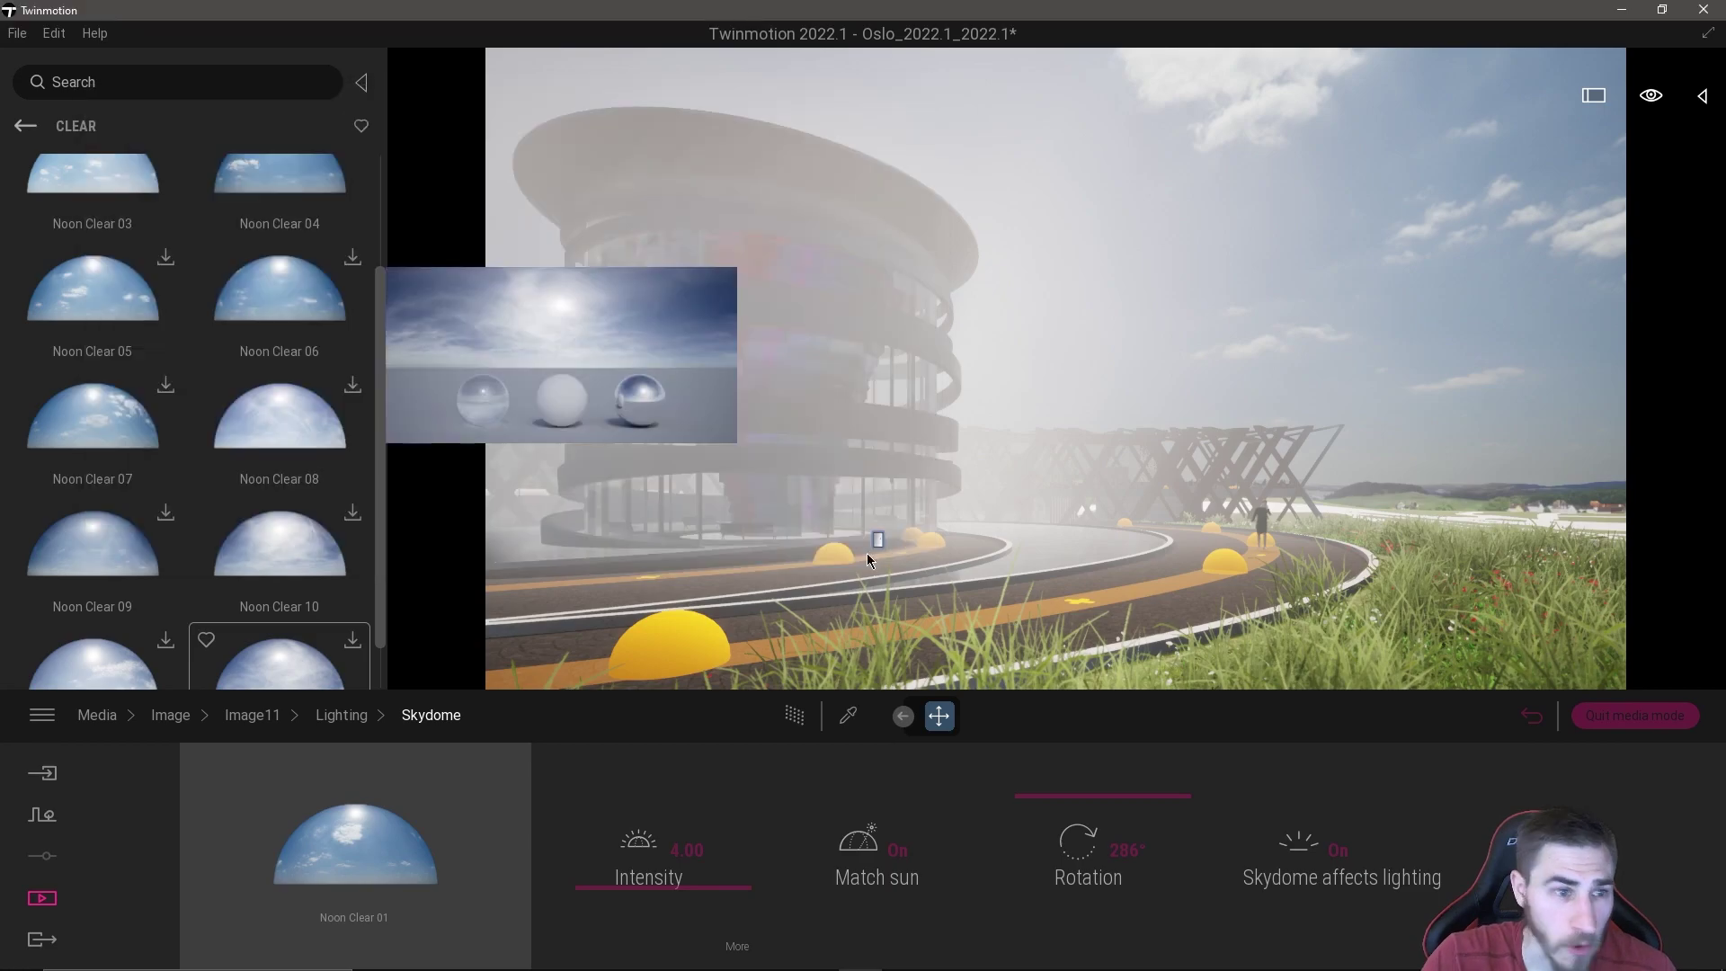
Step: Find Kloppenheim 06 in the Poly Haven HDRI grid and turn its 3D panorama toward the sunset
key(alt+Tab)
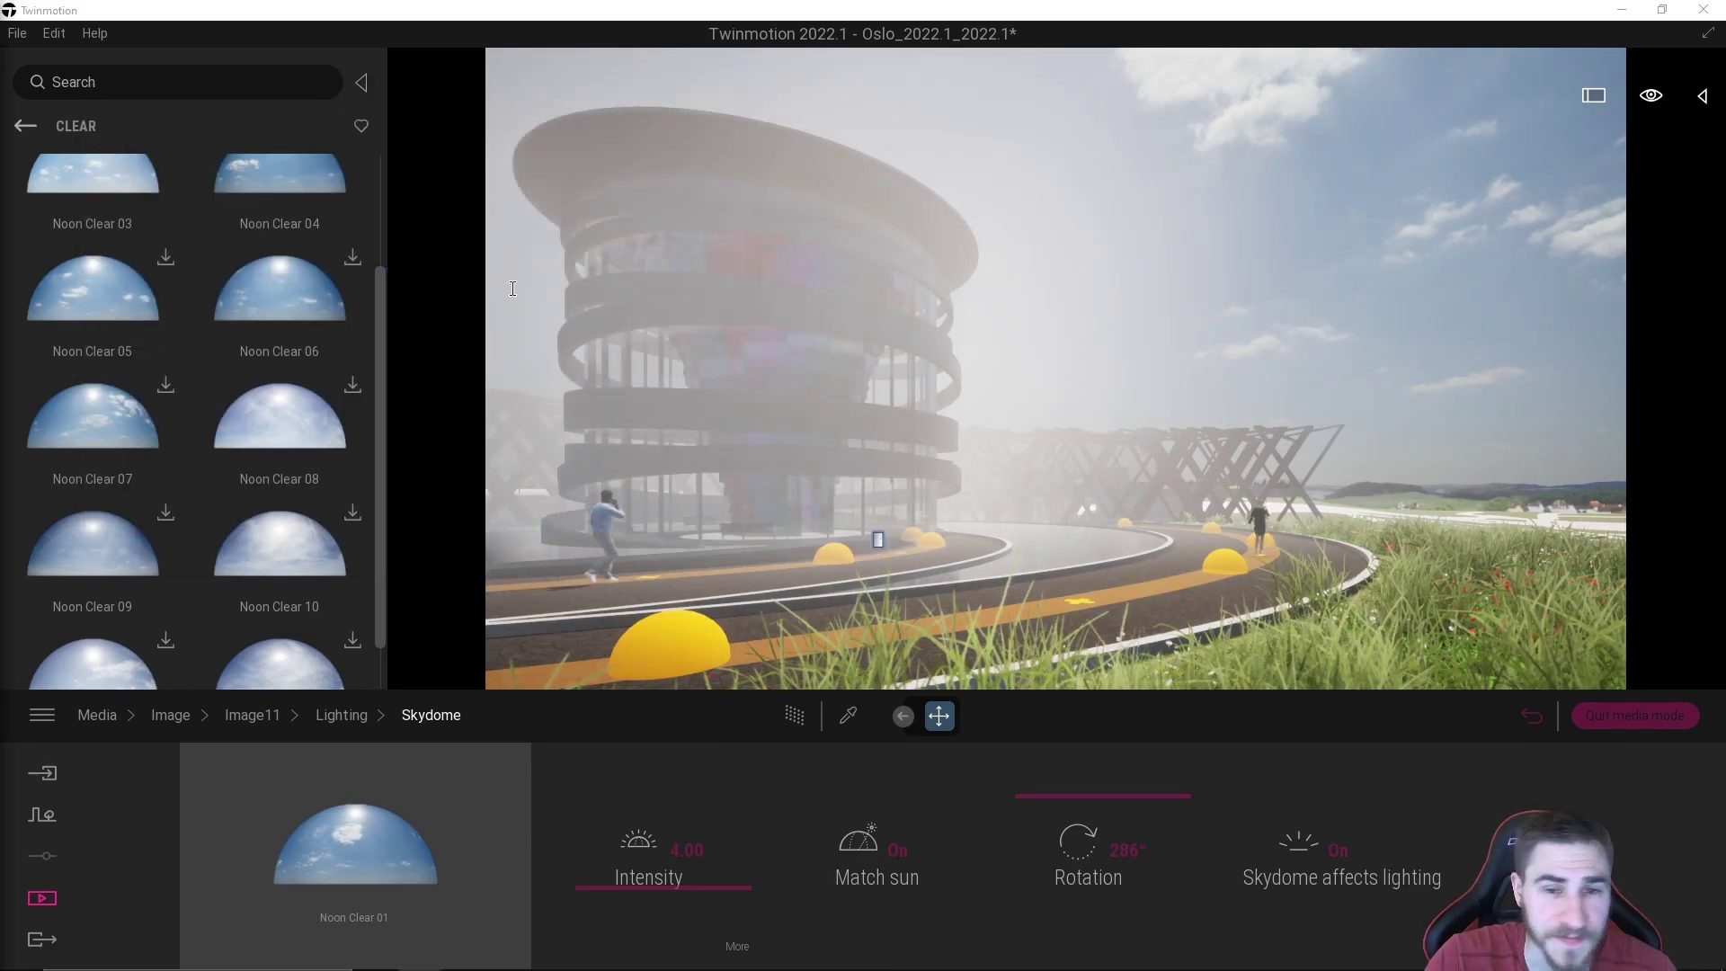
scroll(1044, 697, down, 5)
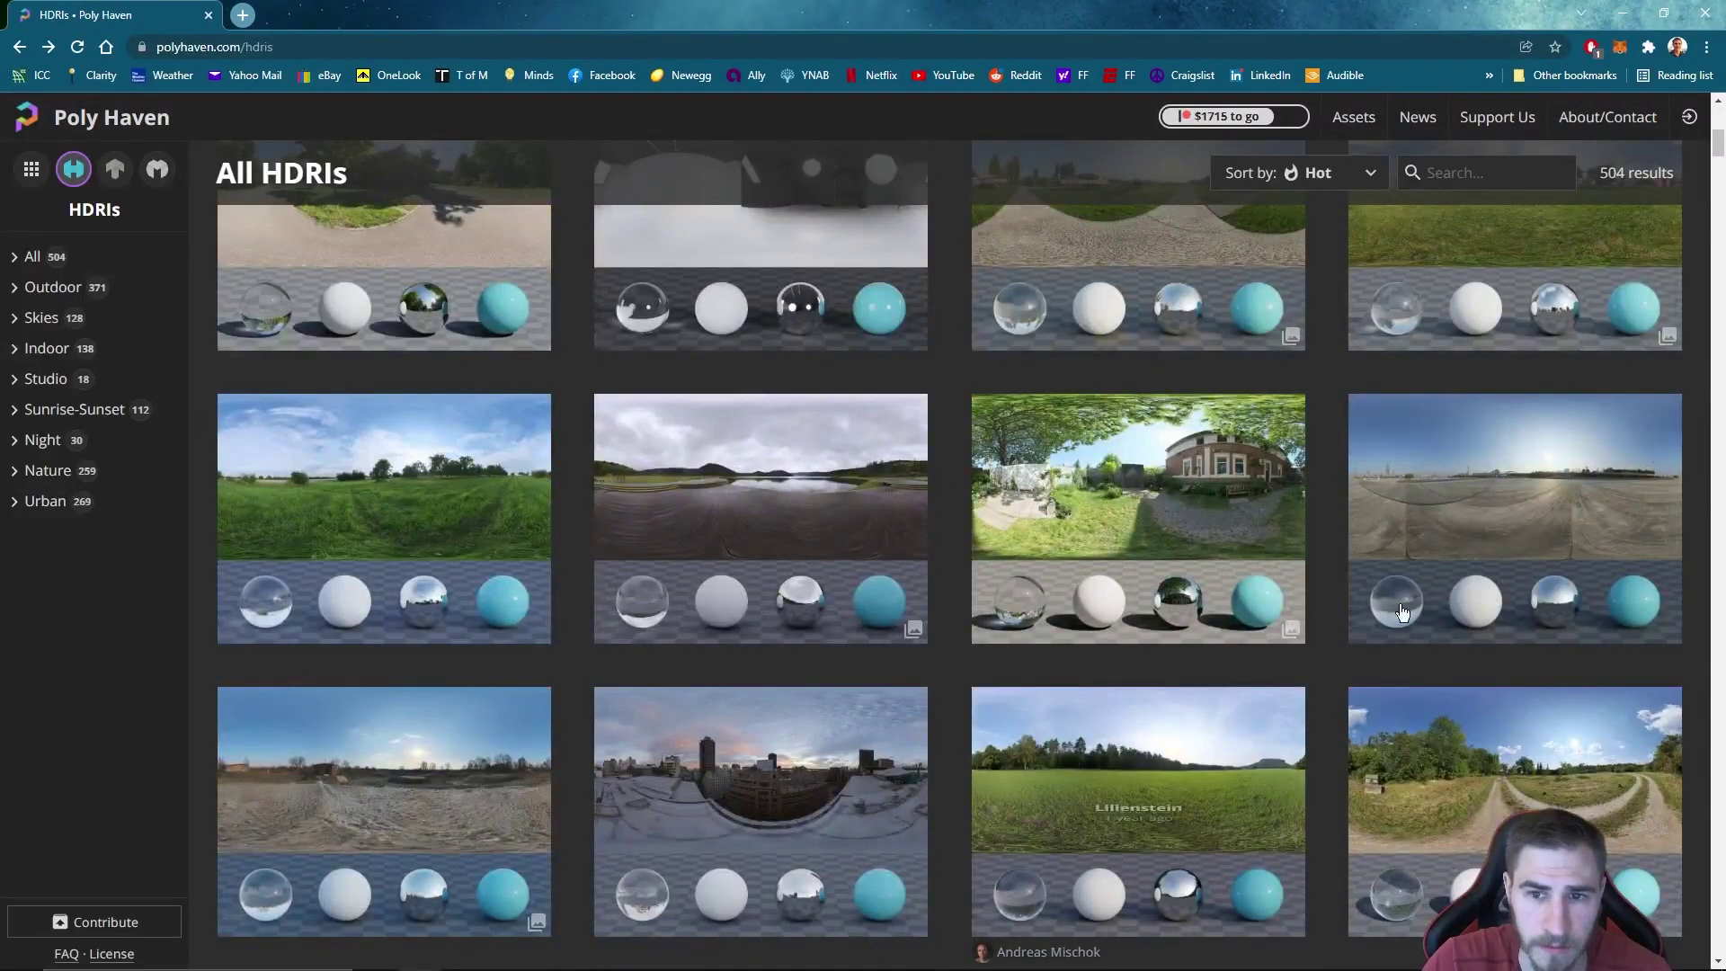
scroll(1429, 575, down, 5)
scroll(1168, 368, down, 5)
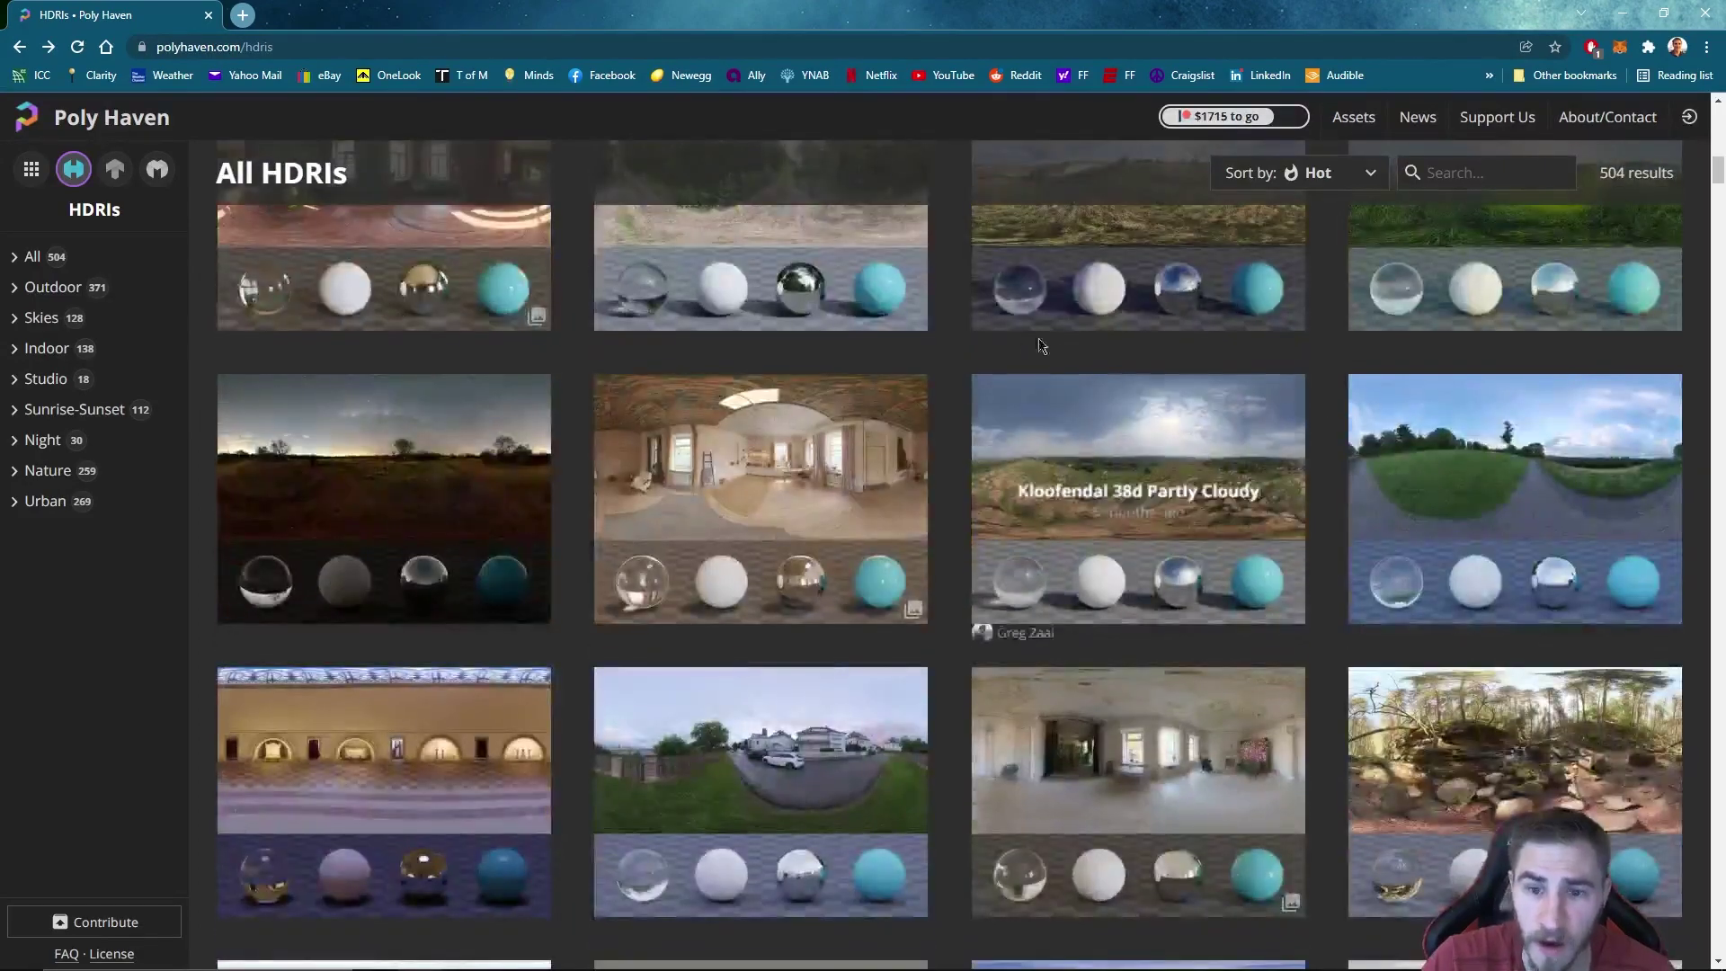
scroll(909, 473, down, 8)
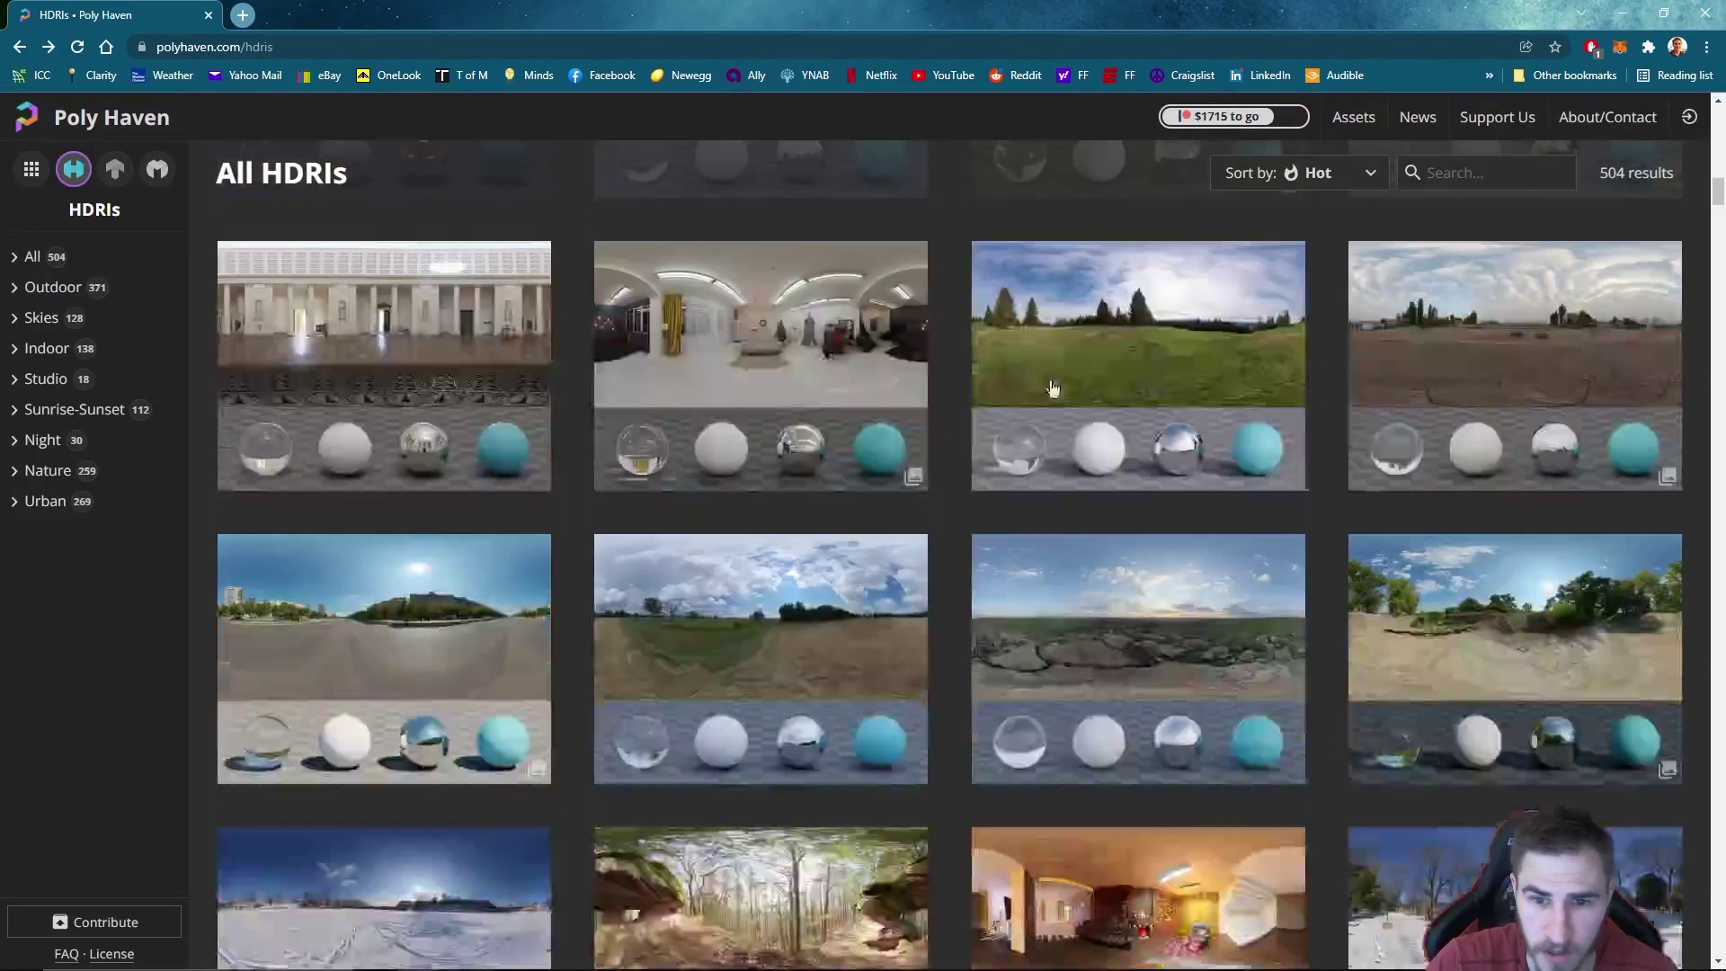
scroll(1088, 463, down, 2)
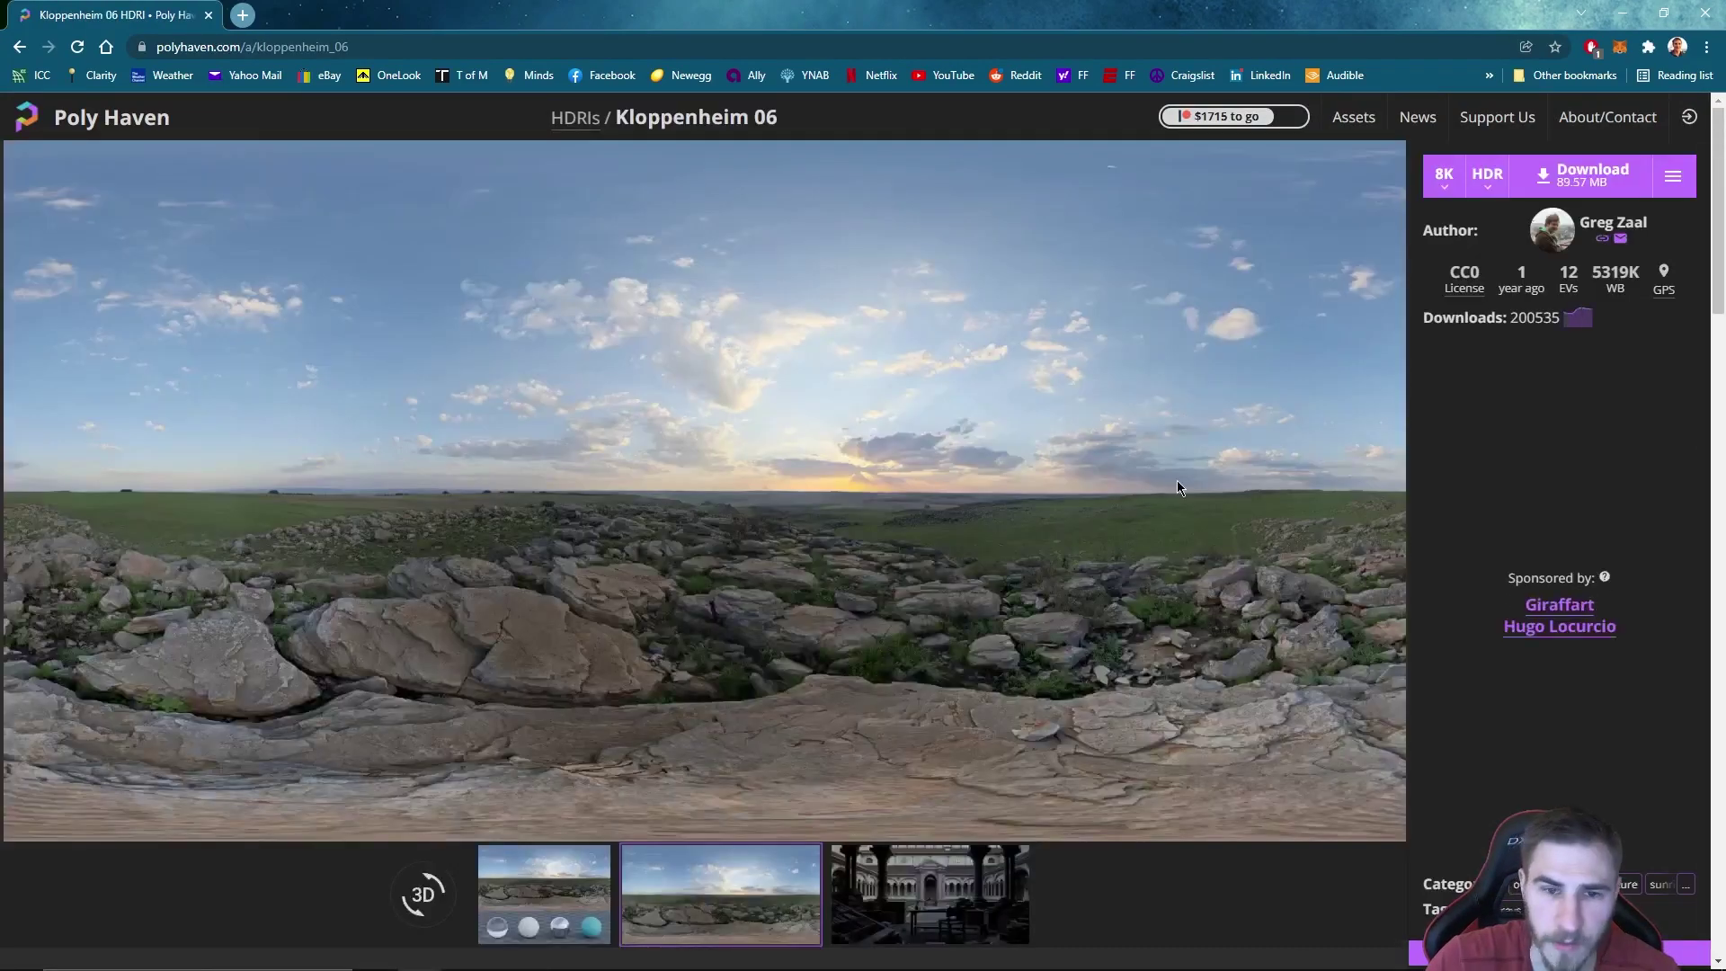
click(422, 895)
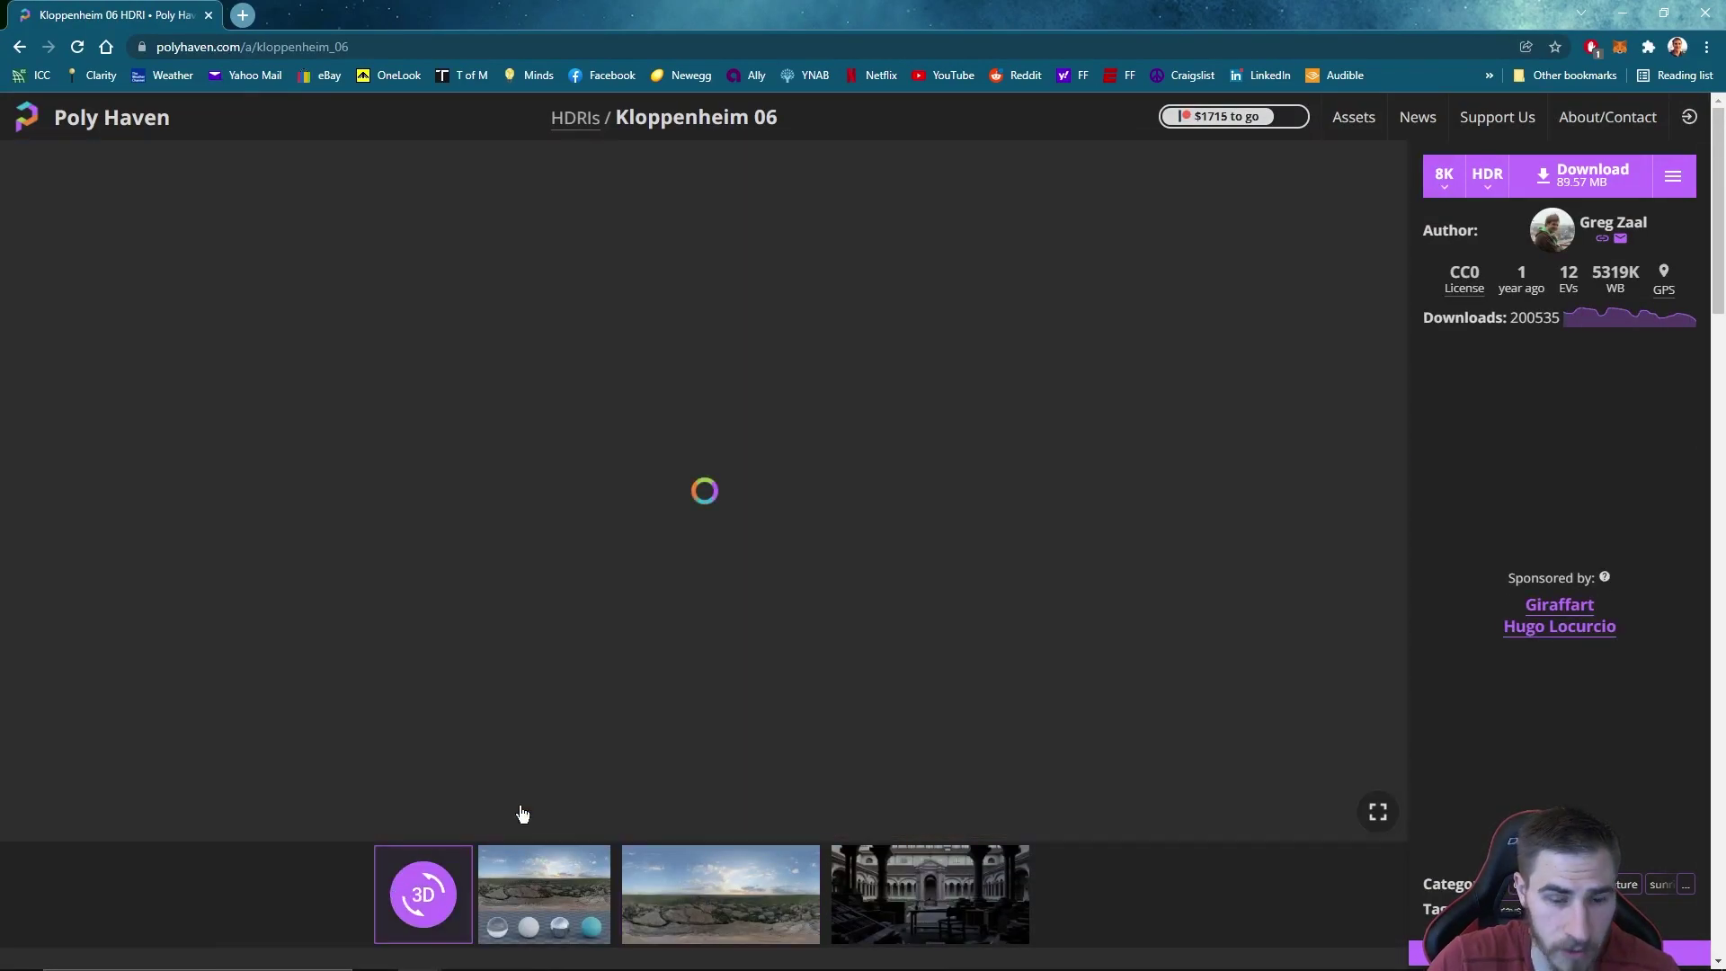
drag(753, 488, 1094, 502)
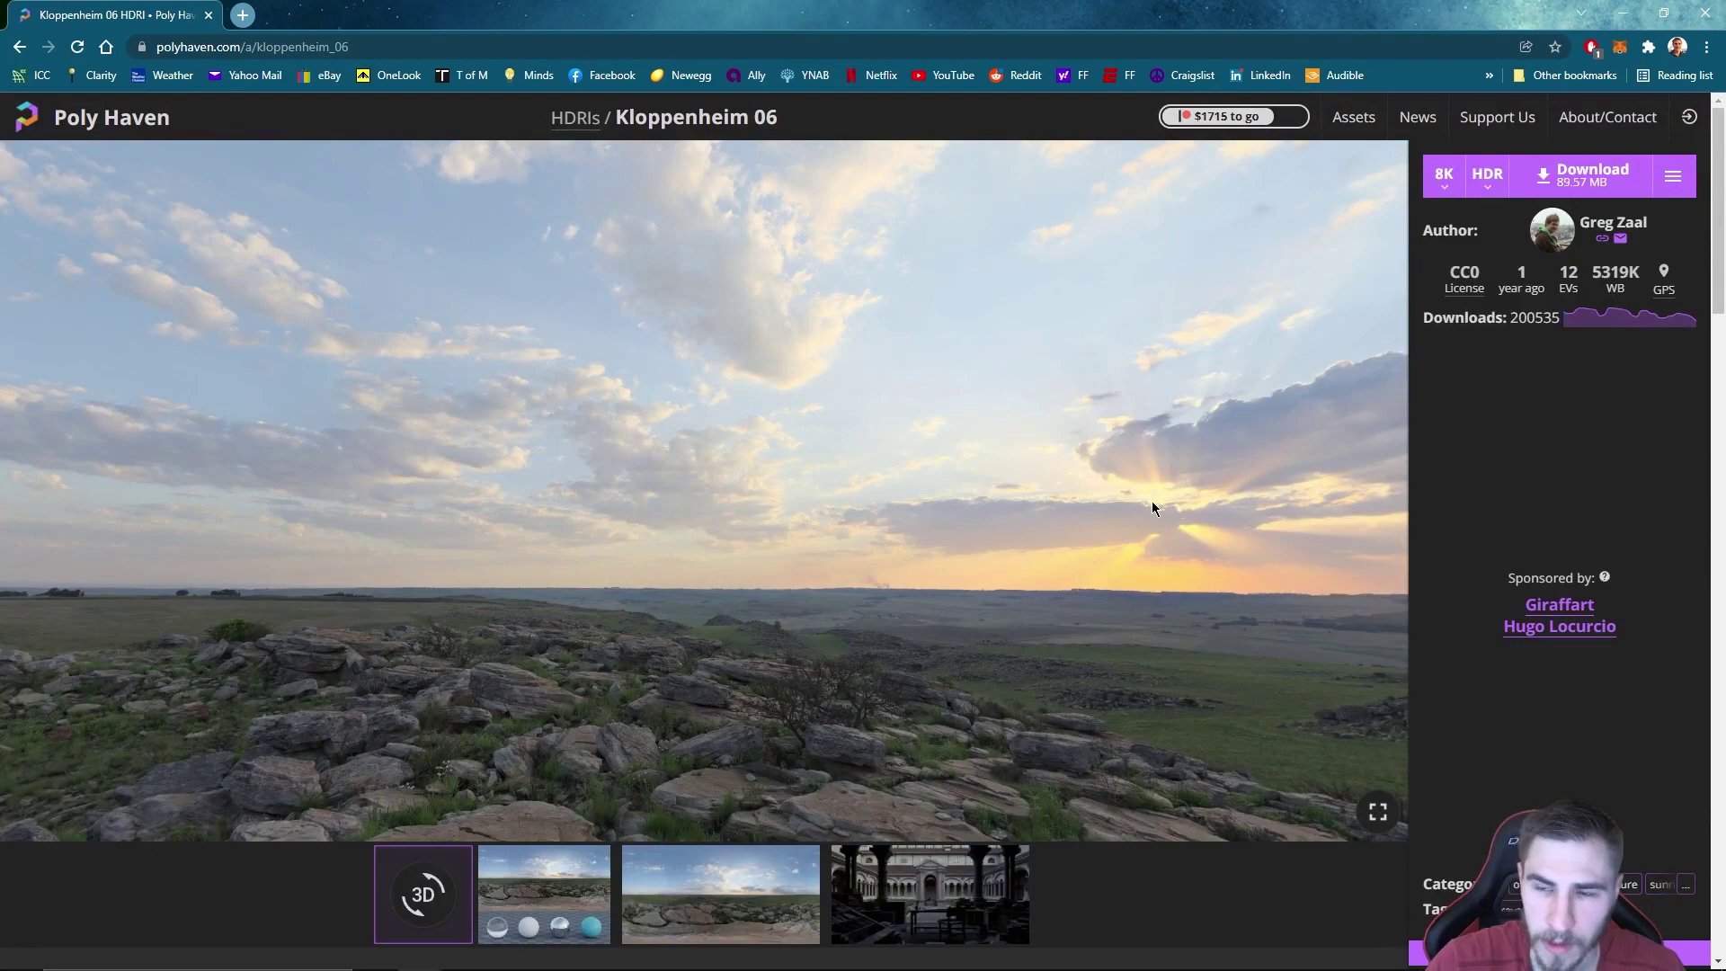
Step: Set the Kloppenheim 06 download to 8K resolution in HDR format
click(1443, 176)
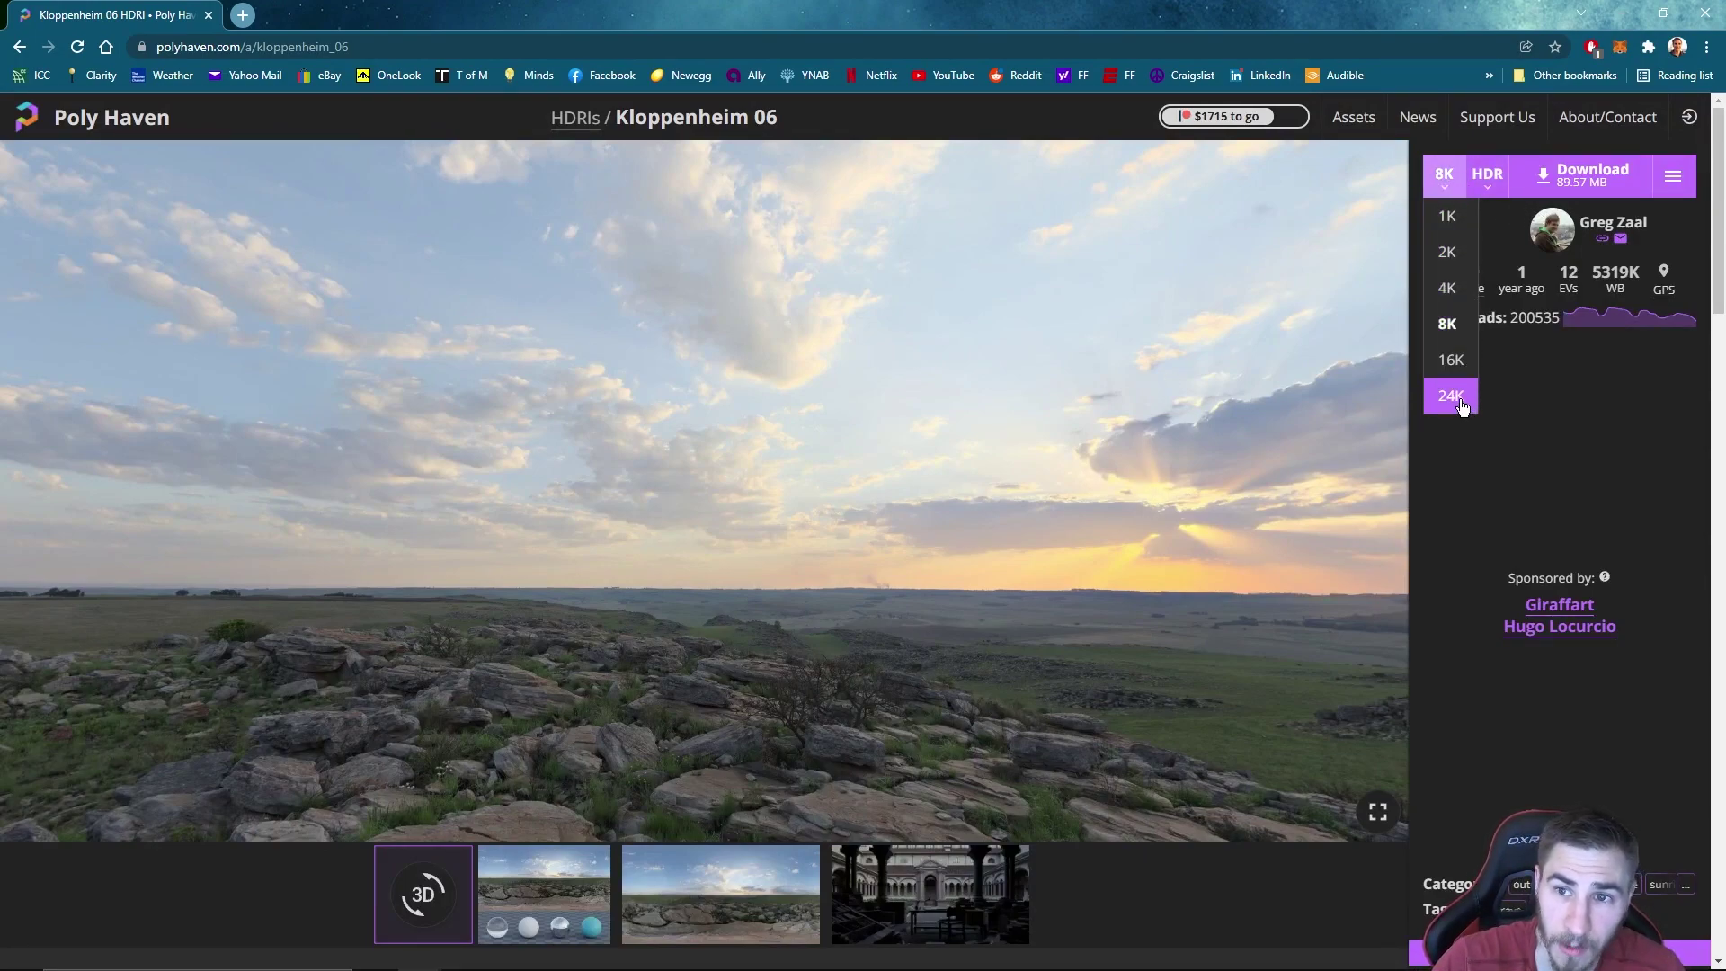
click(1449, 396)
click(1443, 178)
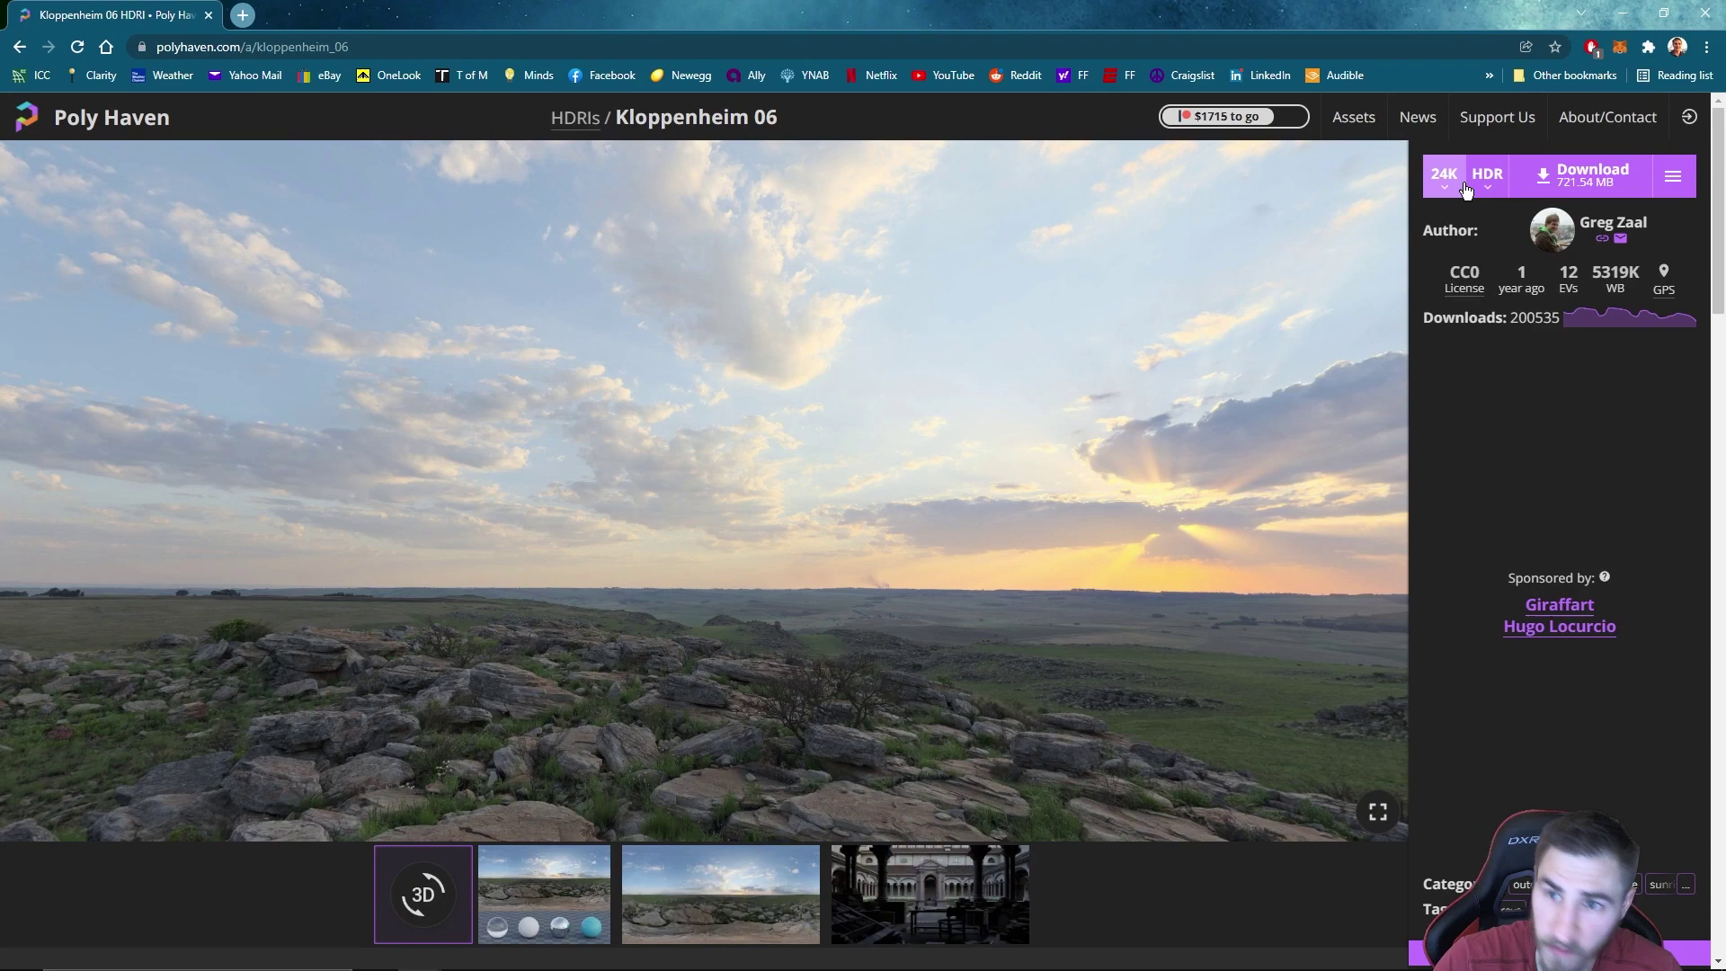
click(1449, 180)
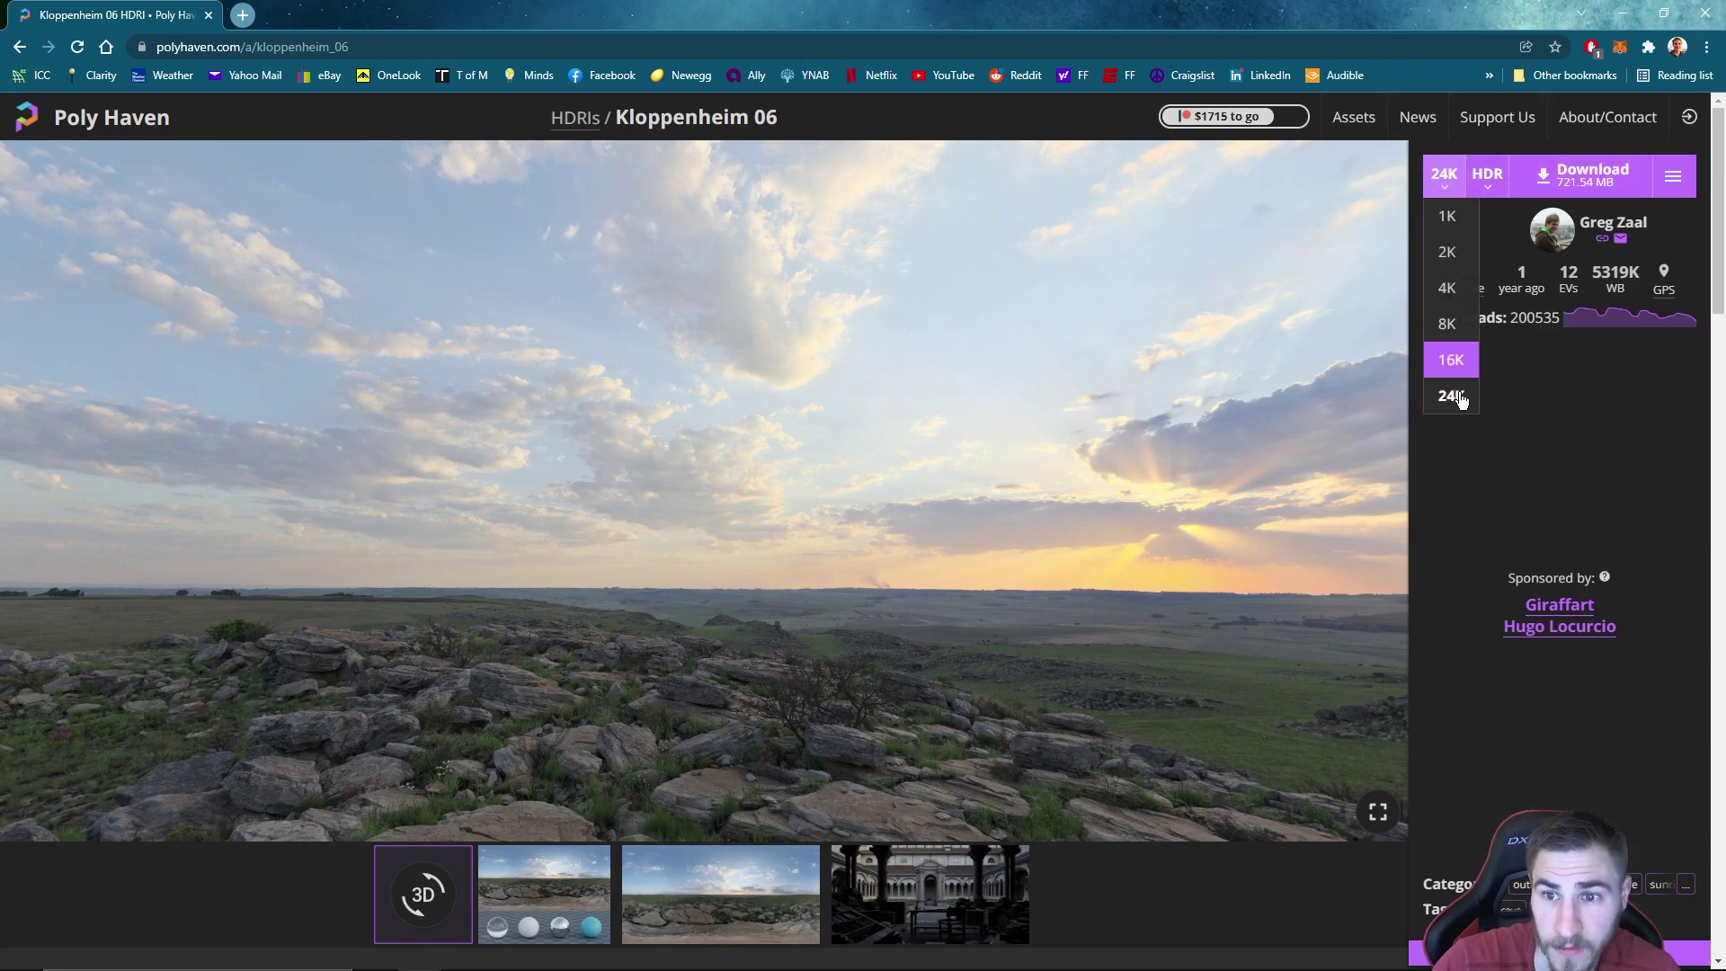
click(1457, 335)
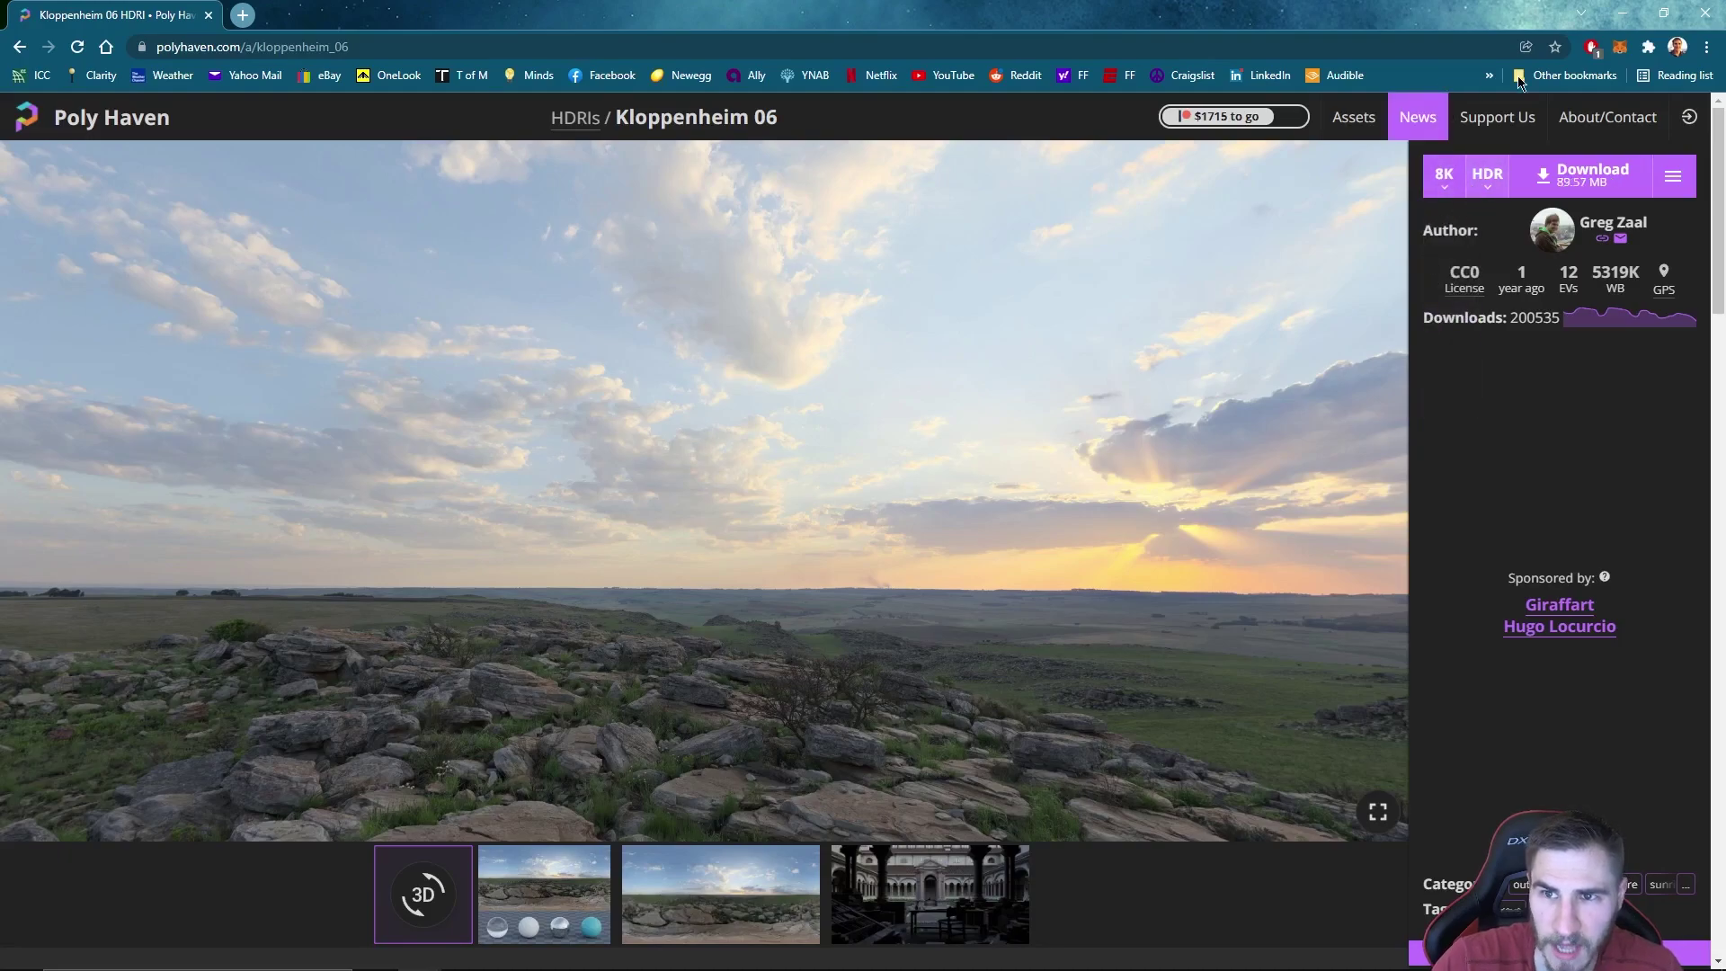
click(1487, 189)
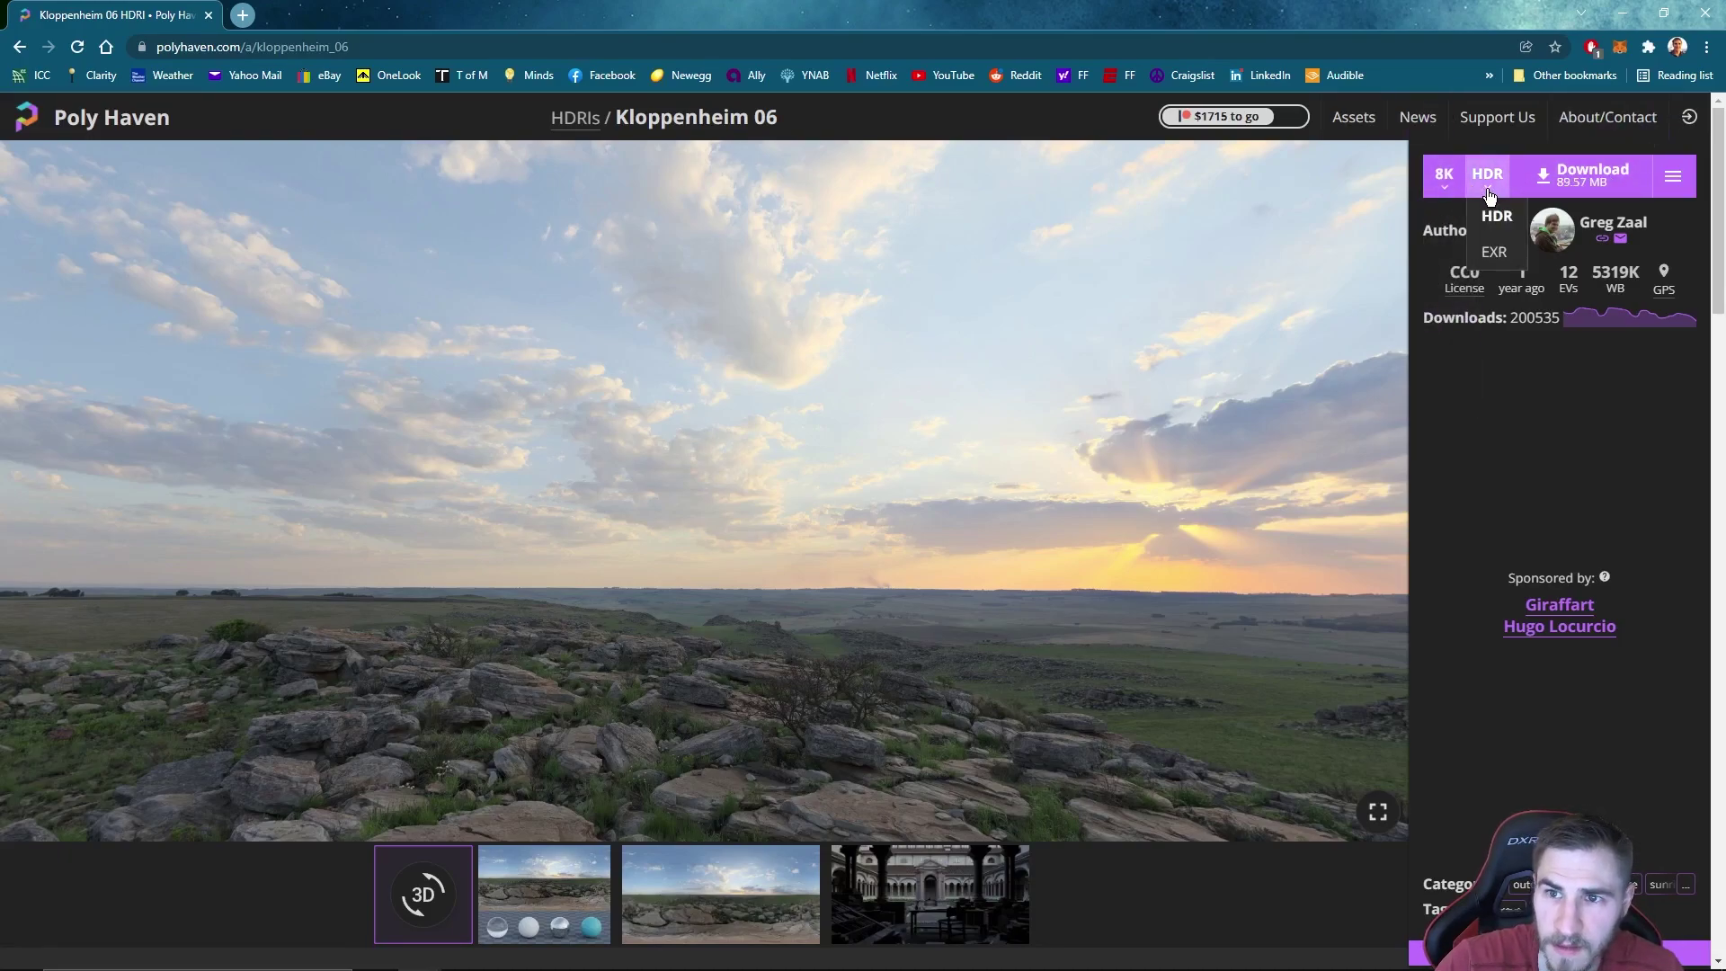
click(1493, 251)
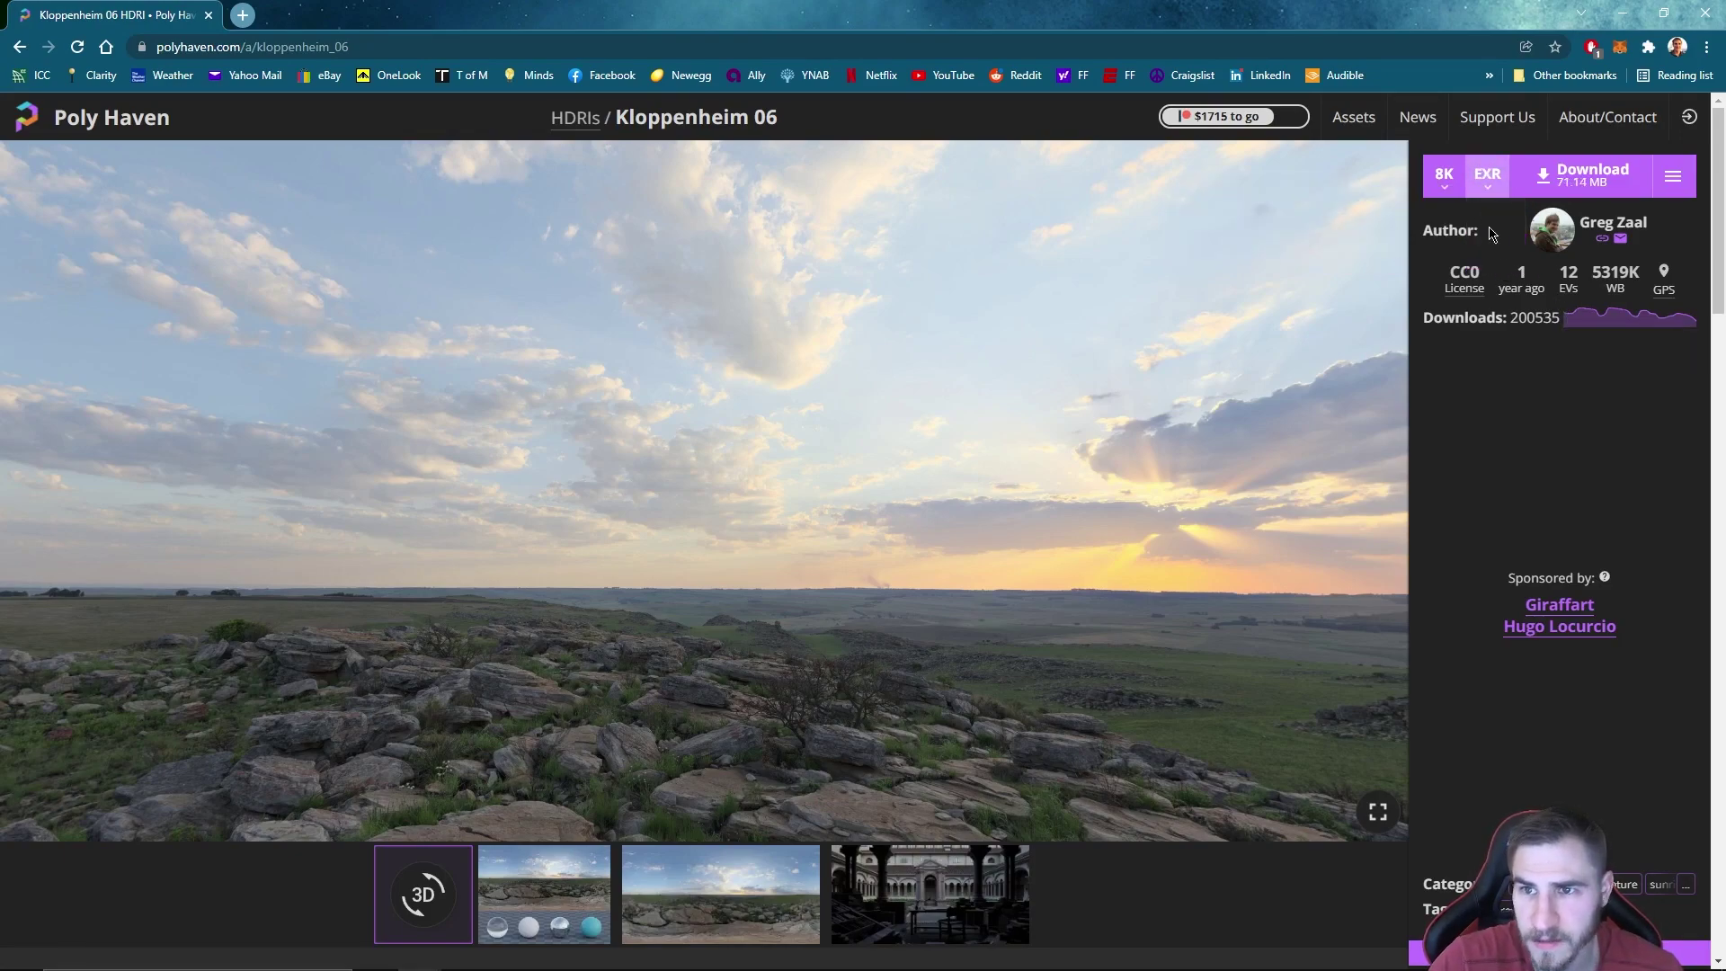
click(1495, 215)
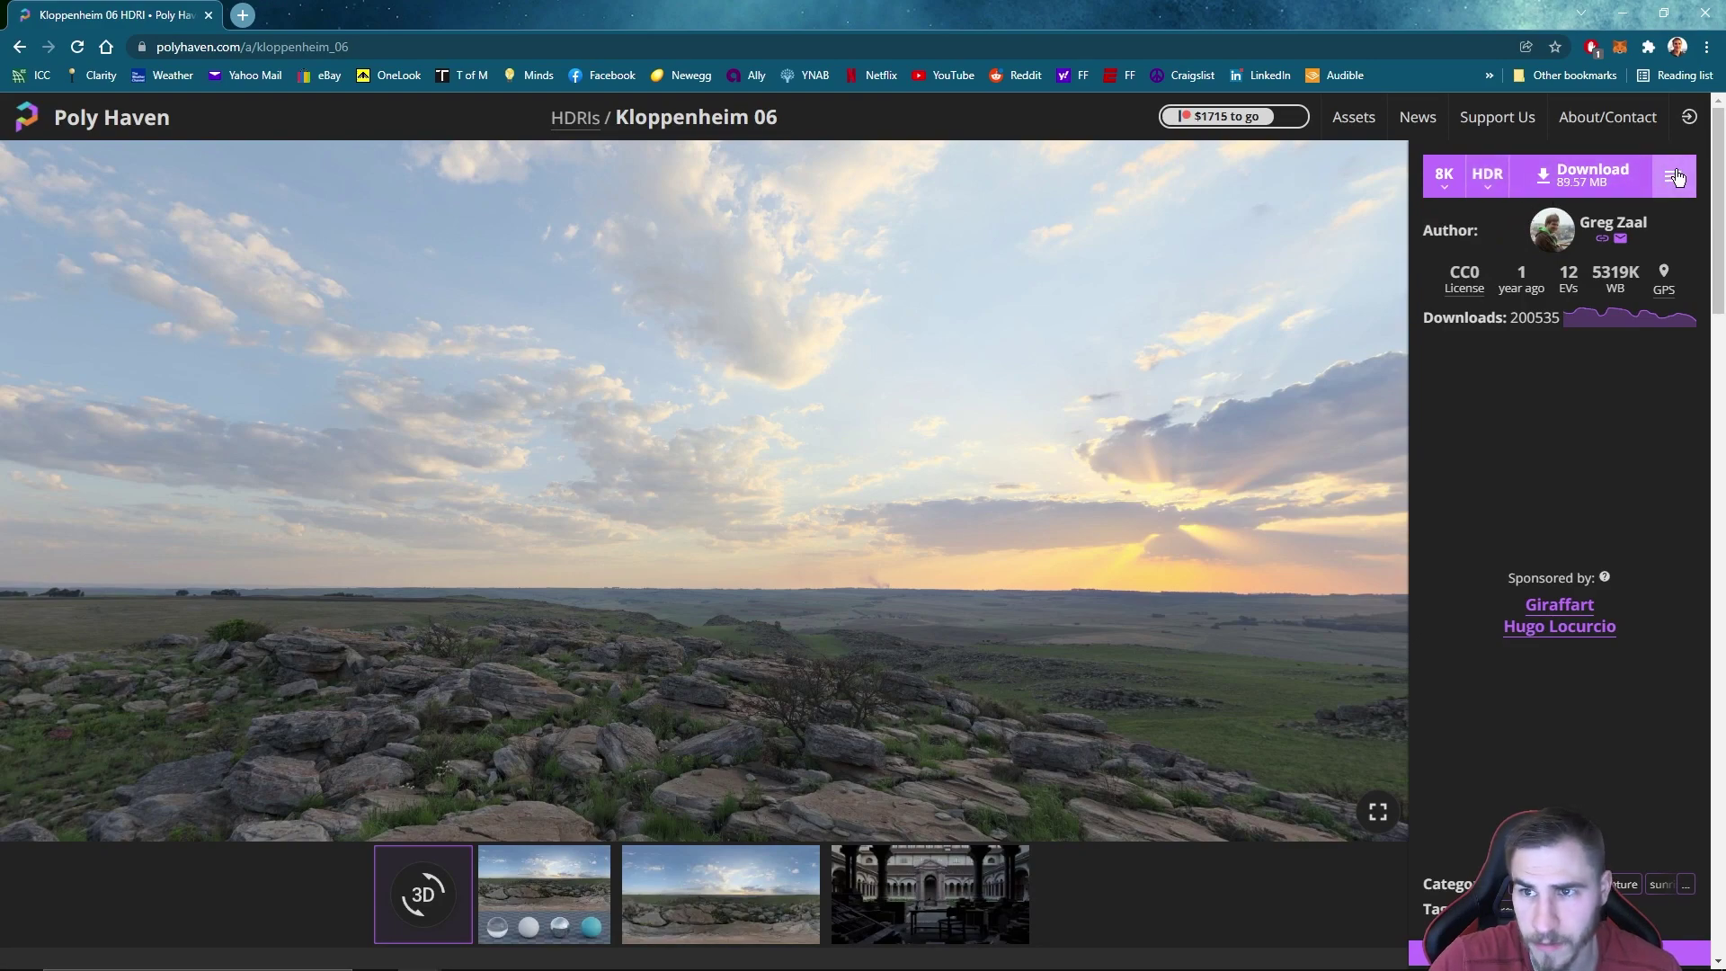
click(1673, 176)
click(1673, 176)
click(1487, 173)
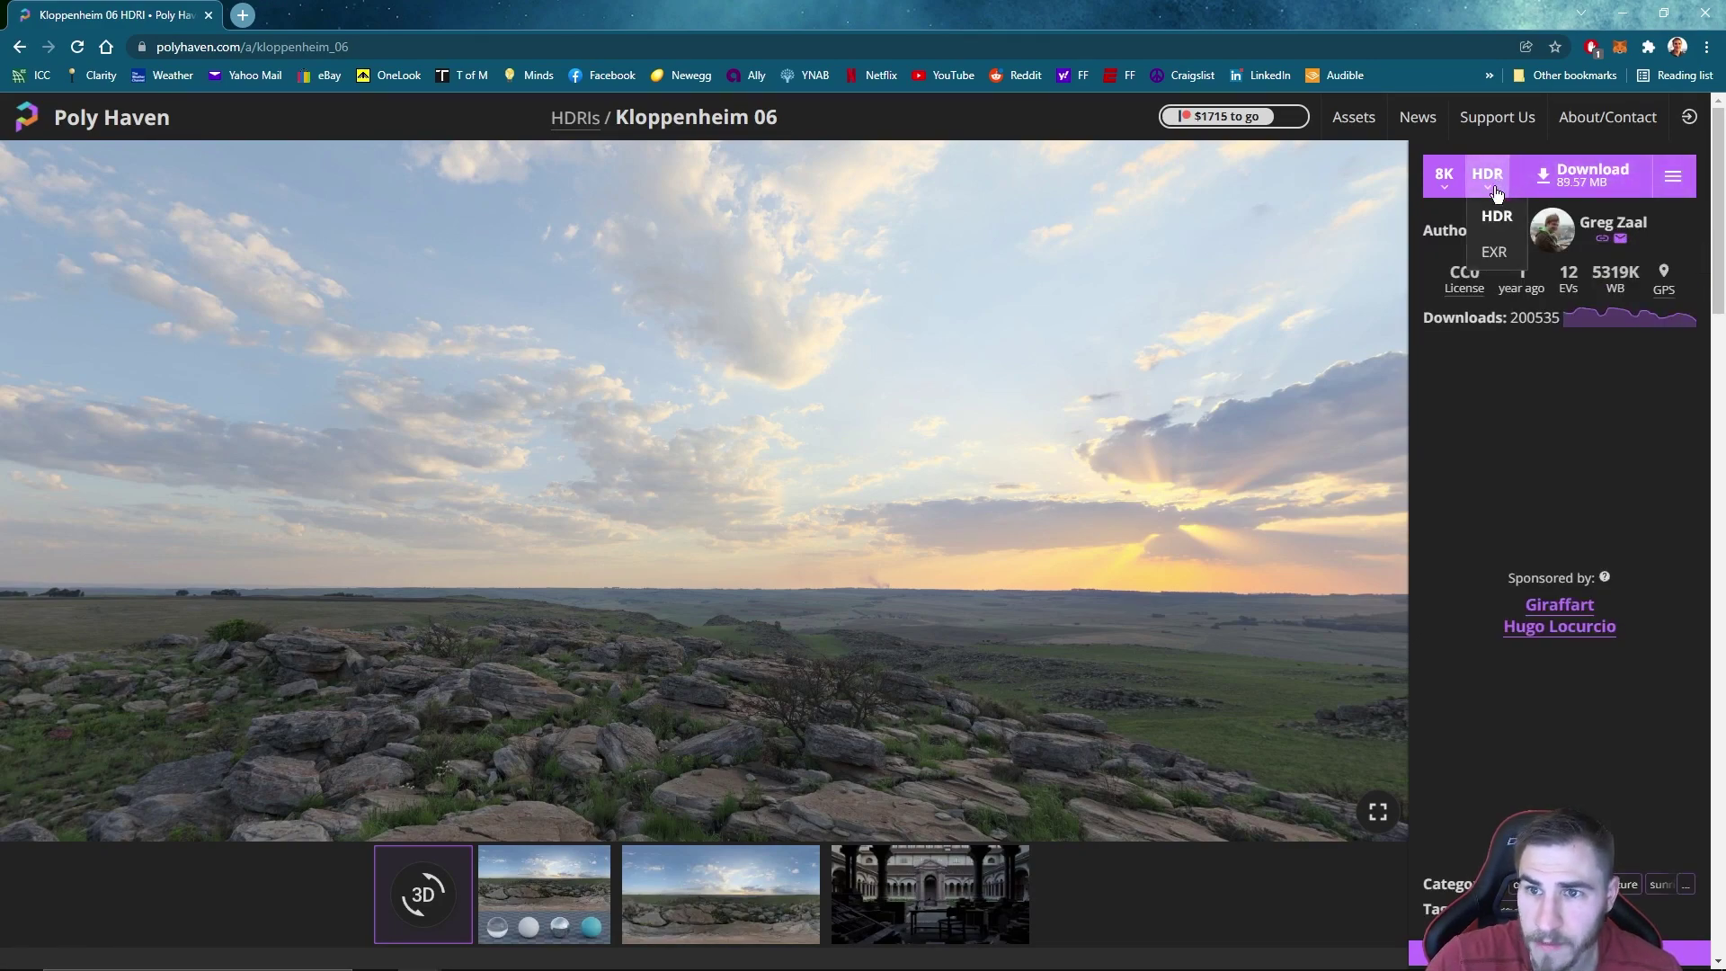
click(1499, 231)
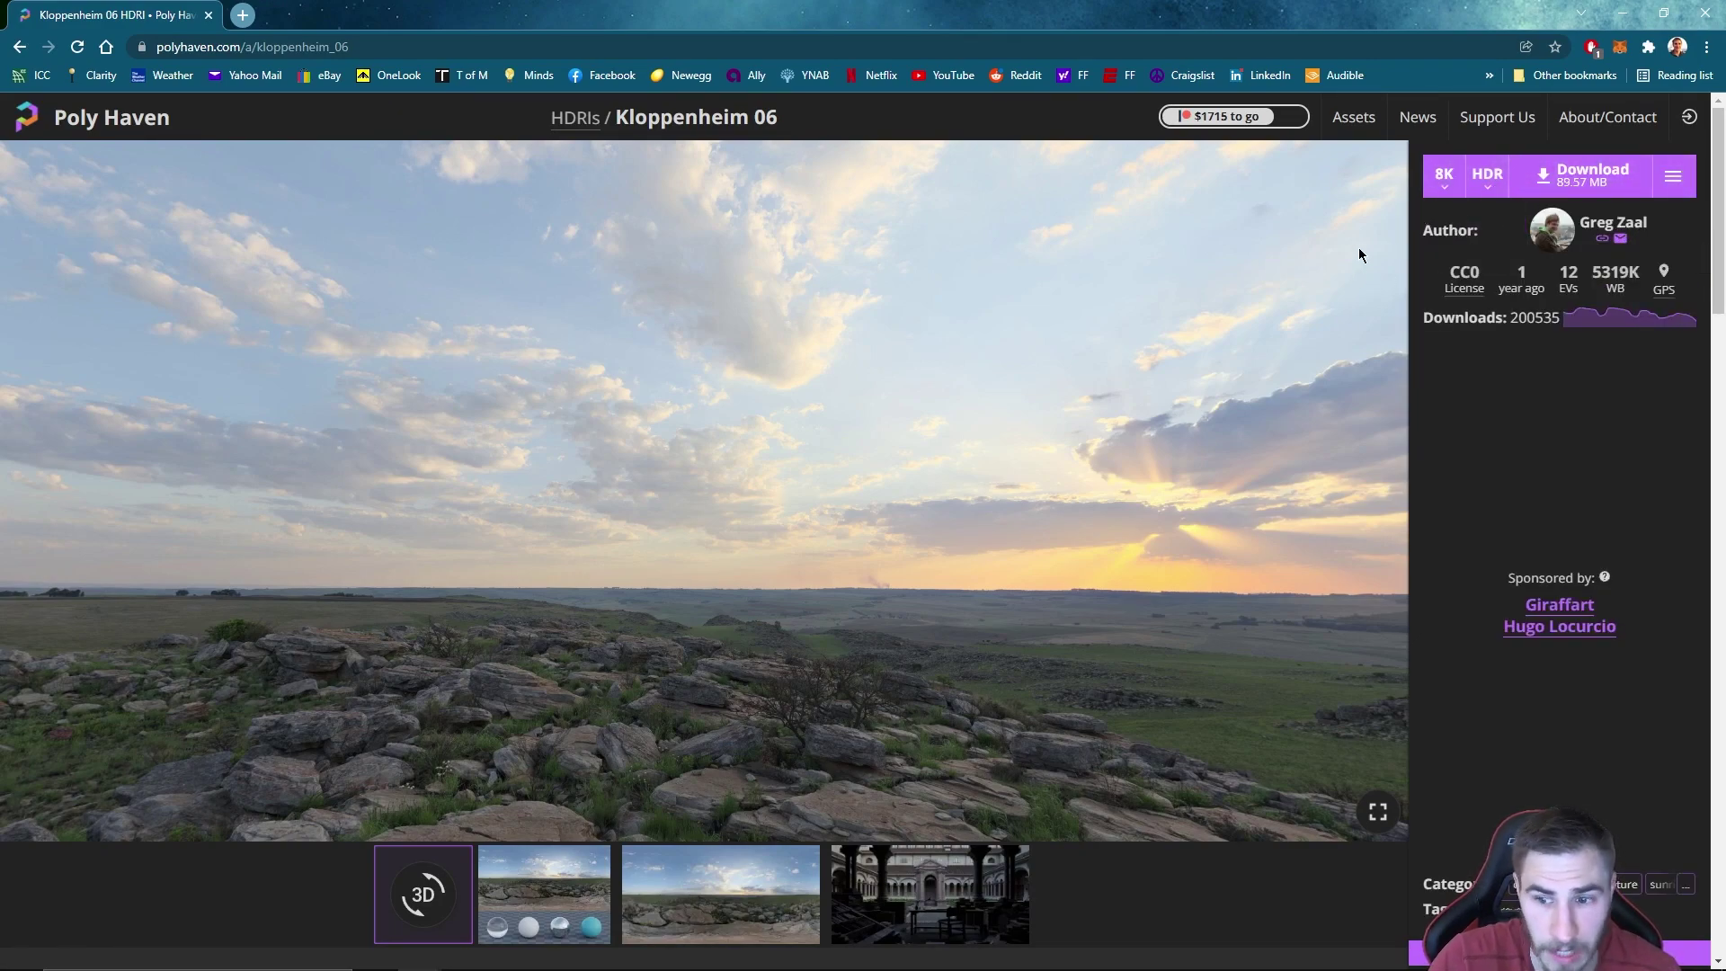
Step: Download the file and save it as kloppenheim_06_8k in the 84_Custom Skymap folder
click(1582, 176)
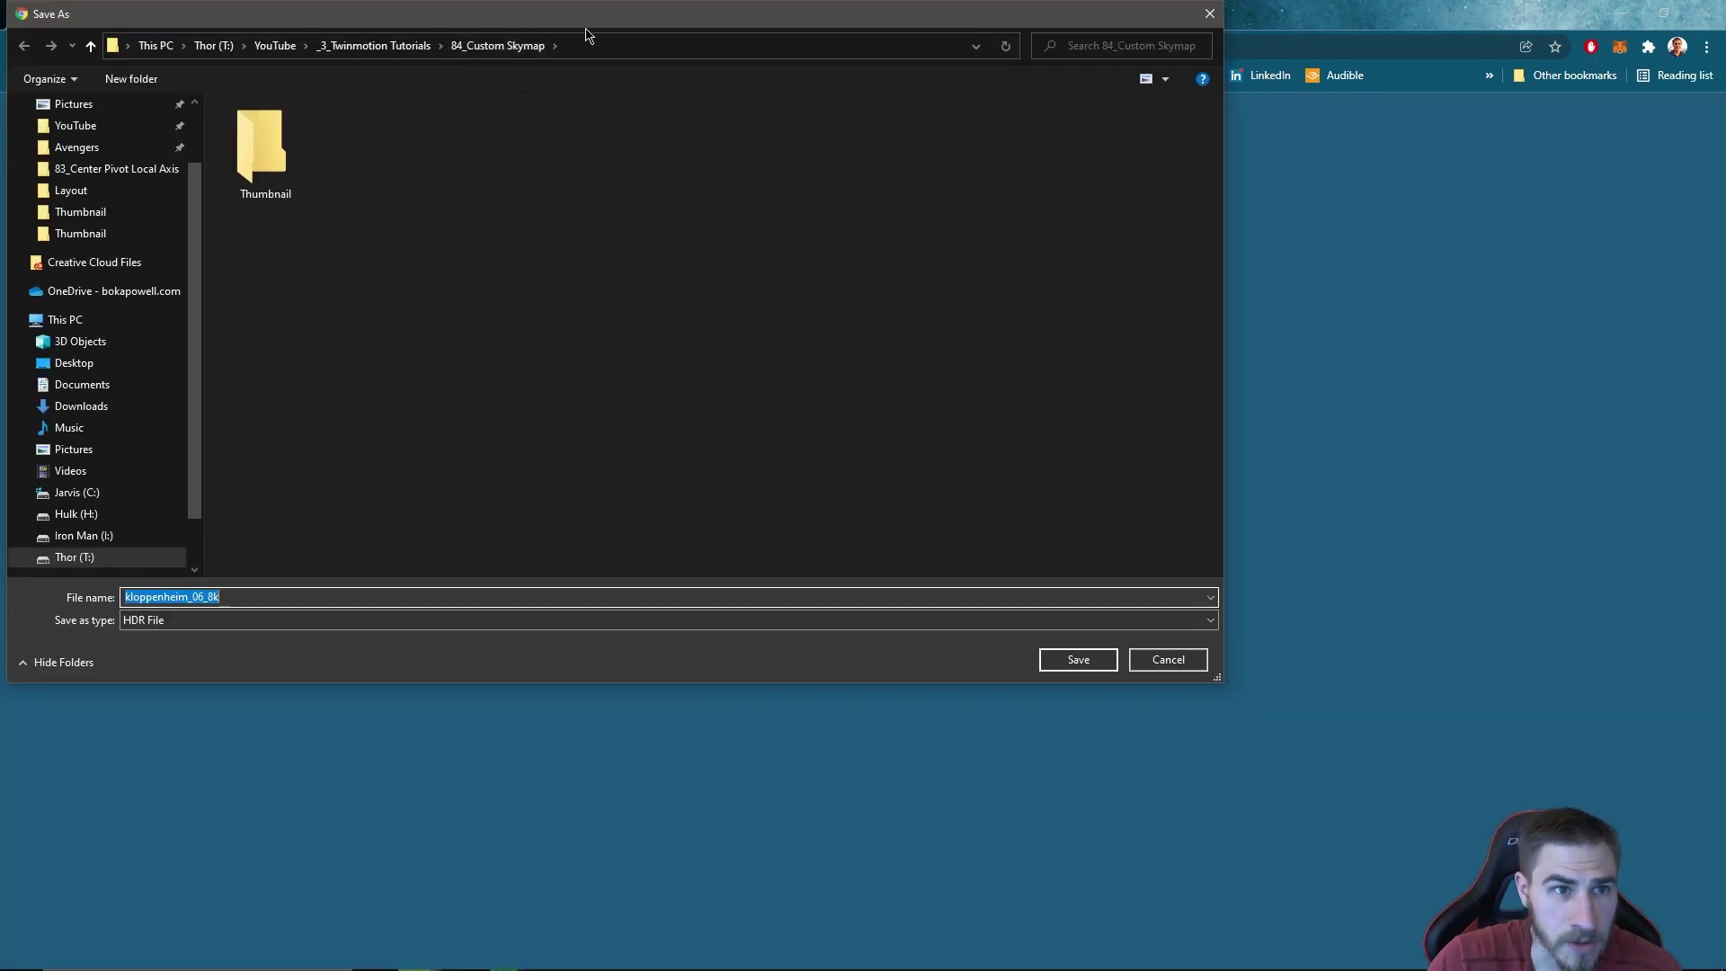
drag(591, 25, 725, 102)
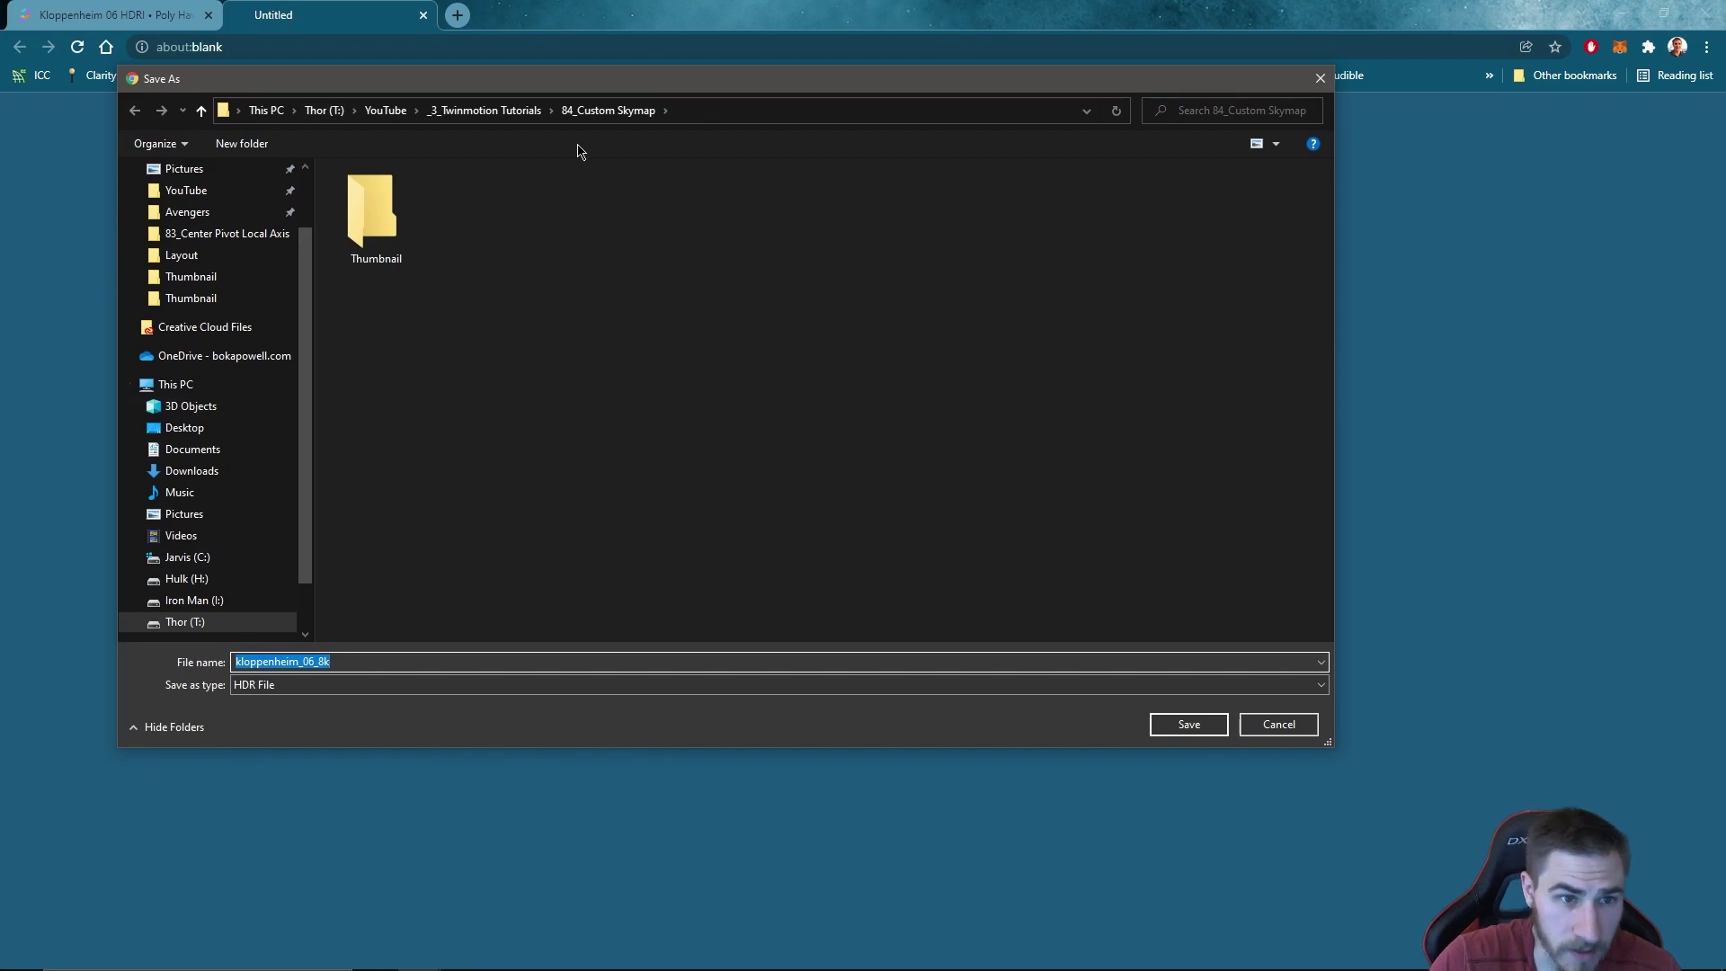
click(1179, 724)
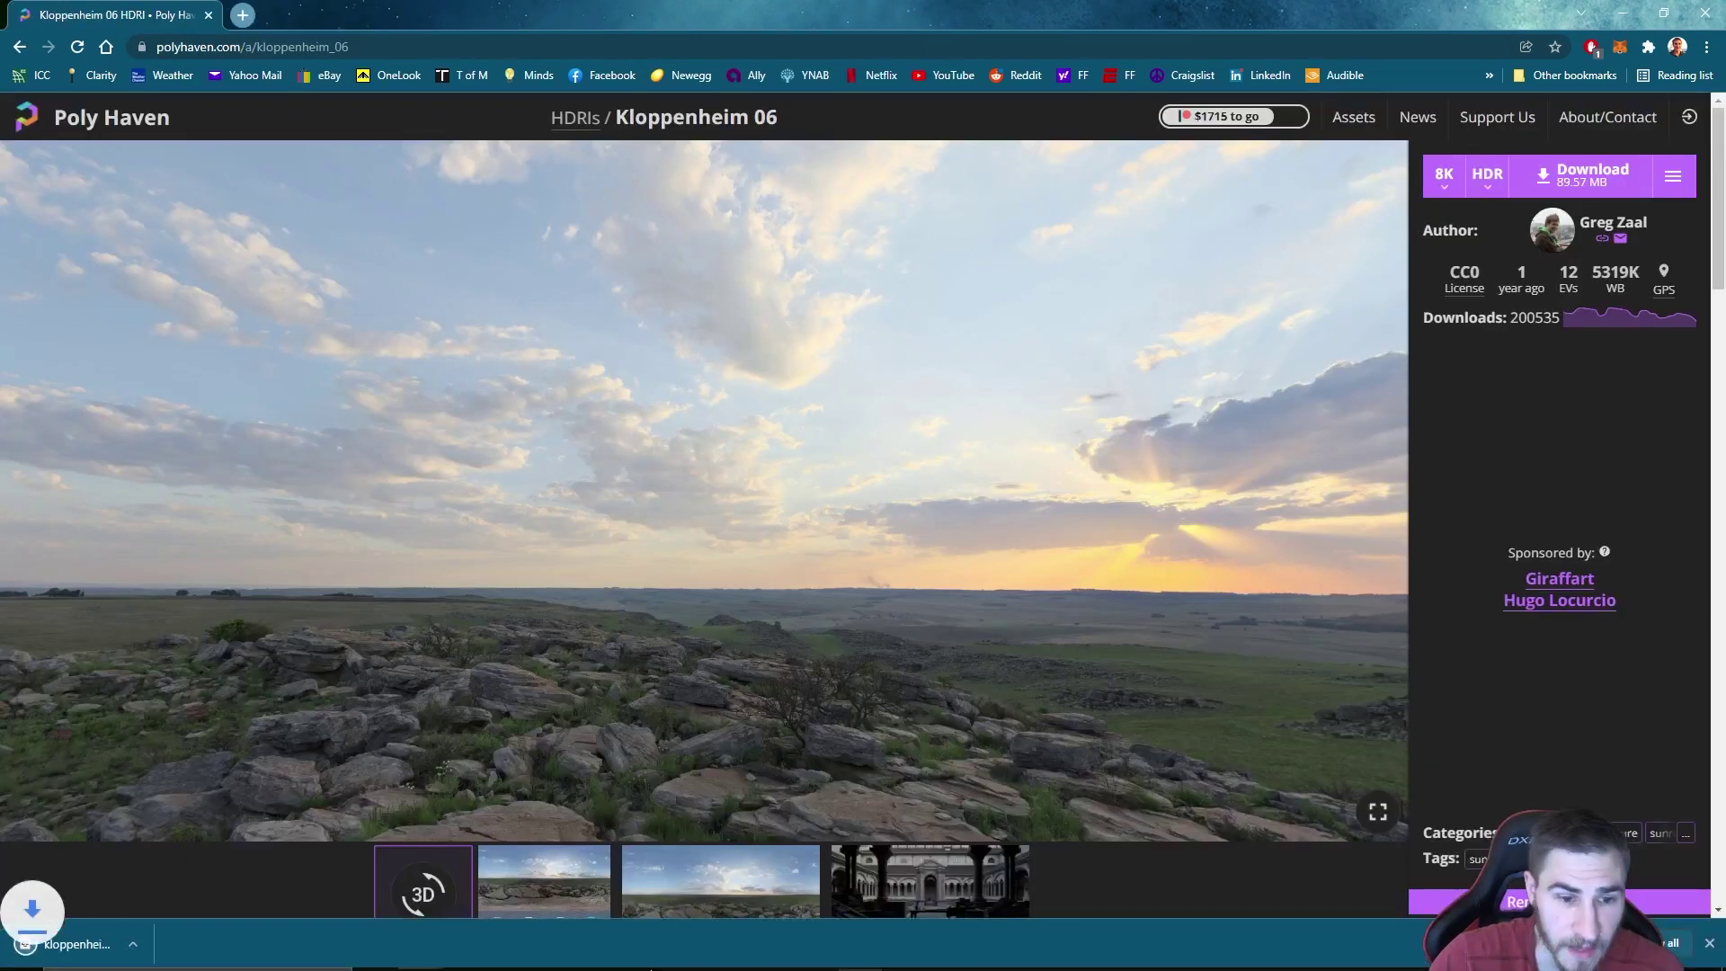
Step: Load kloppenheim_06_8k.hdr from 84_Custom Skymap as Image11's skydome, replacing Noon Clear 01
click(860, 953)
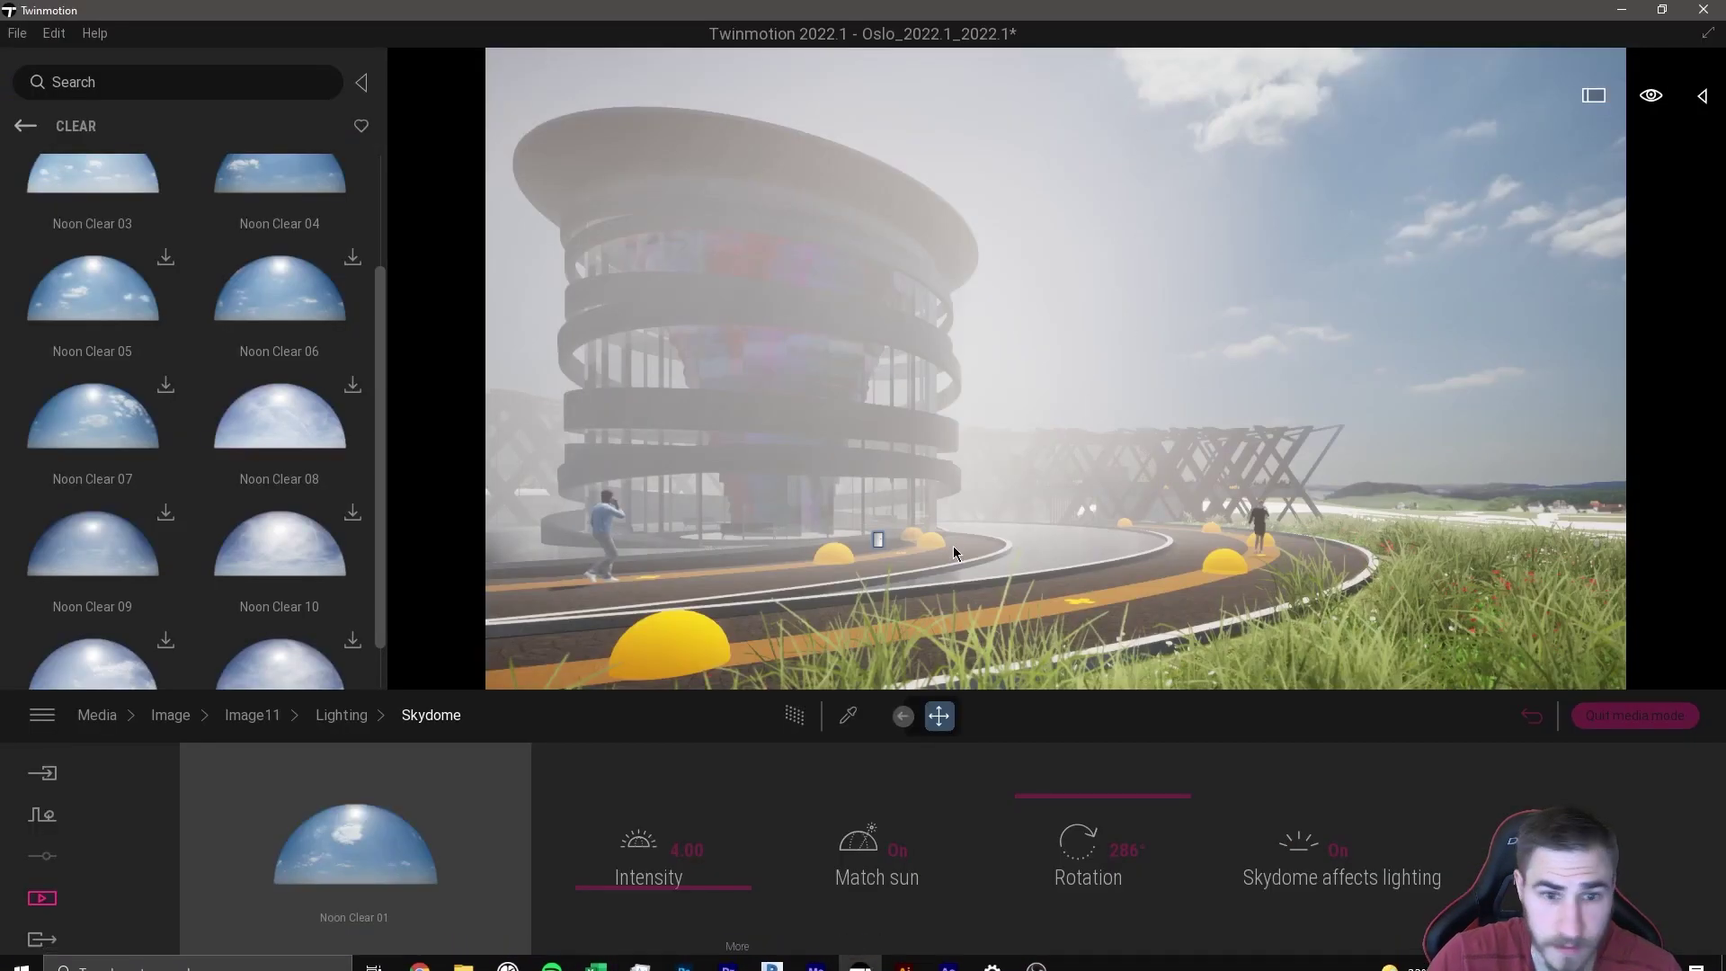
click(355, 777)
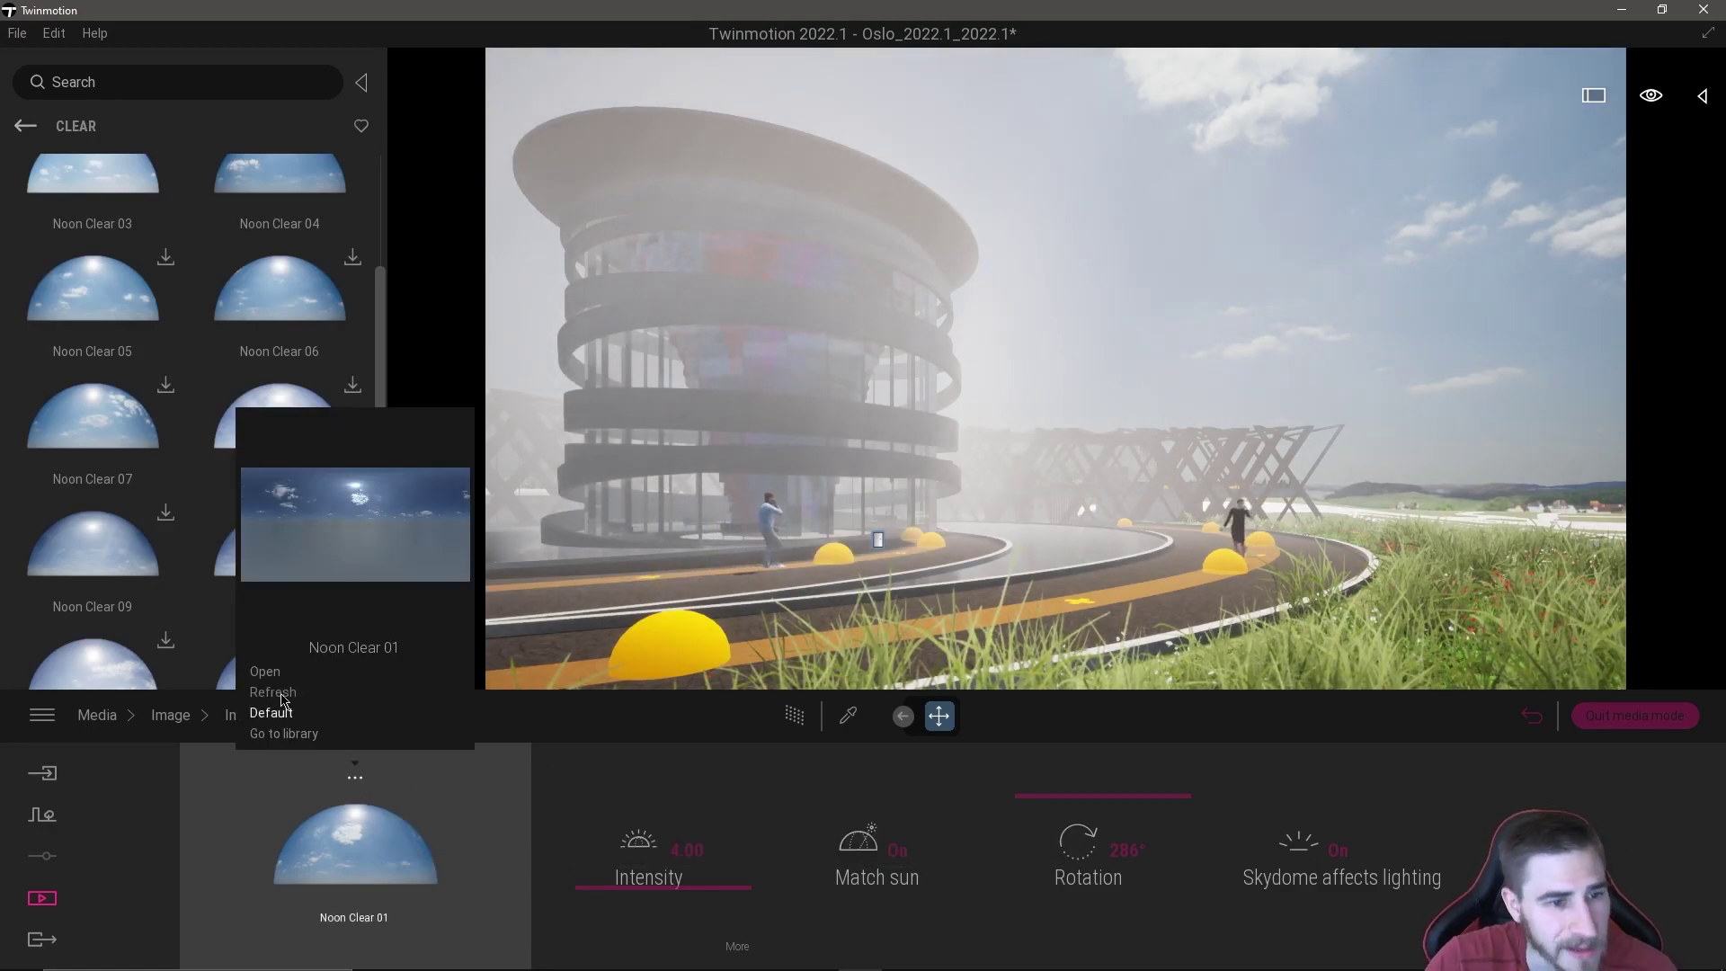
click(265, 672)
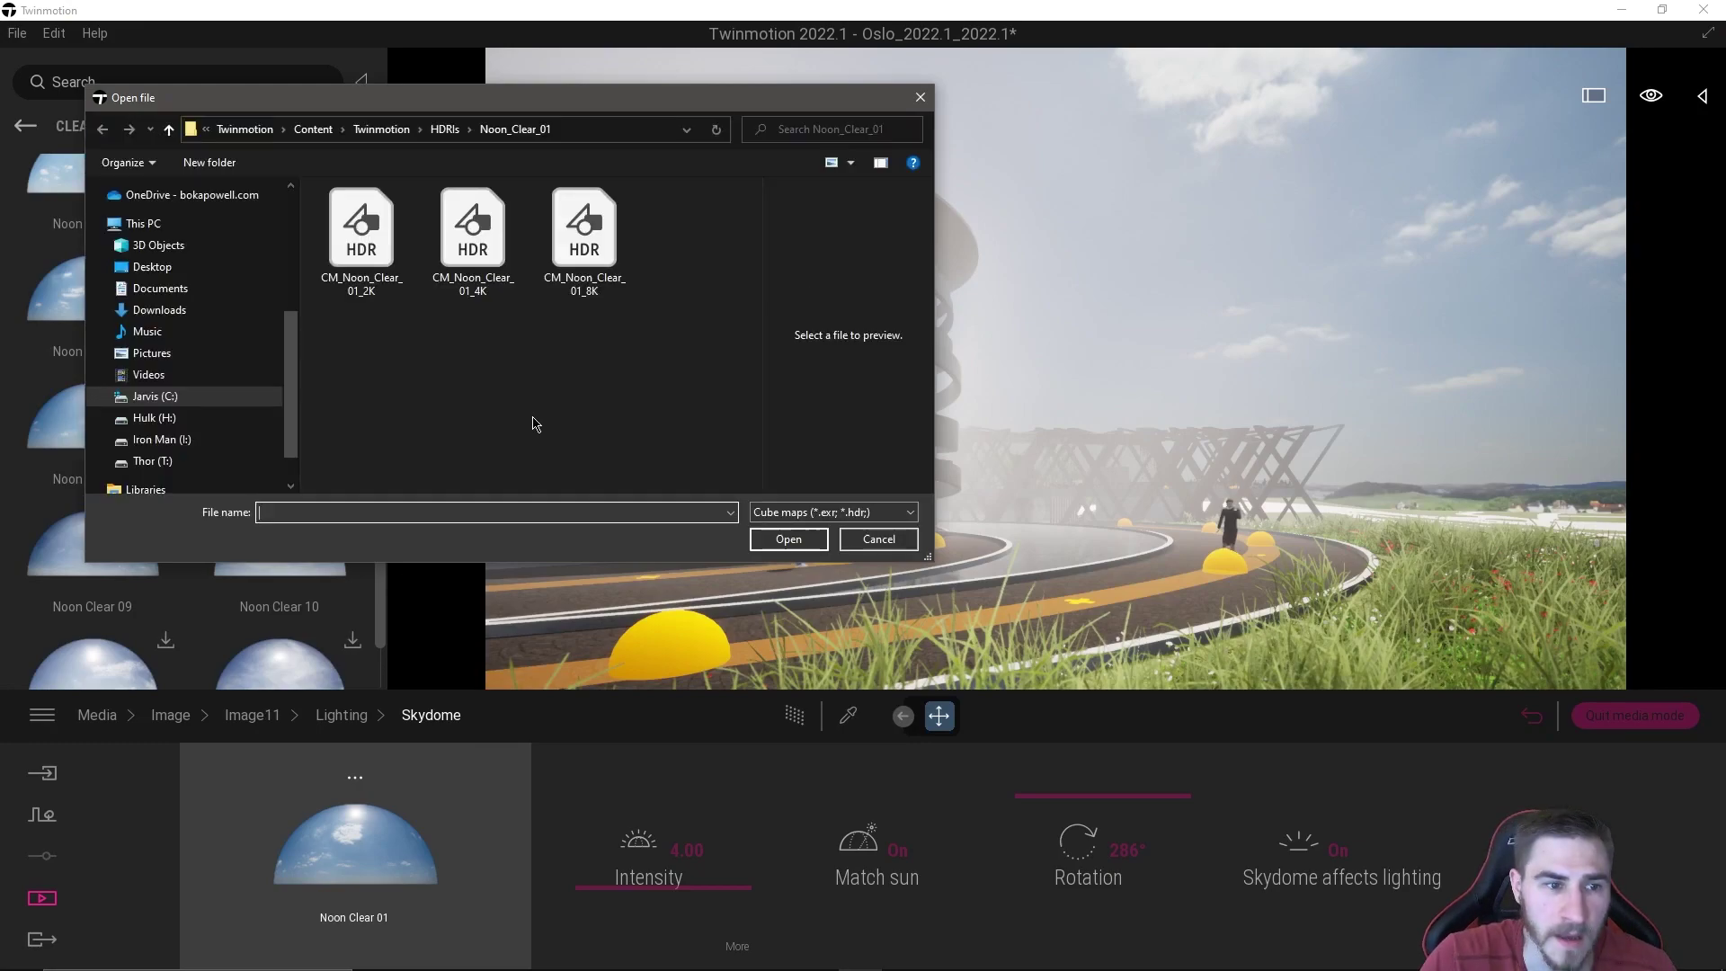
text(T:\YouTube\_3_Twinmotion Tutorials\84_Custom Skymap)
key(Return)
click(485, 280)
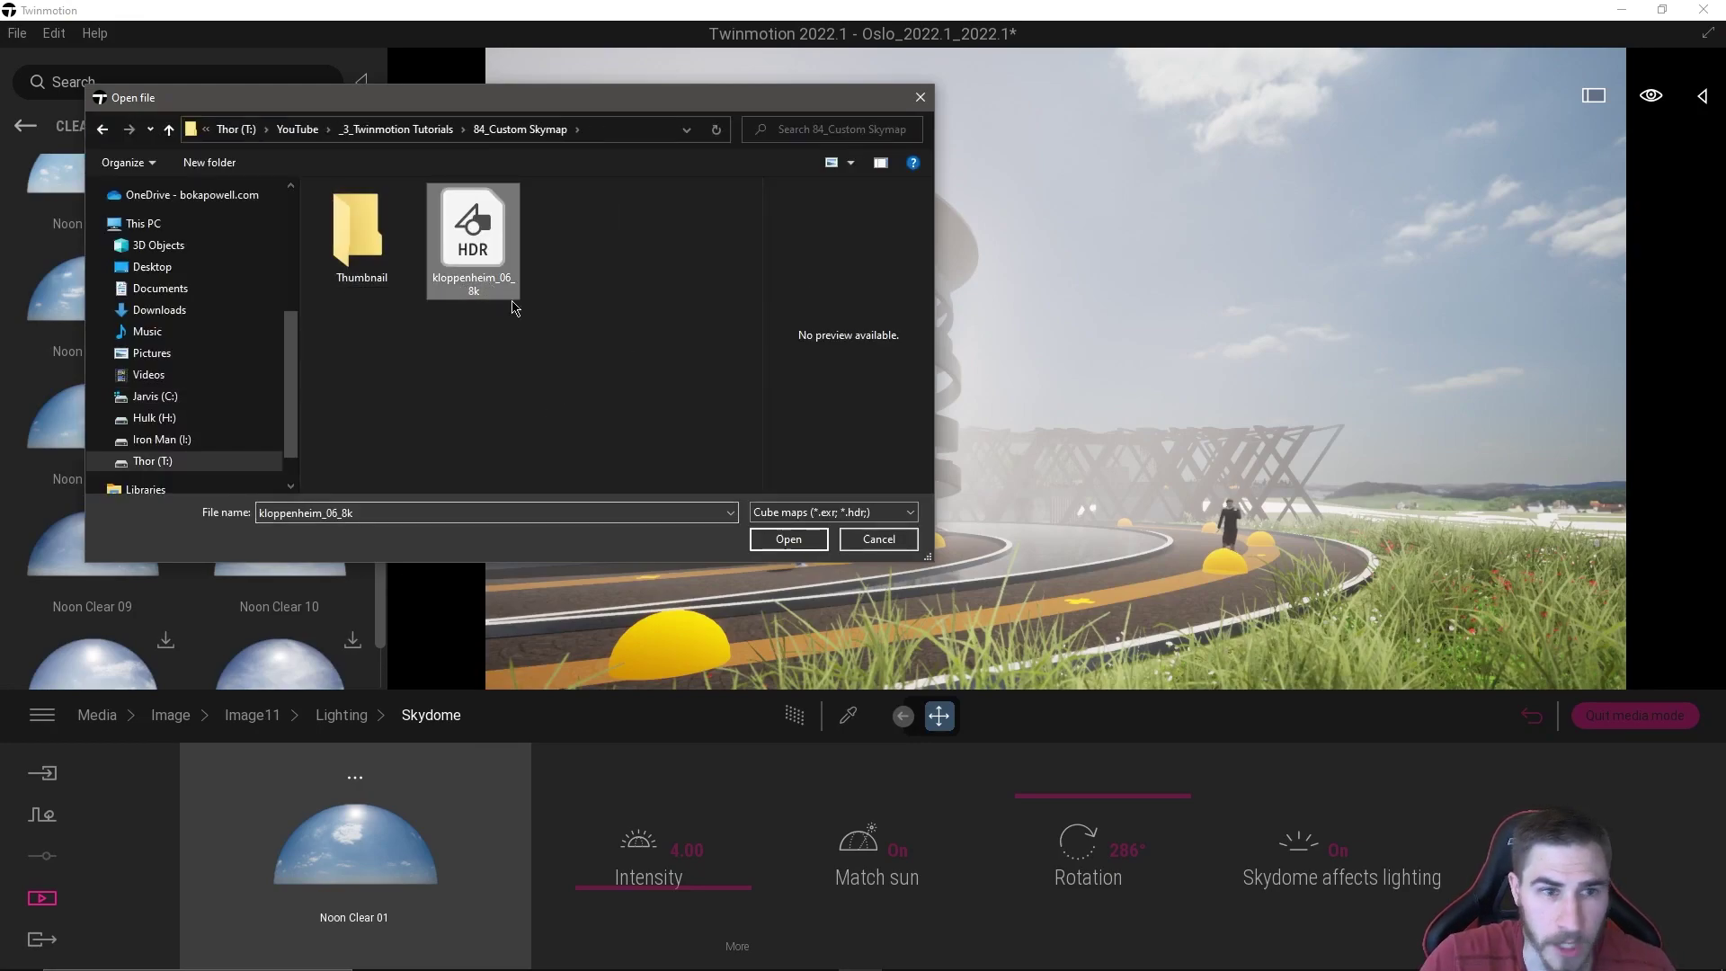
click(758, 543)
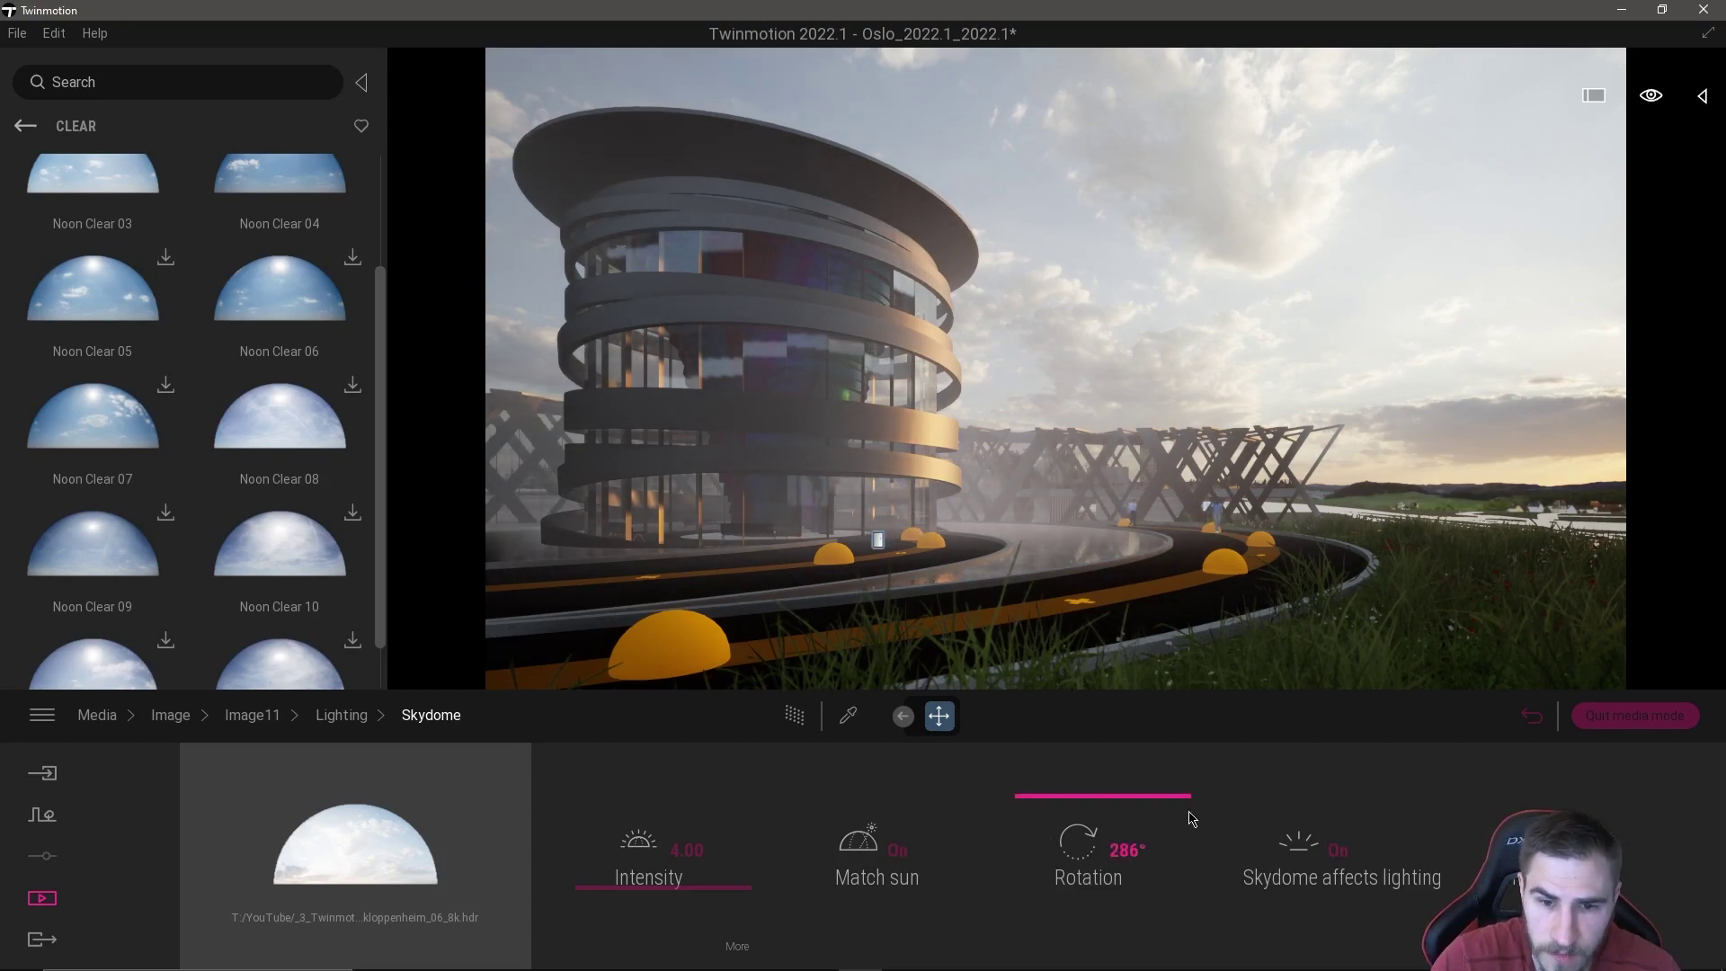
Step: Turn the skydome rotation from 286° to 306°, placing the low sun right of the tower
drag(1108, 815, 1134, 790)
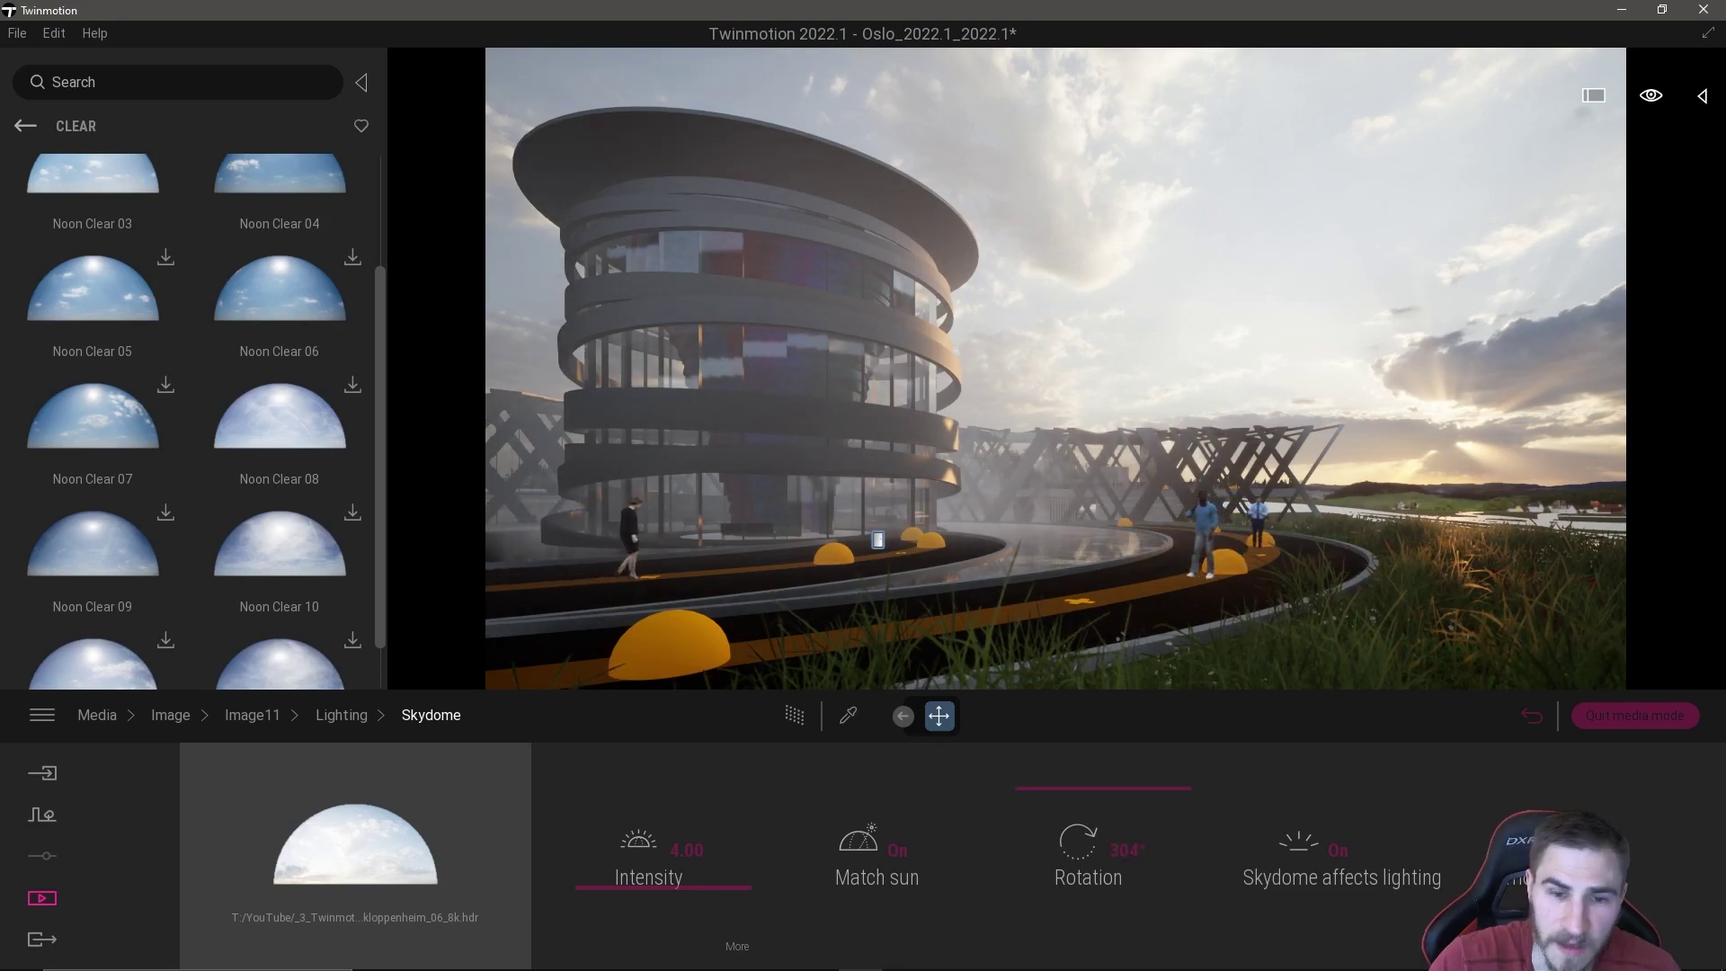
drag(1106, 811, 1101, 787)
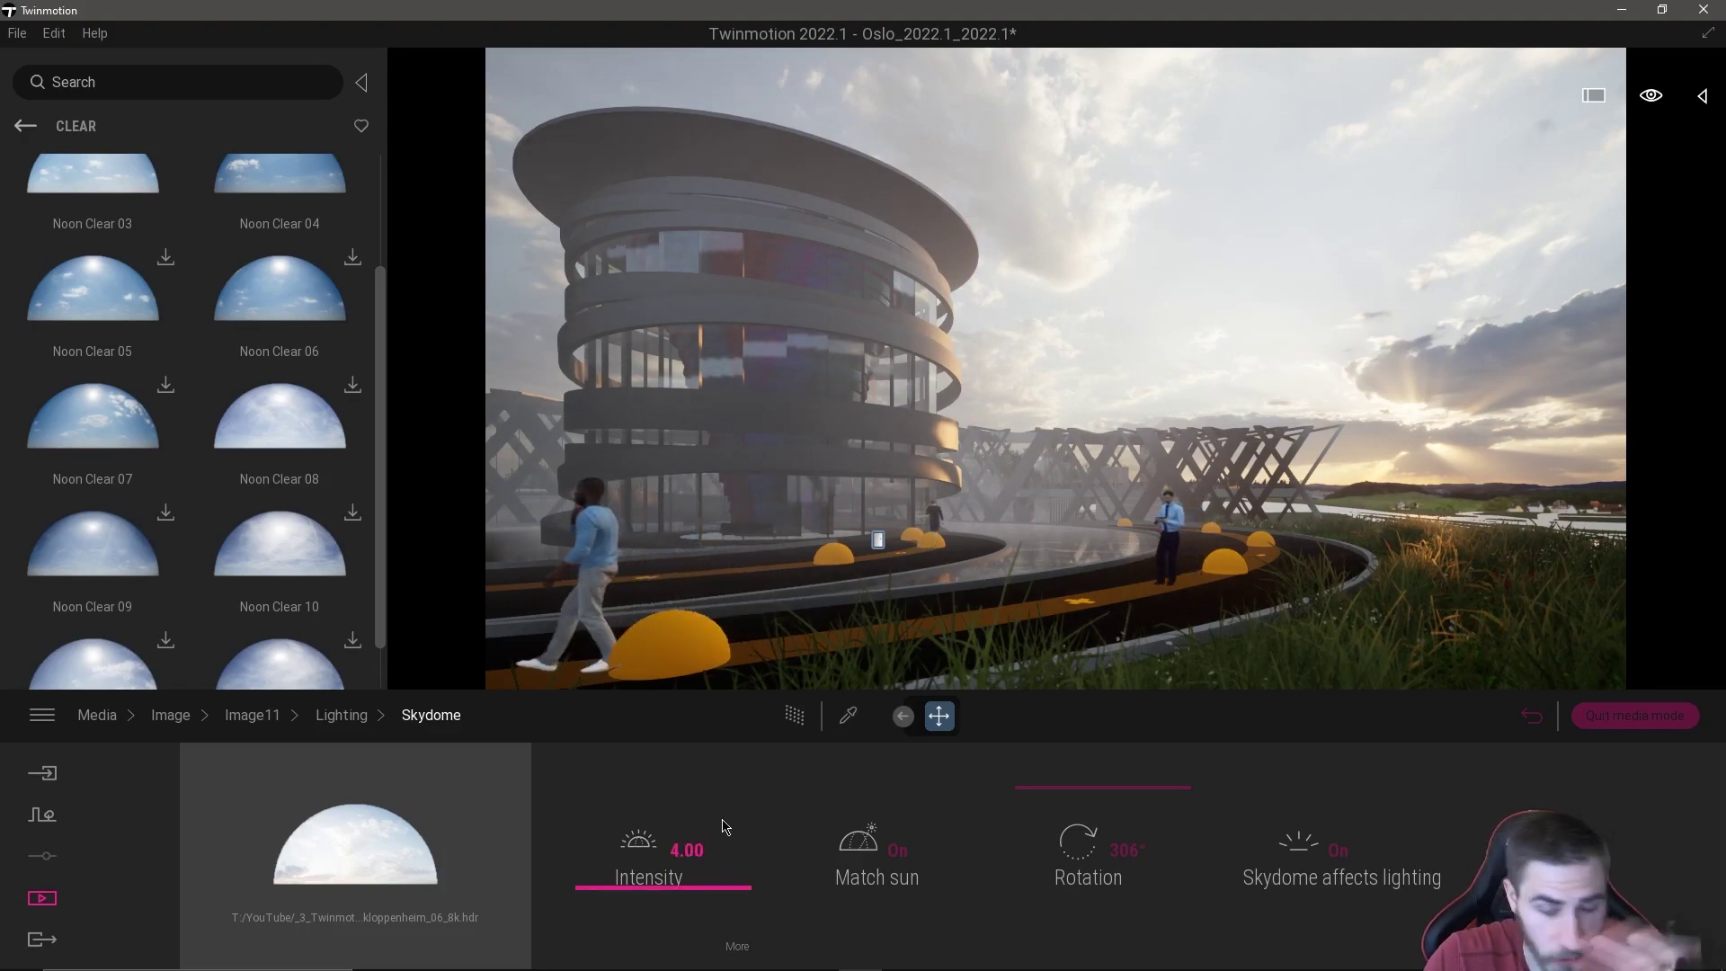
Step: Collapse the sky library panel and return to Image11's Lighting settings
click(361, 83)
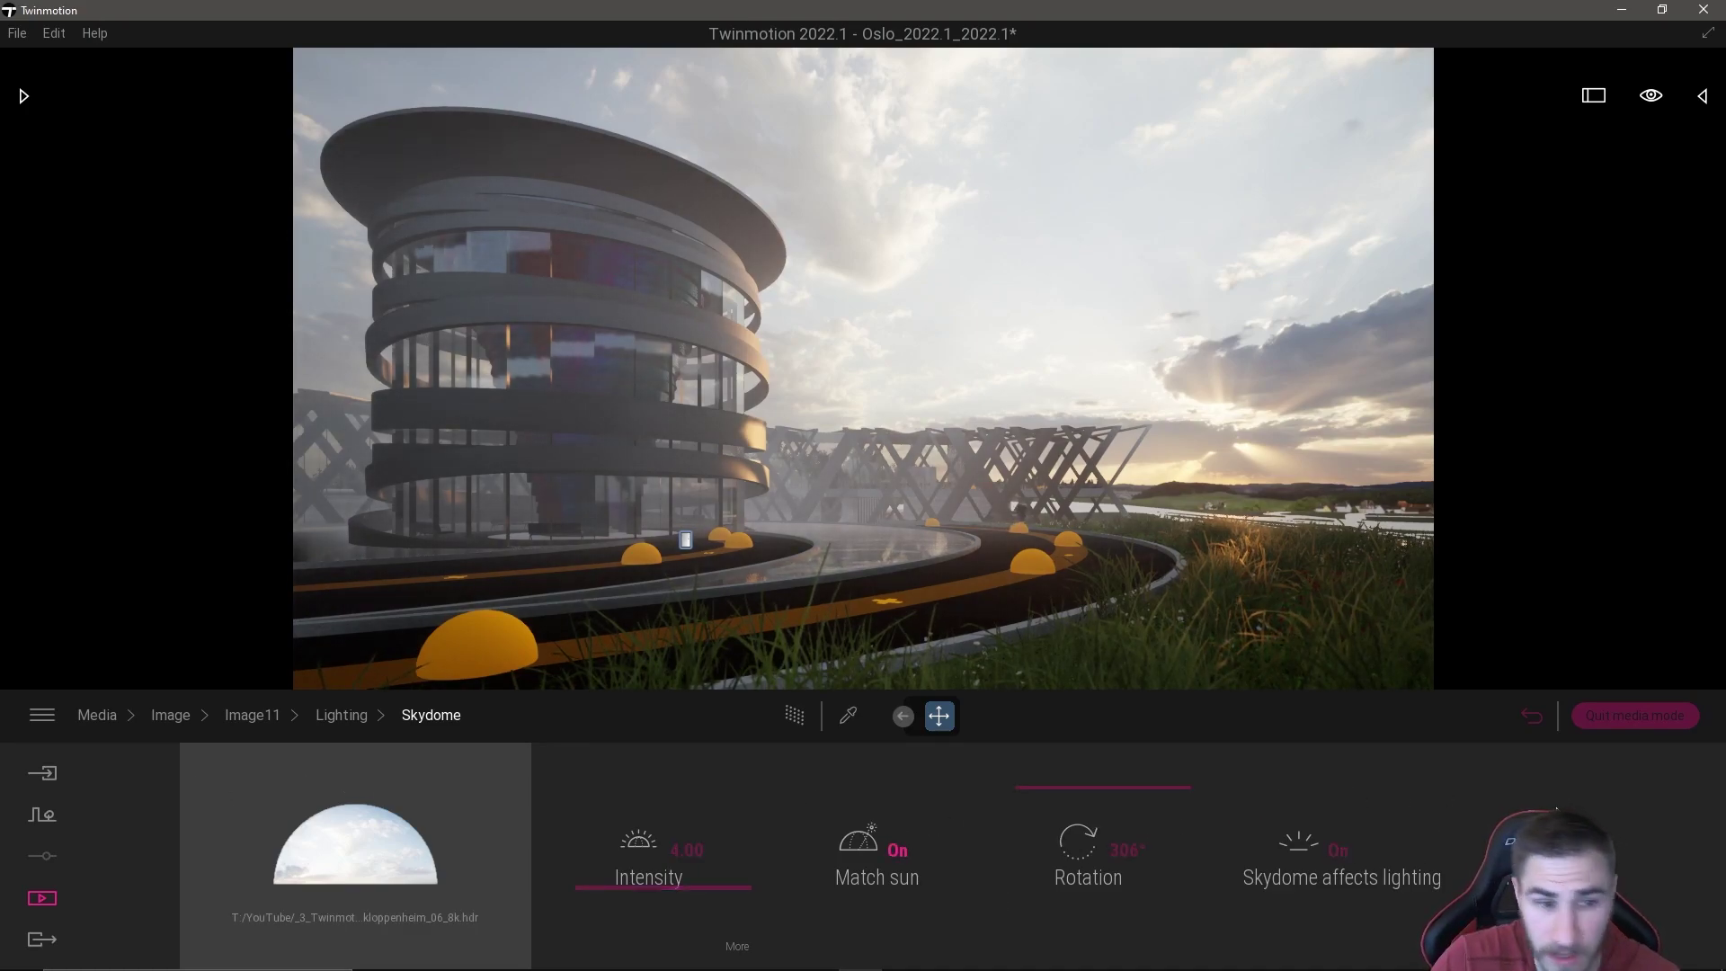
click(342, 715)
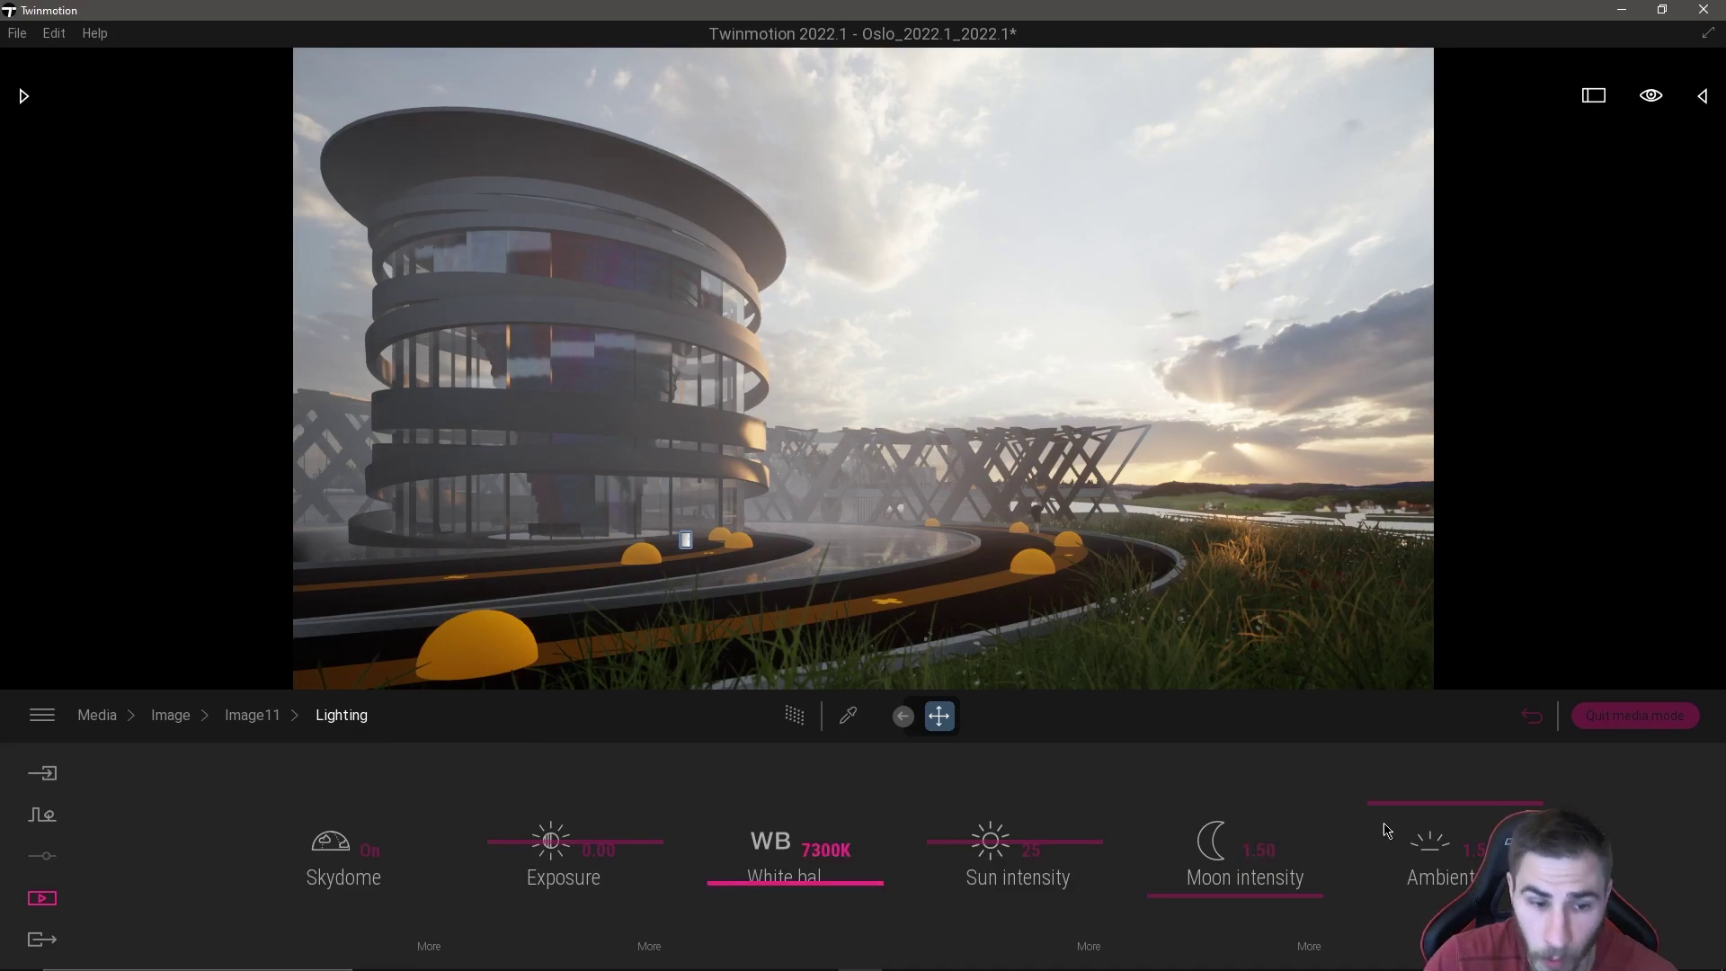